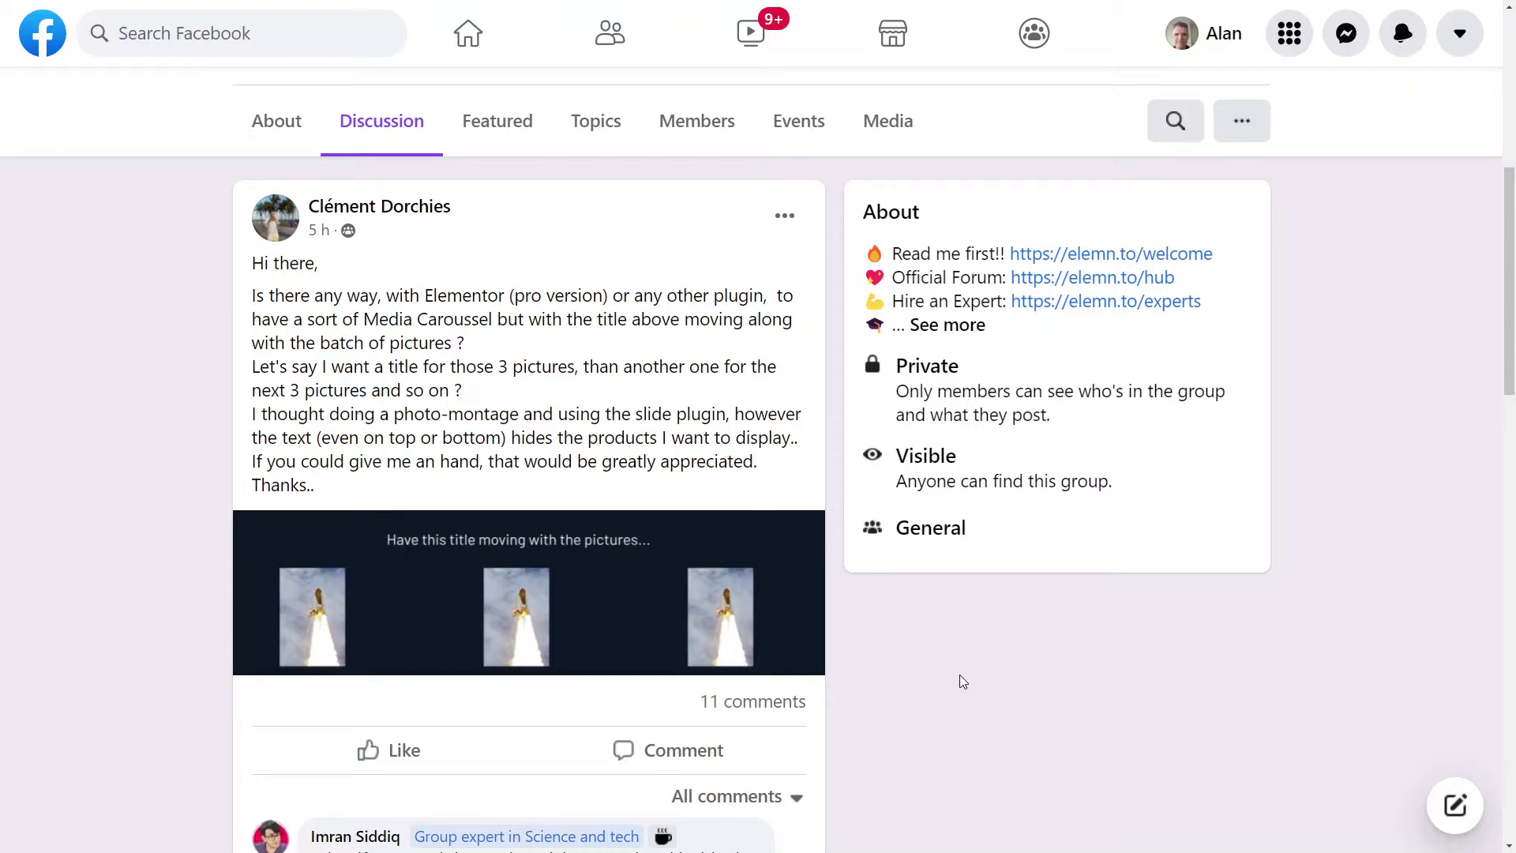
Switch to the demo page in Chrome and advance the simple carousel three slides.
key("alt+Tab")
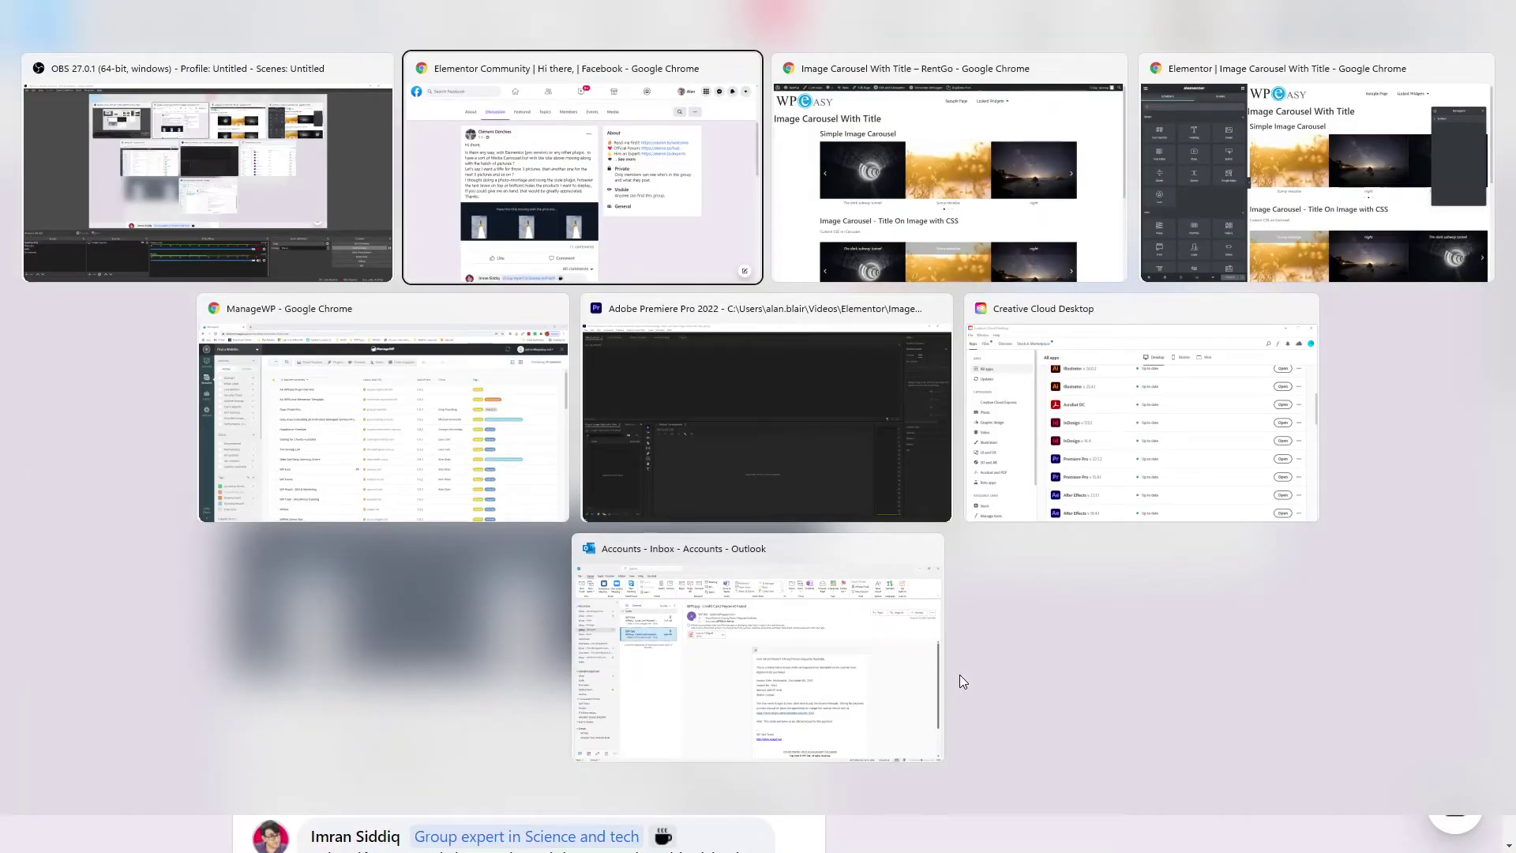
key("alt+Tab")
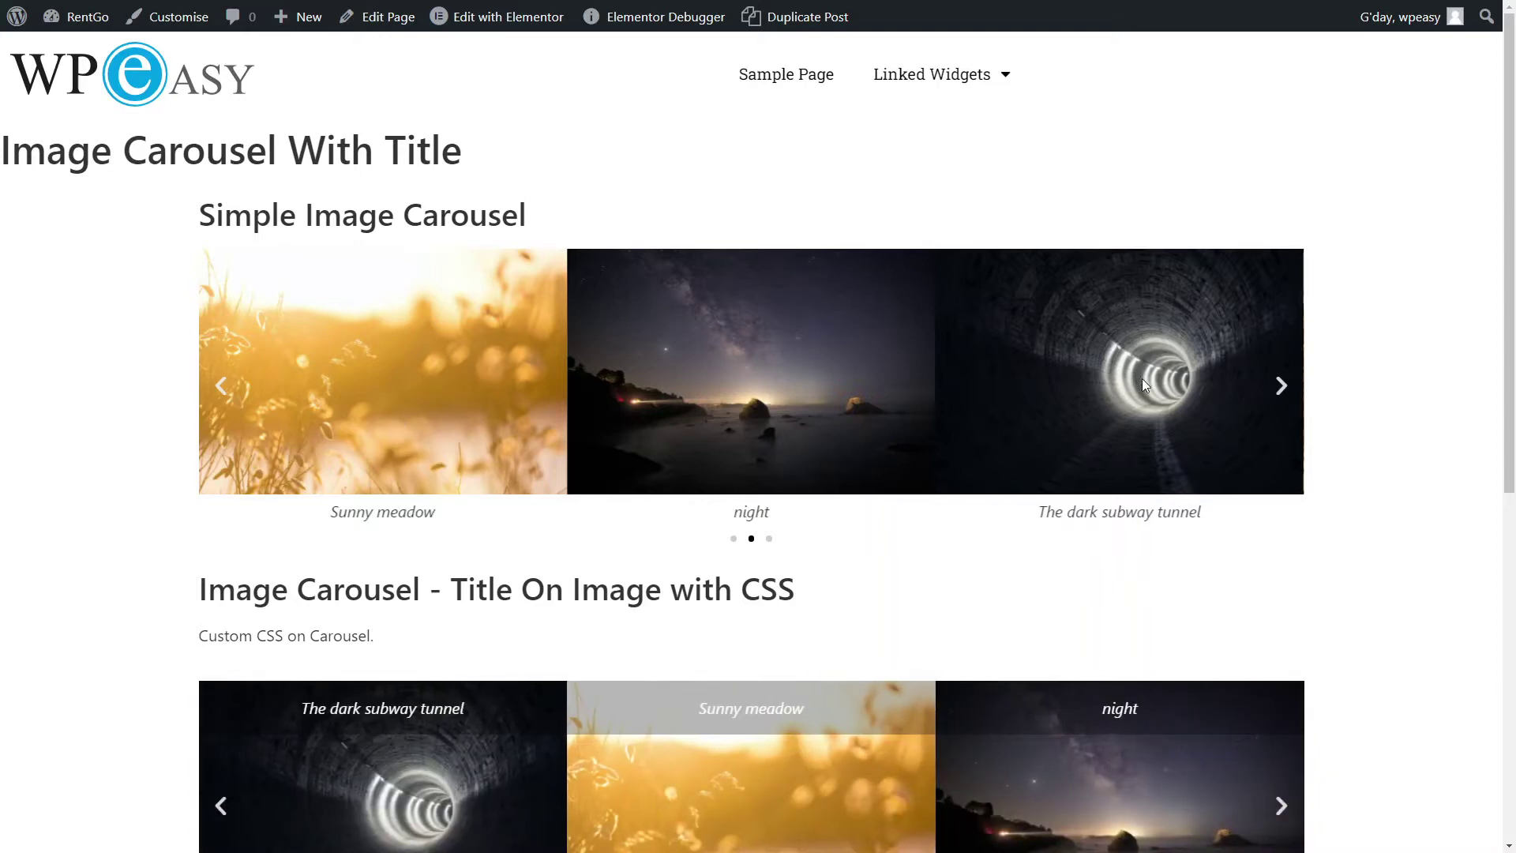
left_click(1282, 387)
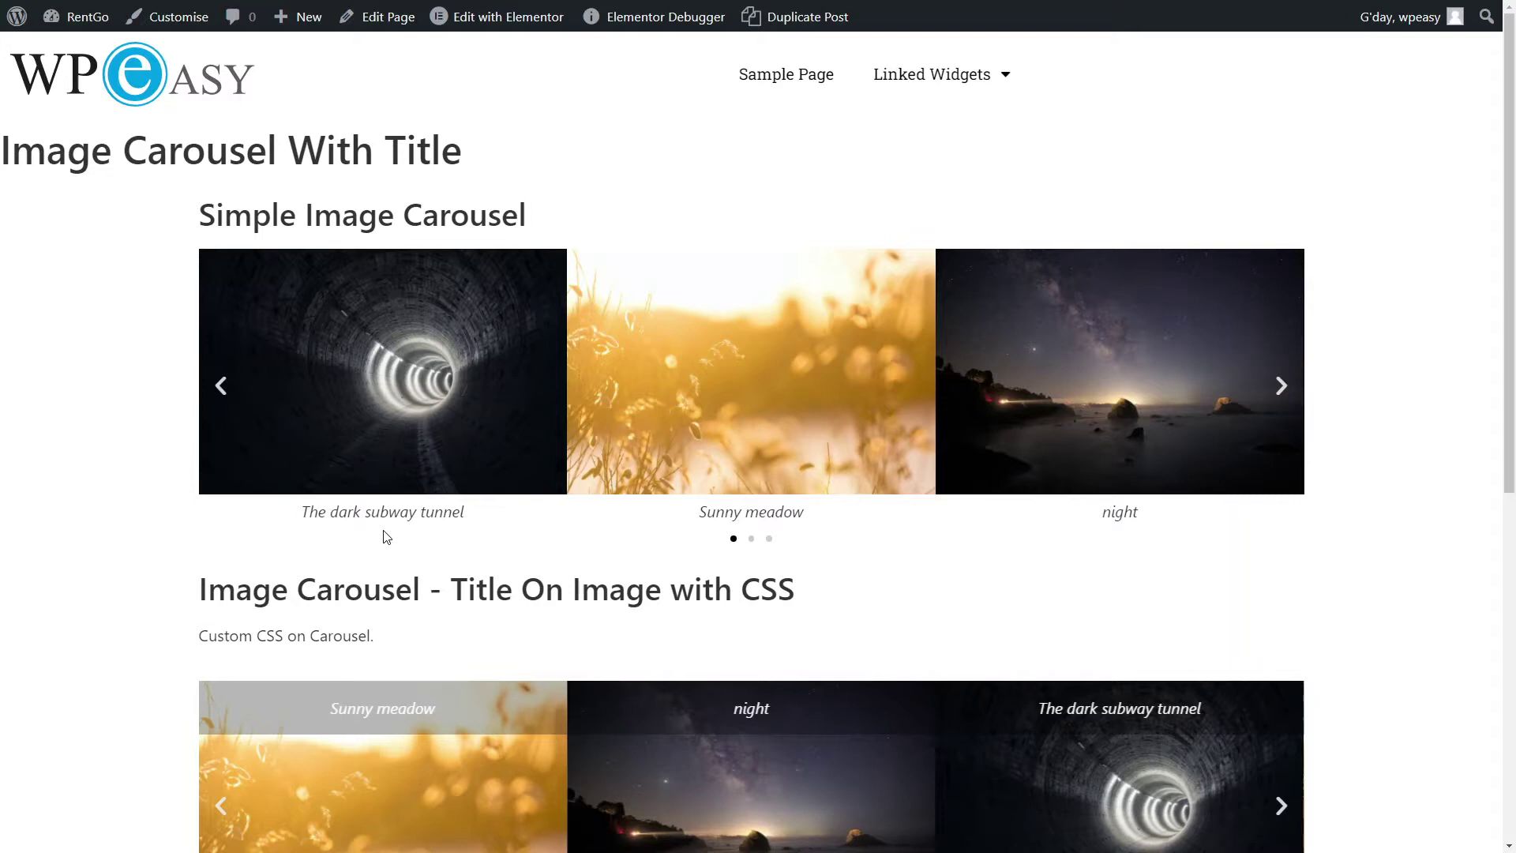
left_click(1282, 387)
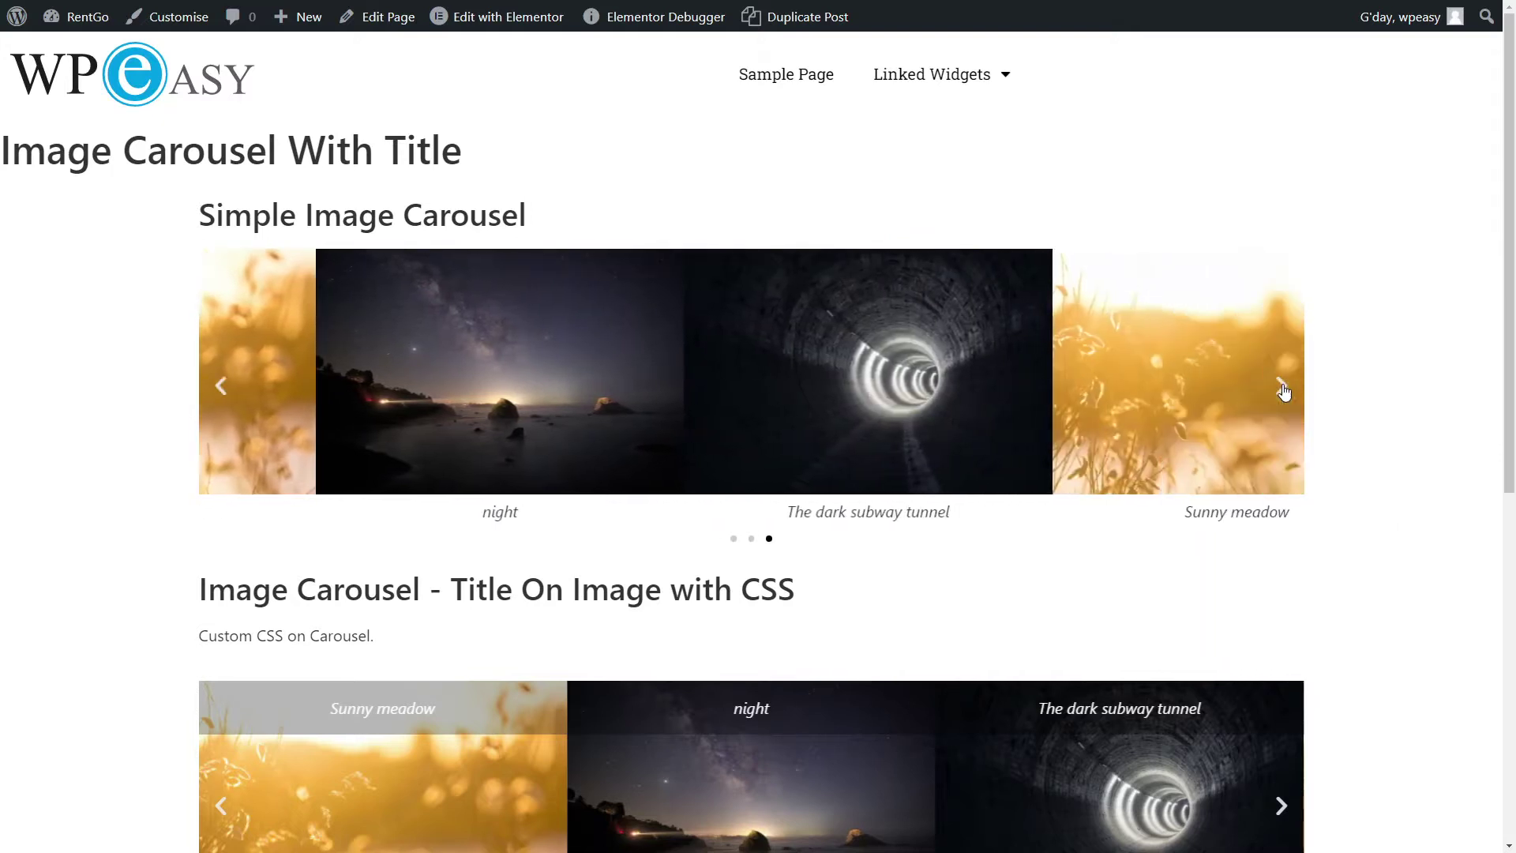
left_click(1282, 387)
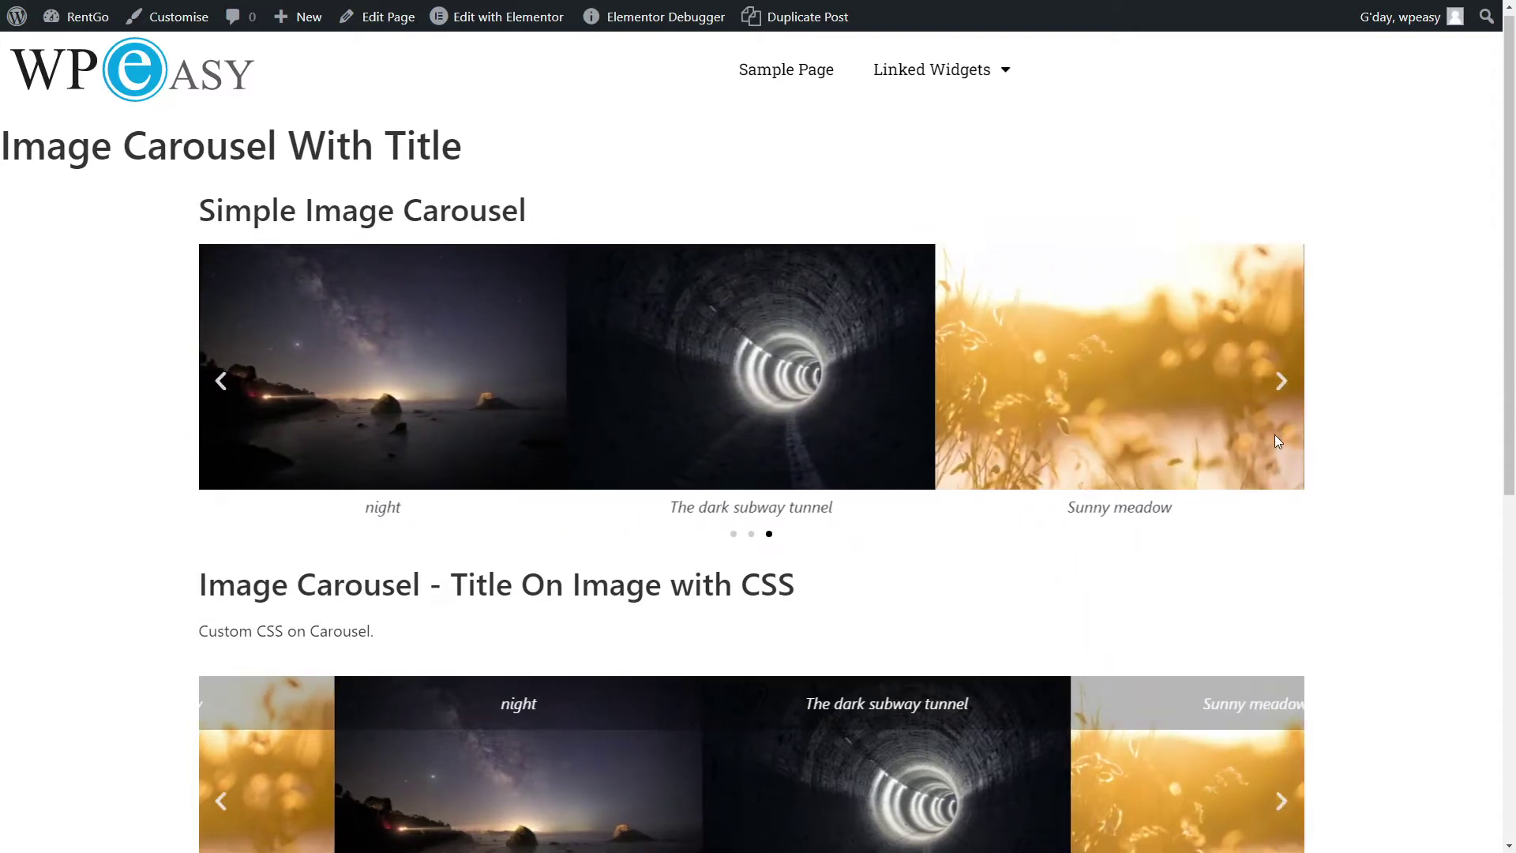
scroll(1274, 434, "down", 4)
scroll(866, 332, "up", 4)
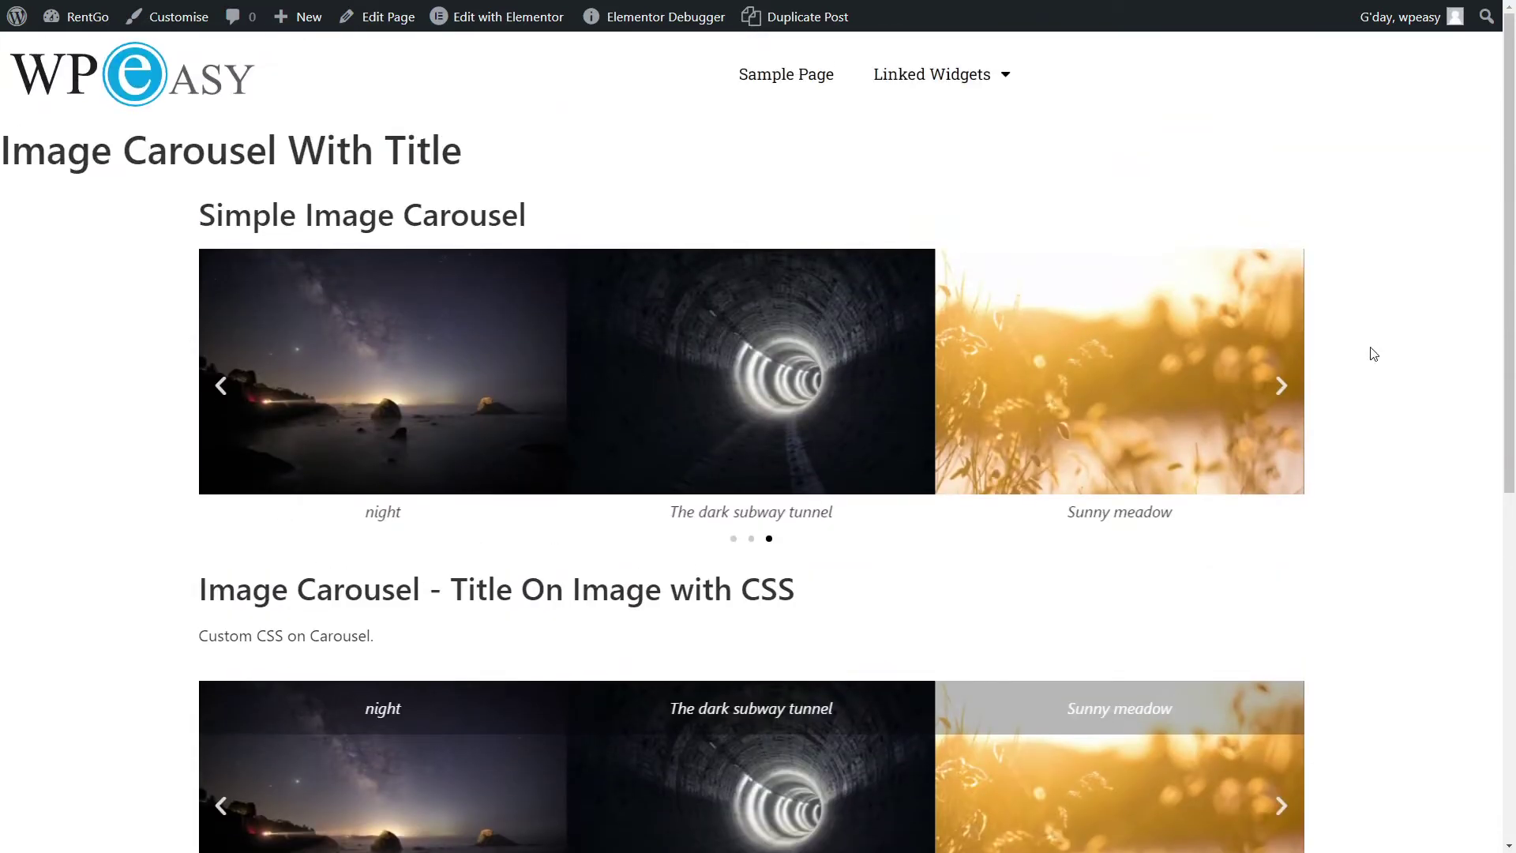
scroll(1373, 367, "down", 4)
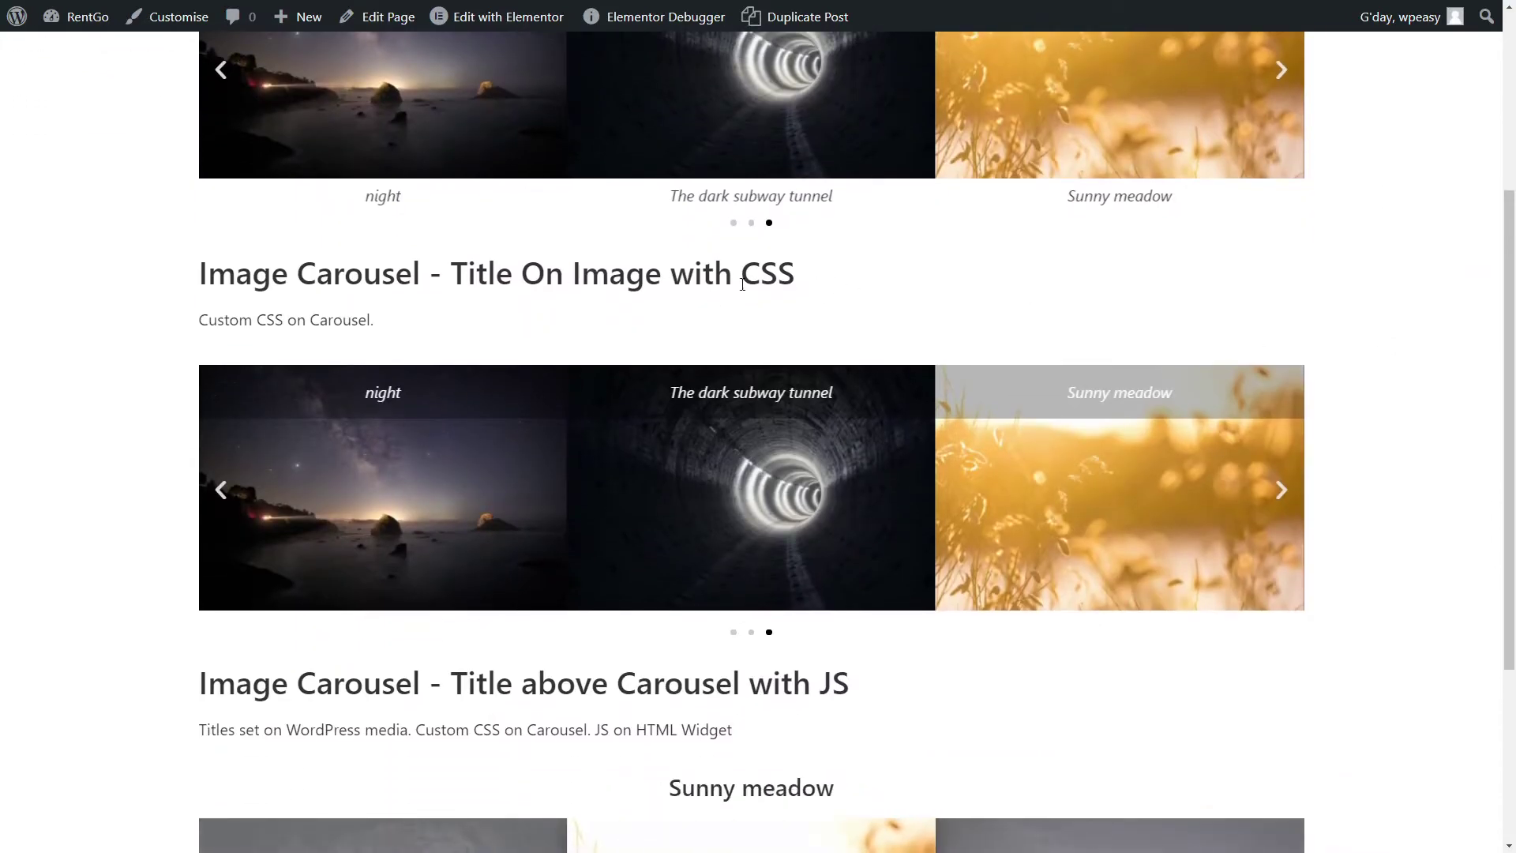
double_click(754, 273)
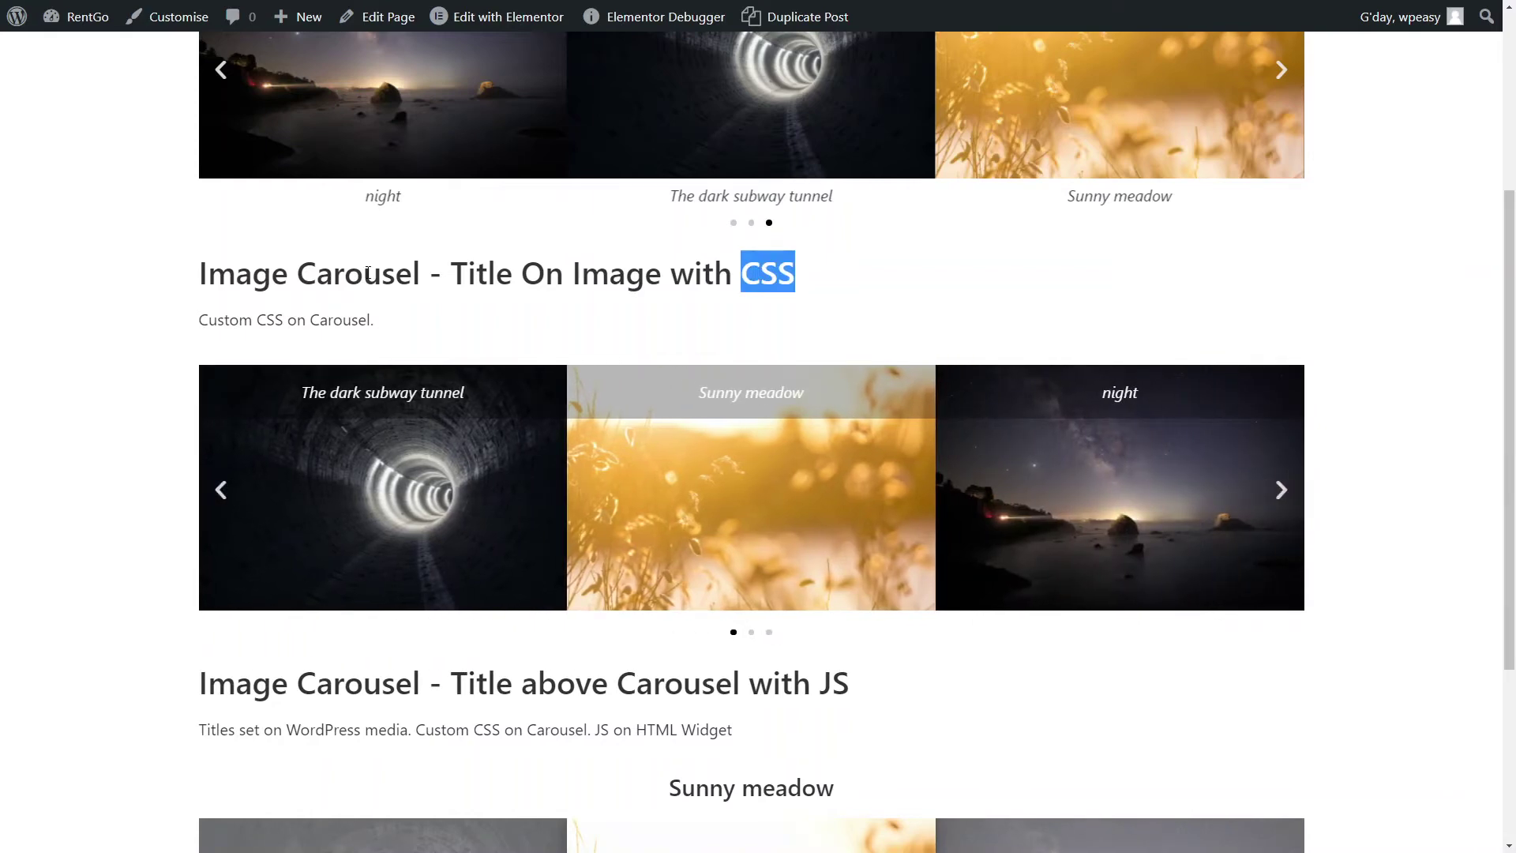
scroll(395, 443, "up", 3)
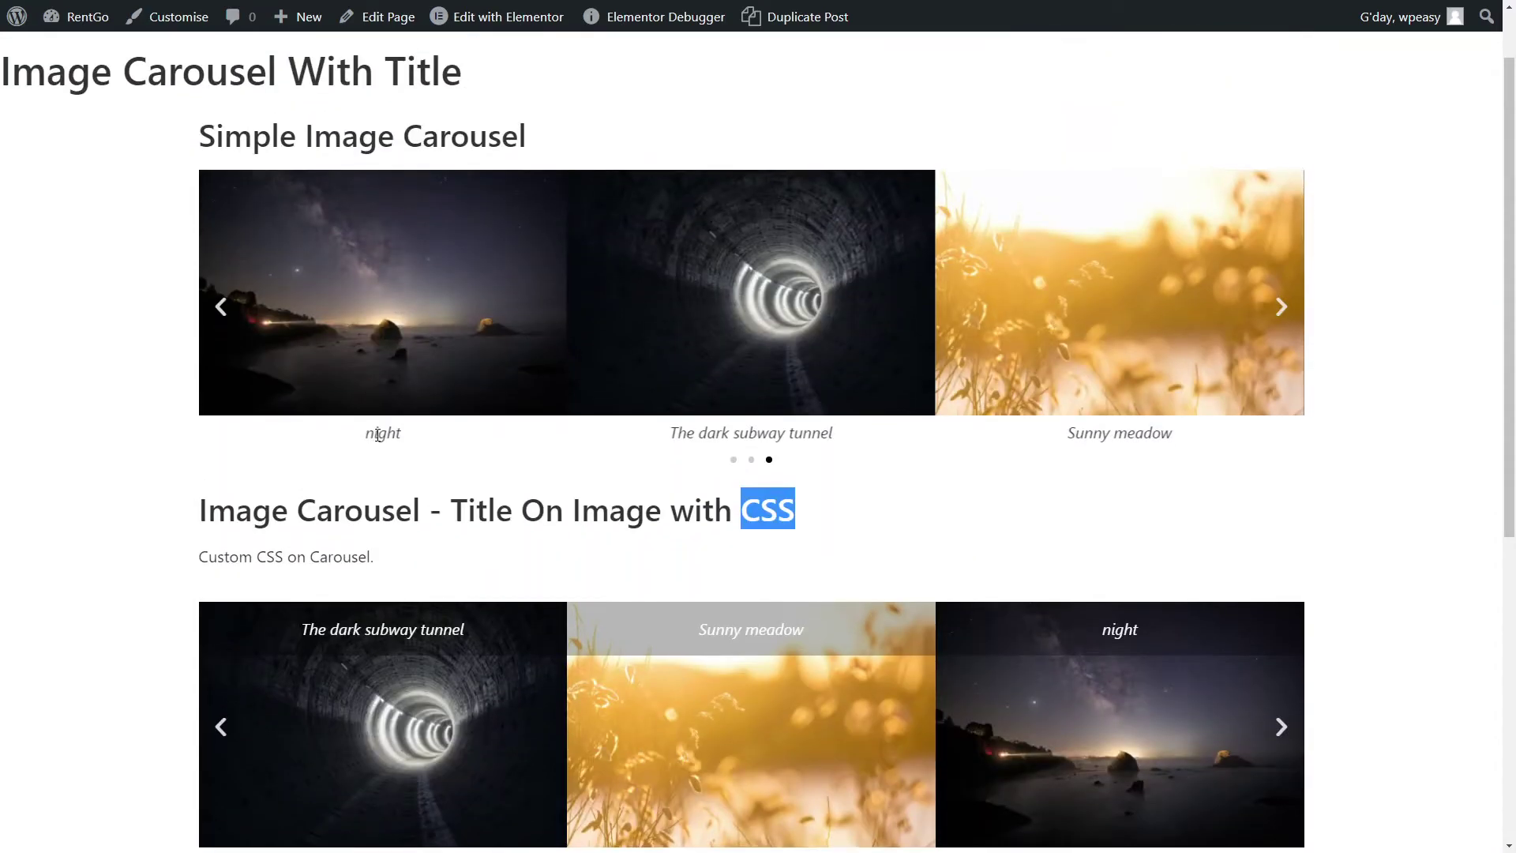
scroll(382, 531, "down", 4)
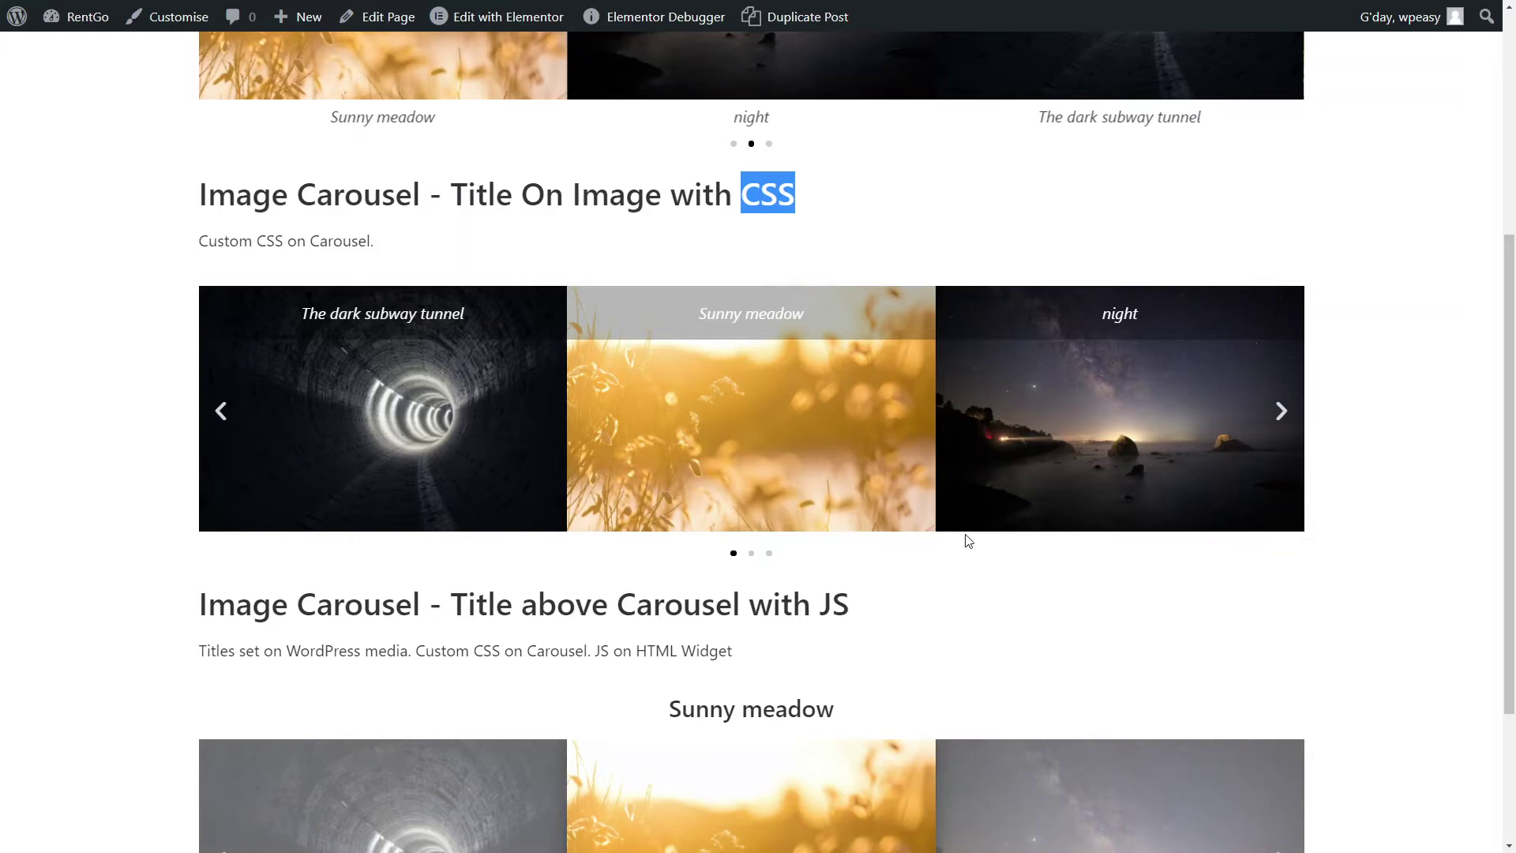
left_click(977, 587)
scroll(978, 585, "down", 3)
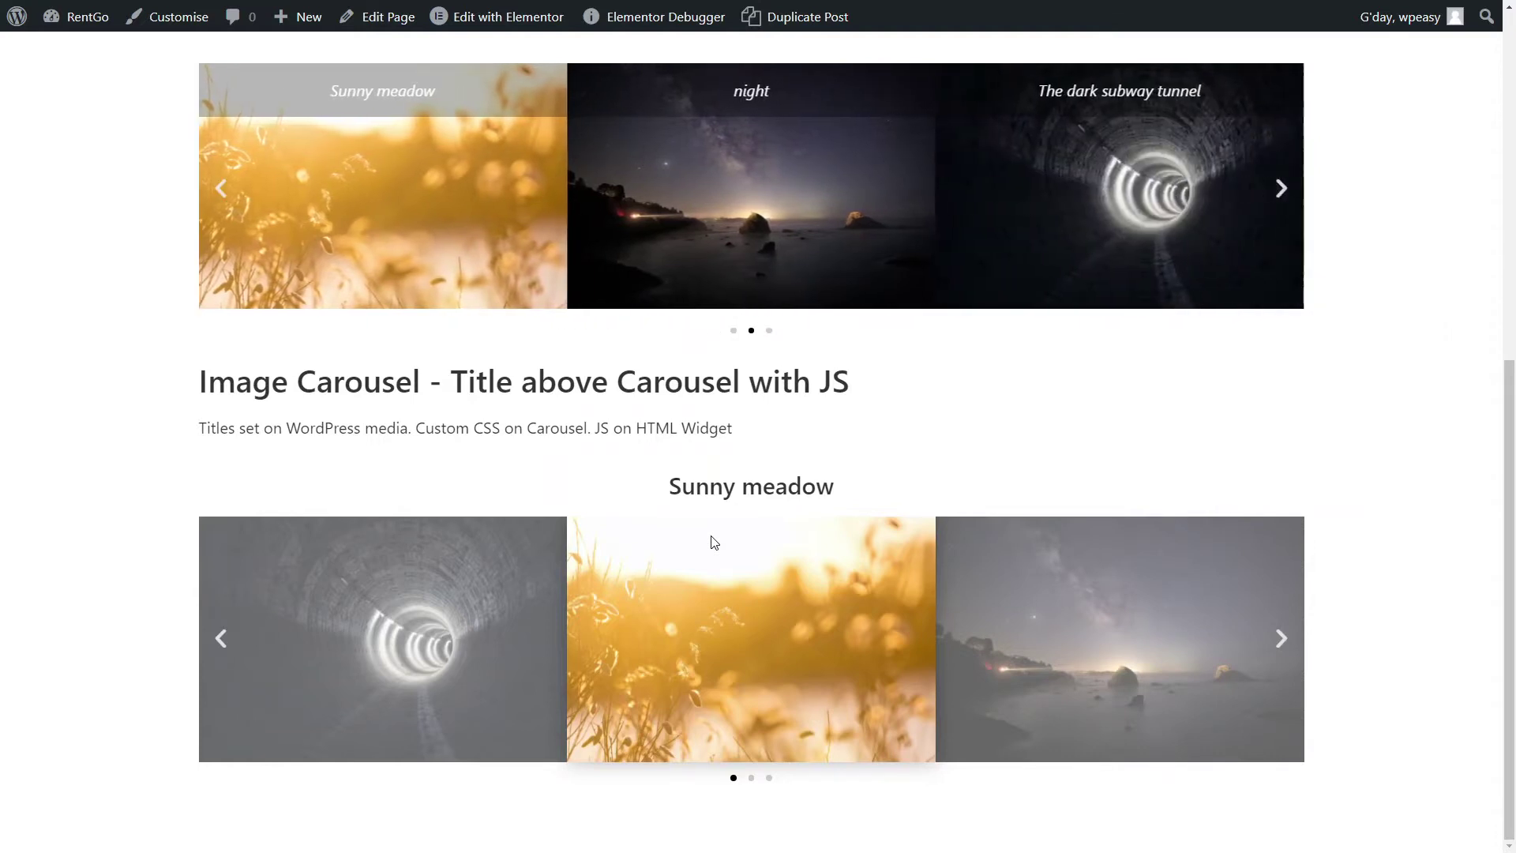
double_click(701, 487)
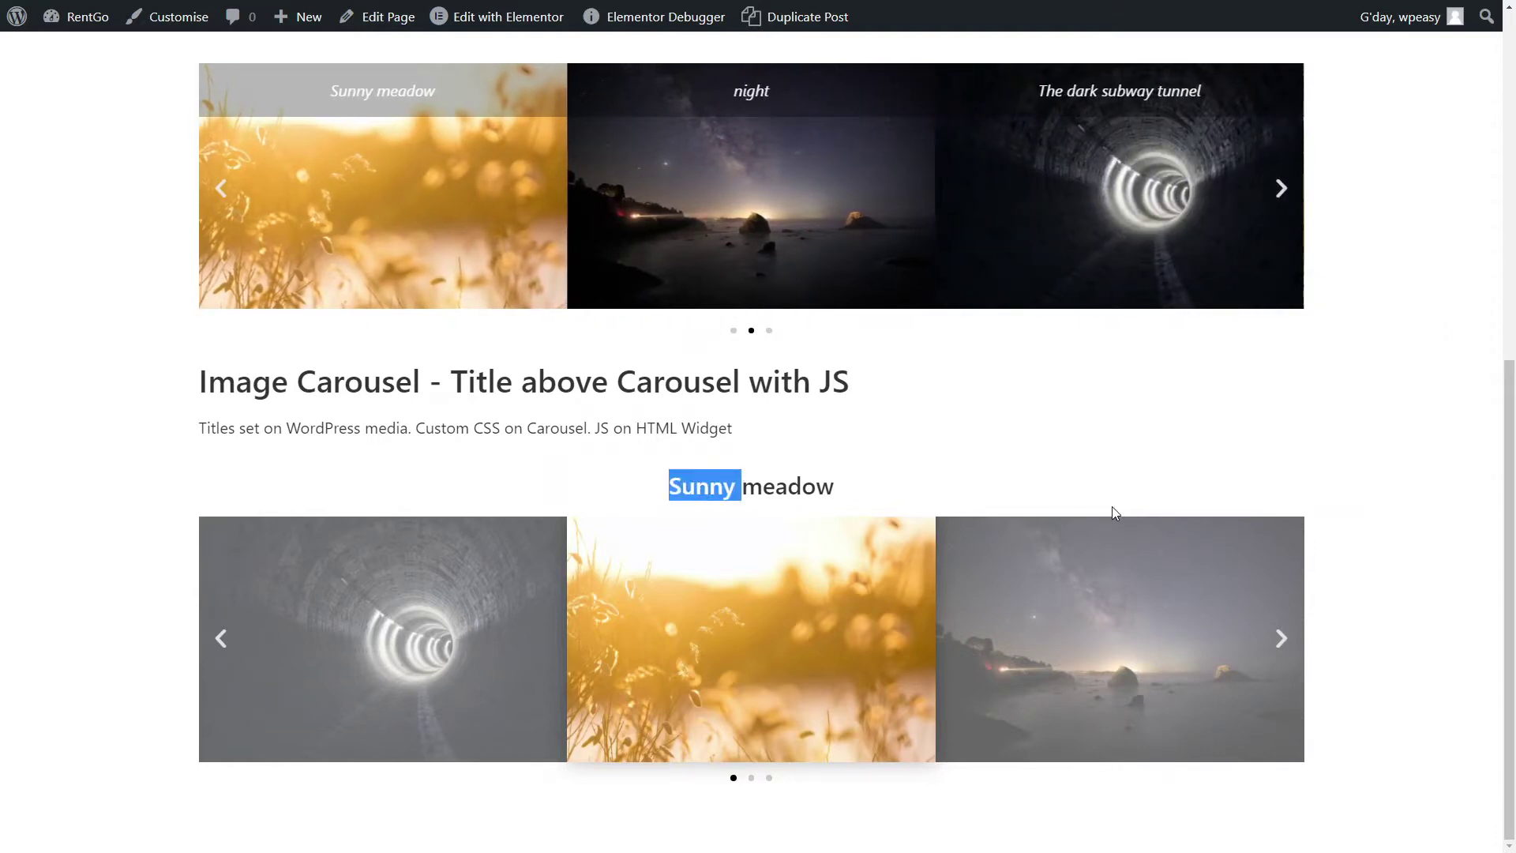
left_click(995, 458)
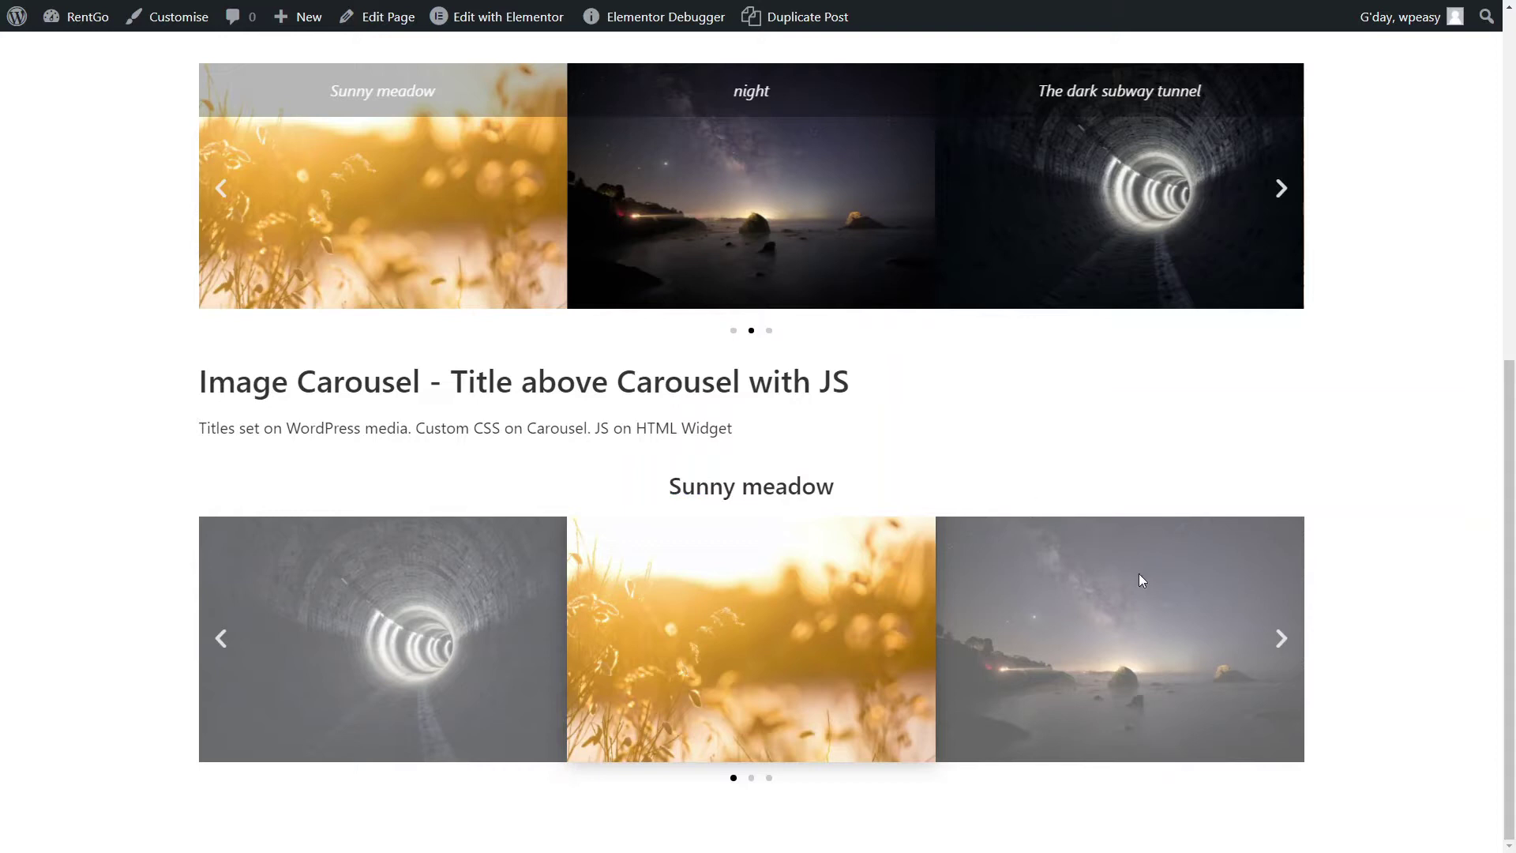
left_click(1279, 638)
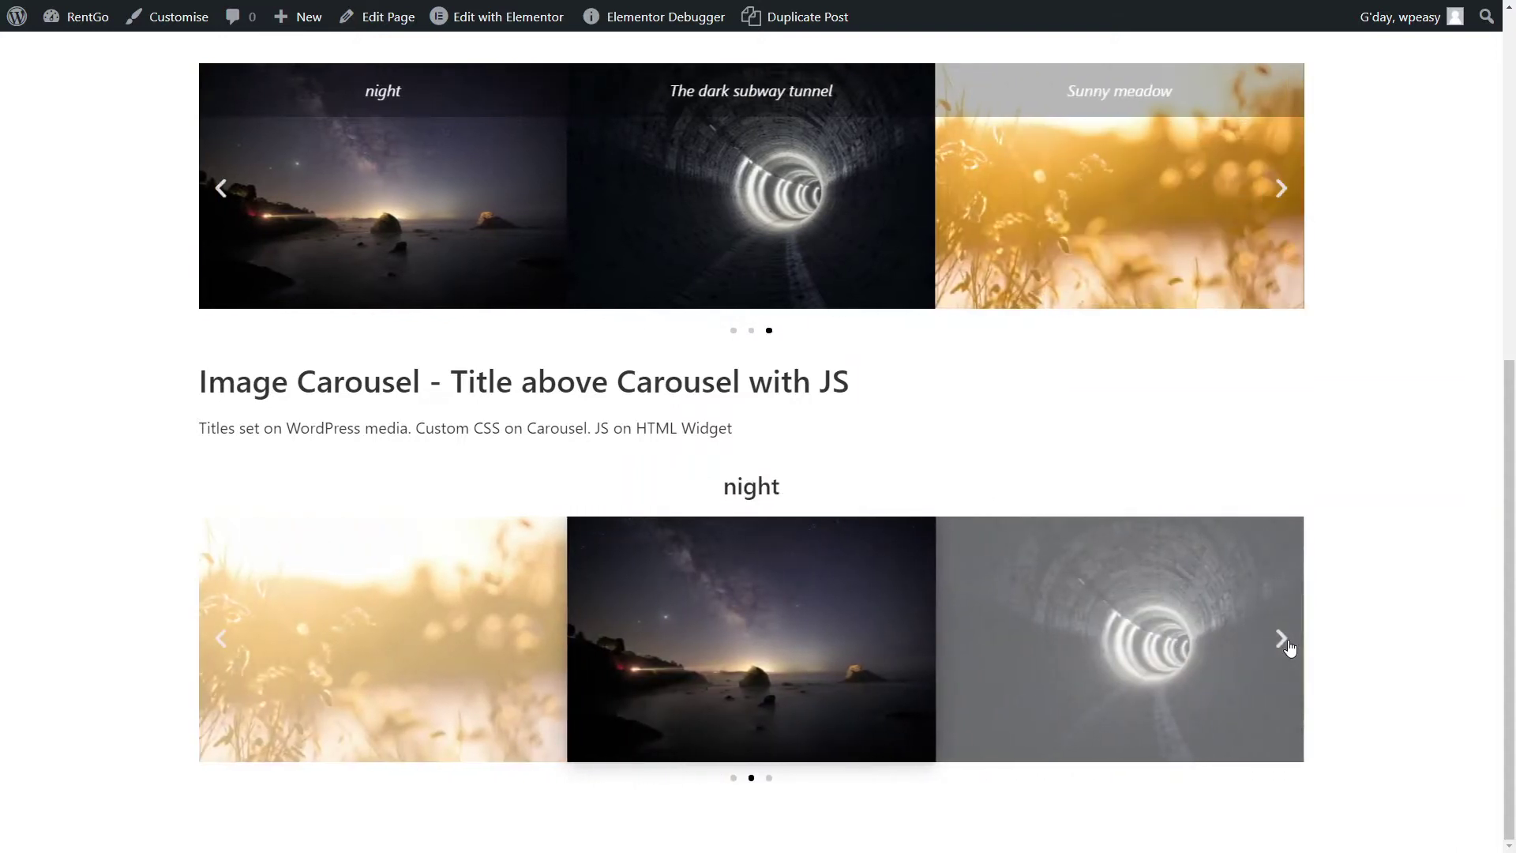
left_click(1286, 641)
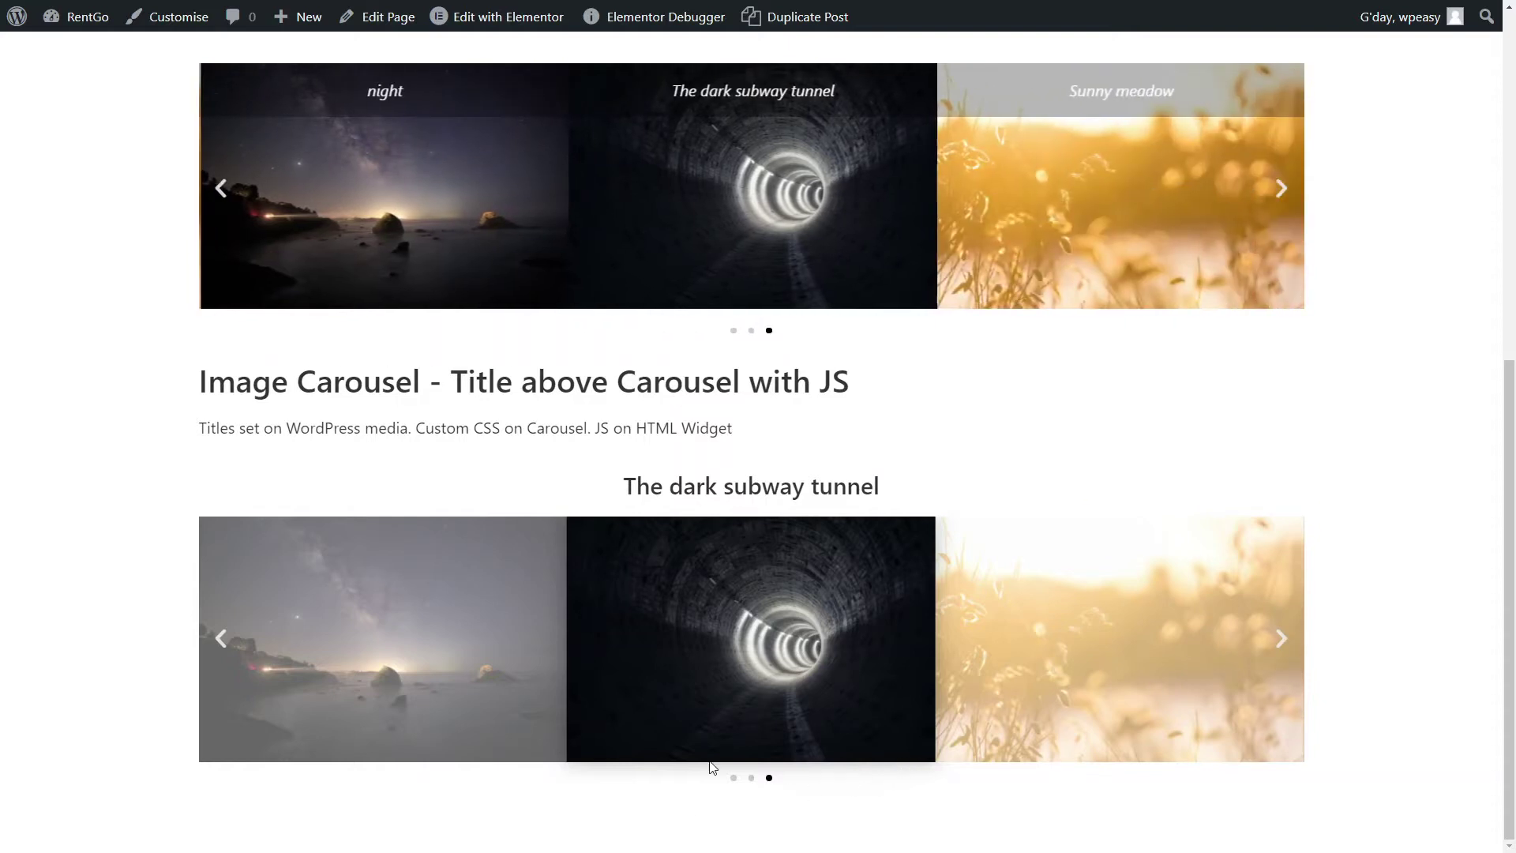
left_click(1281, 640)
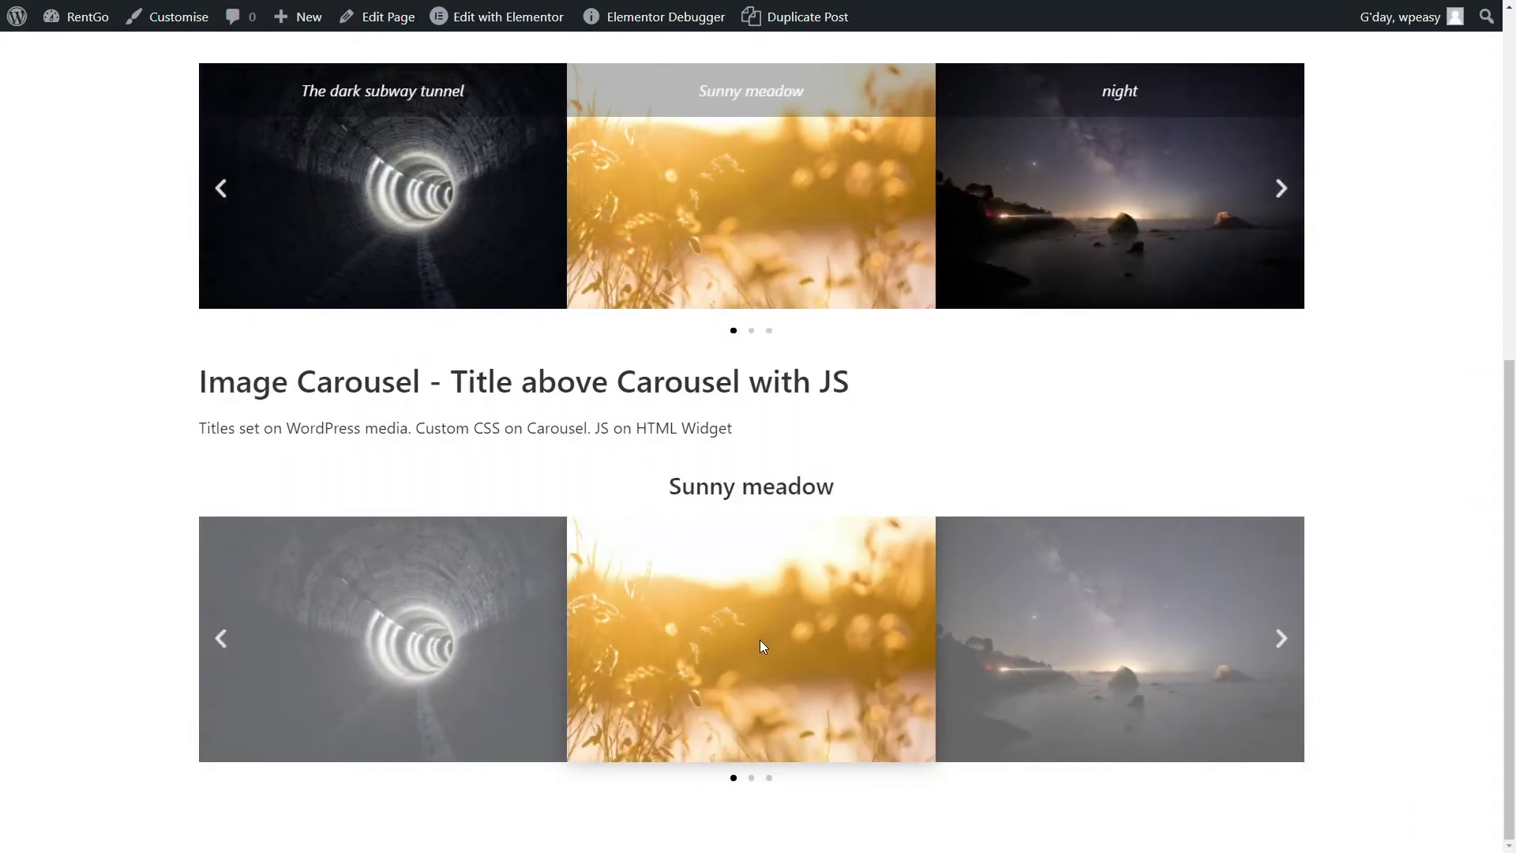
scroll(769, 570, "up", 8)
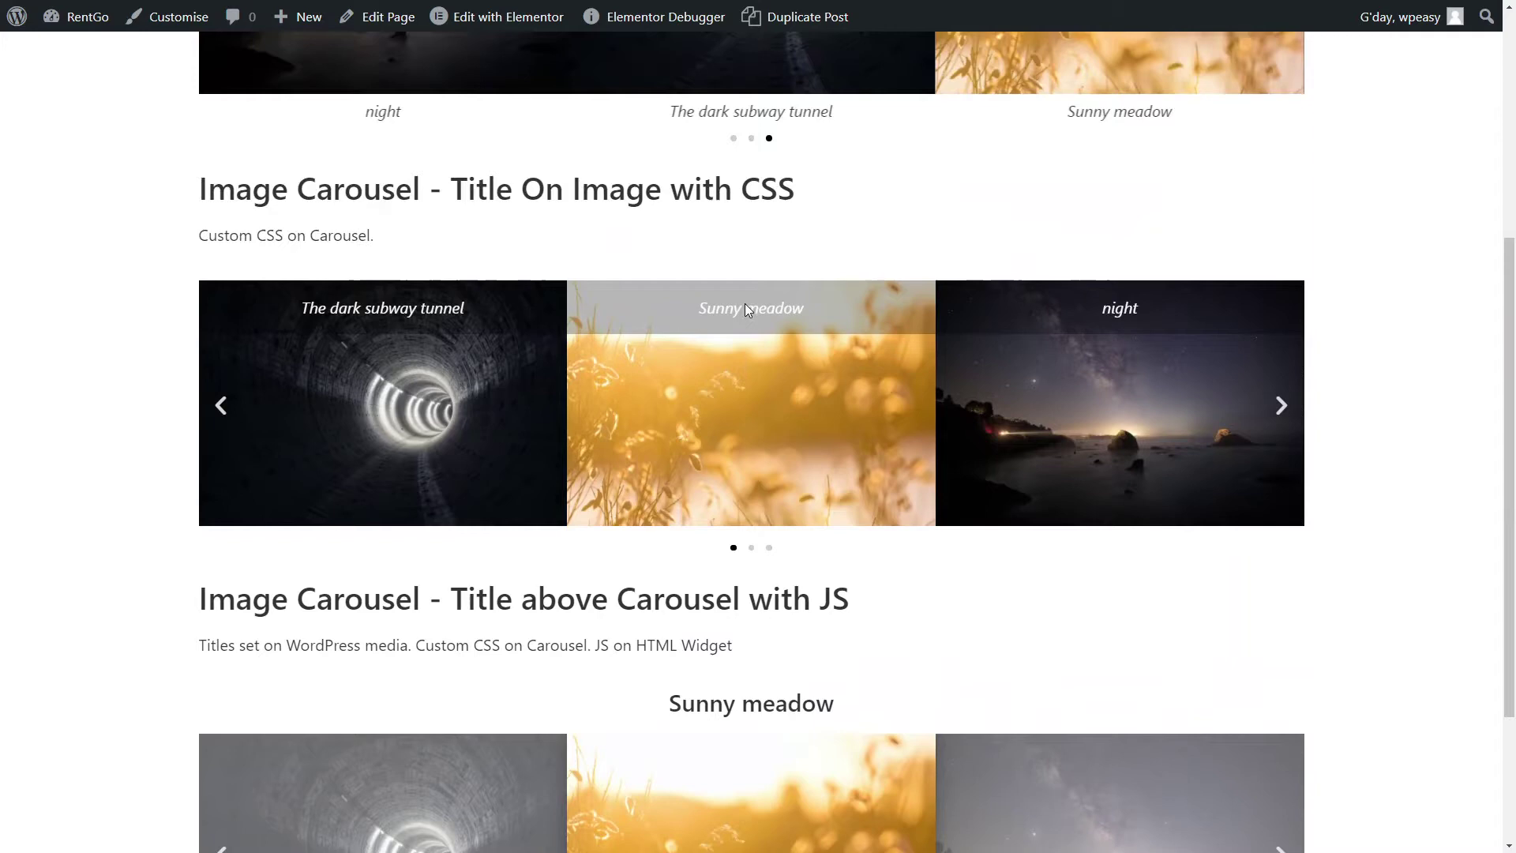
scroll(995, 562, "down", 8)
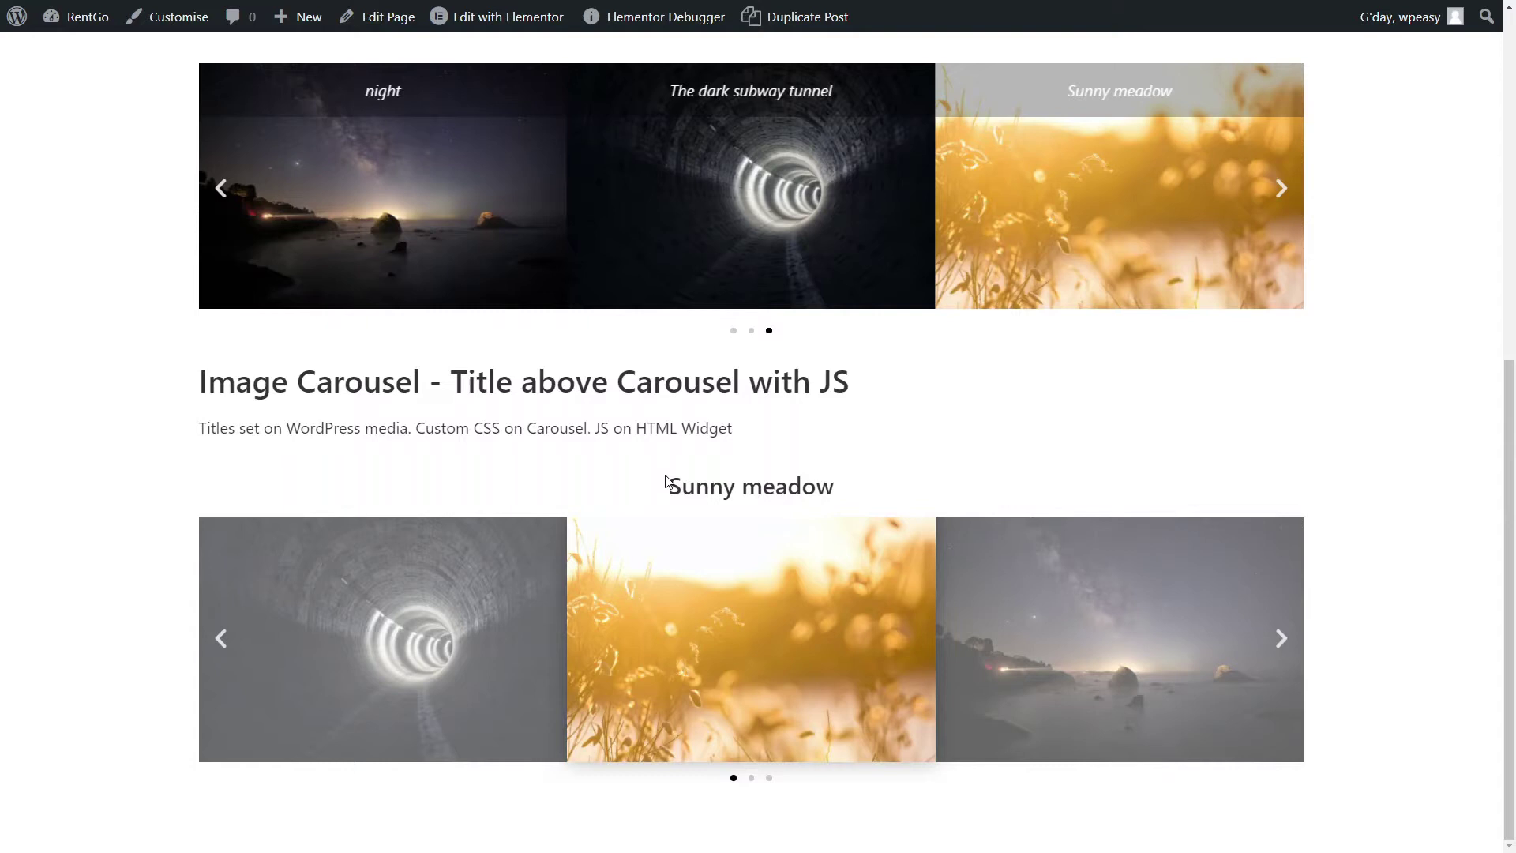
left_click_drag(680, 485, 742, 486)
left_click(881, 811)
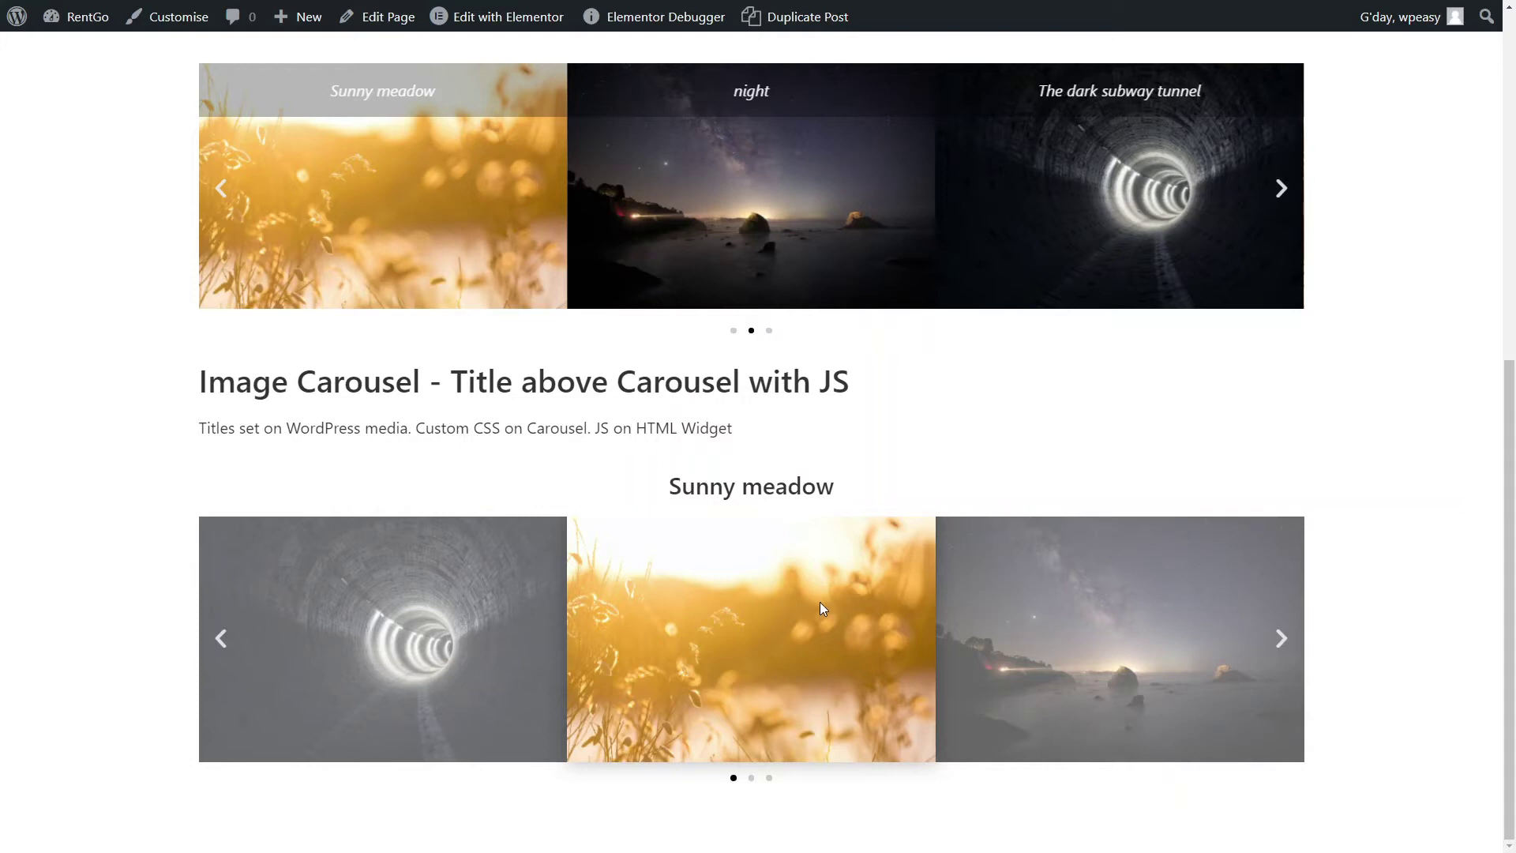
scroll(819, 603, "up", 8)
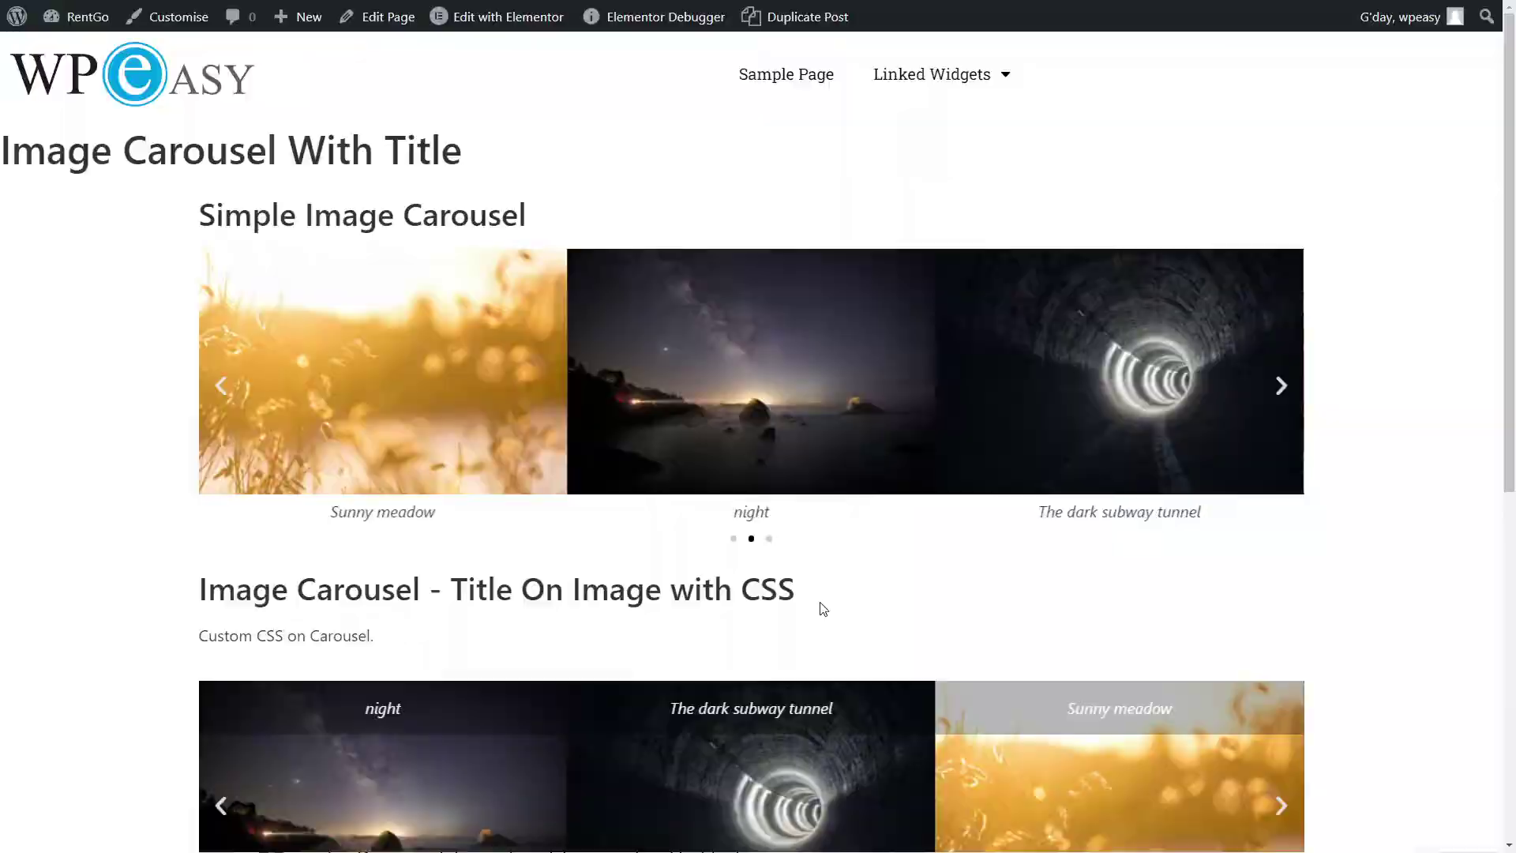
Switch to the Elementor editor, move the Navigator off the carousels and narrow the sidebar.
key("alt+Tab")
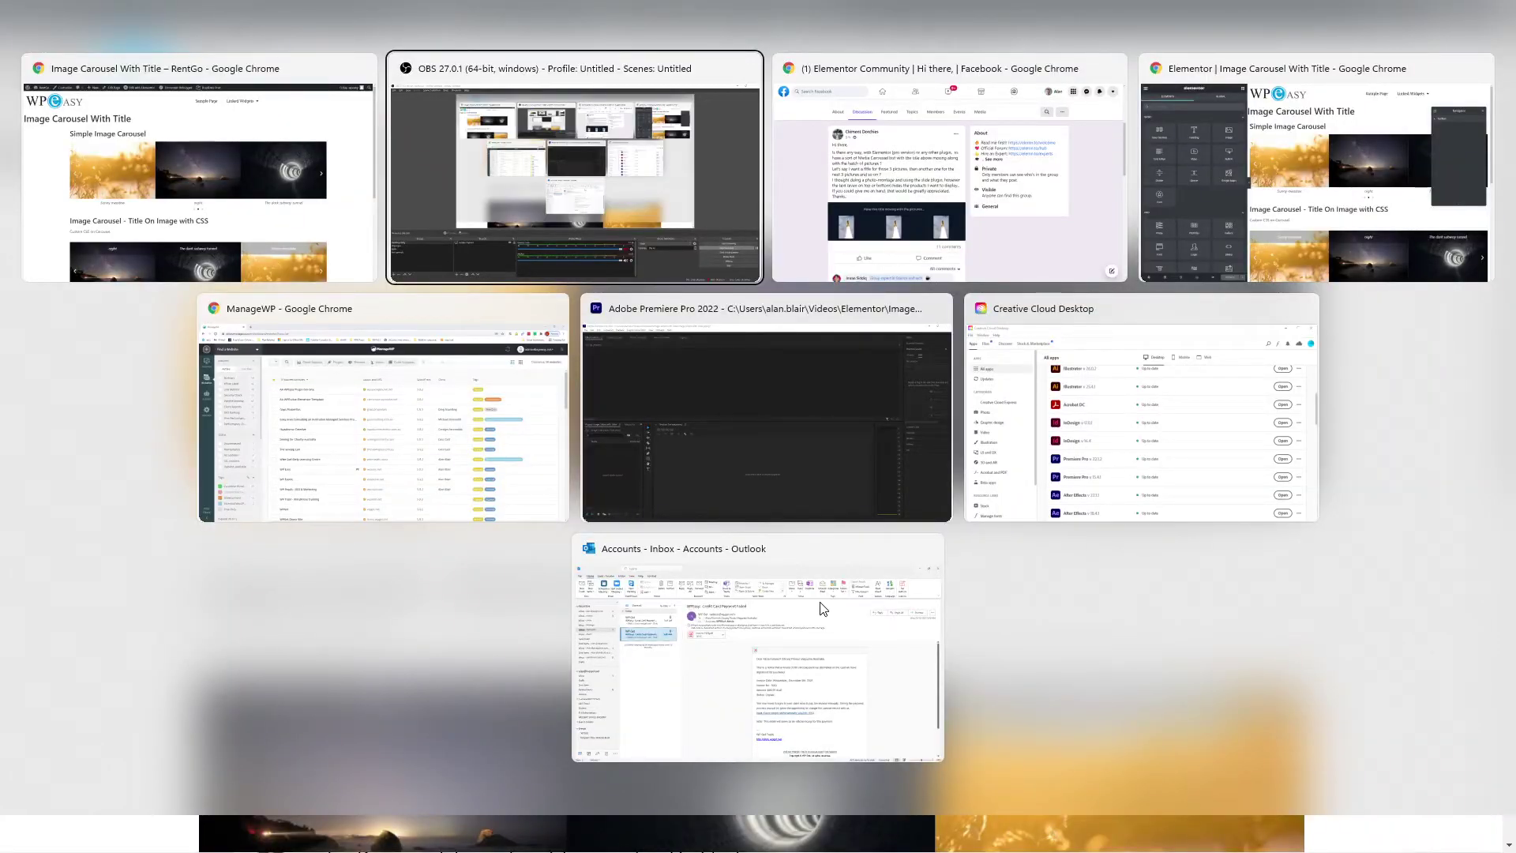
key("alt+Tab")
key("alt+Tab")
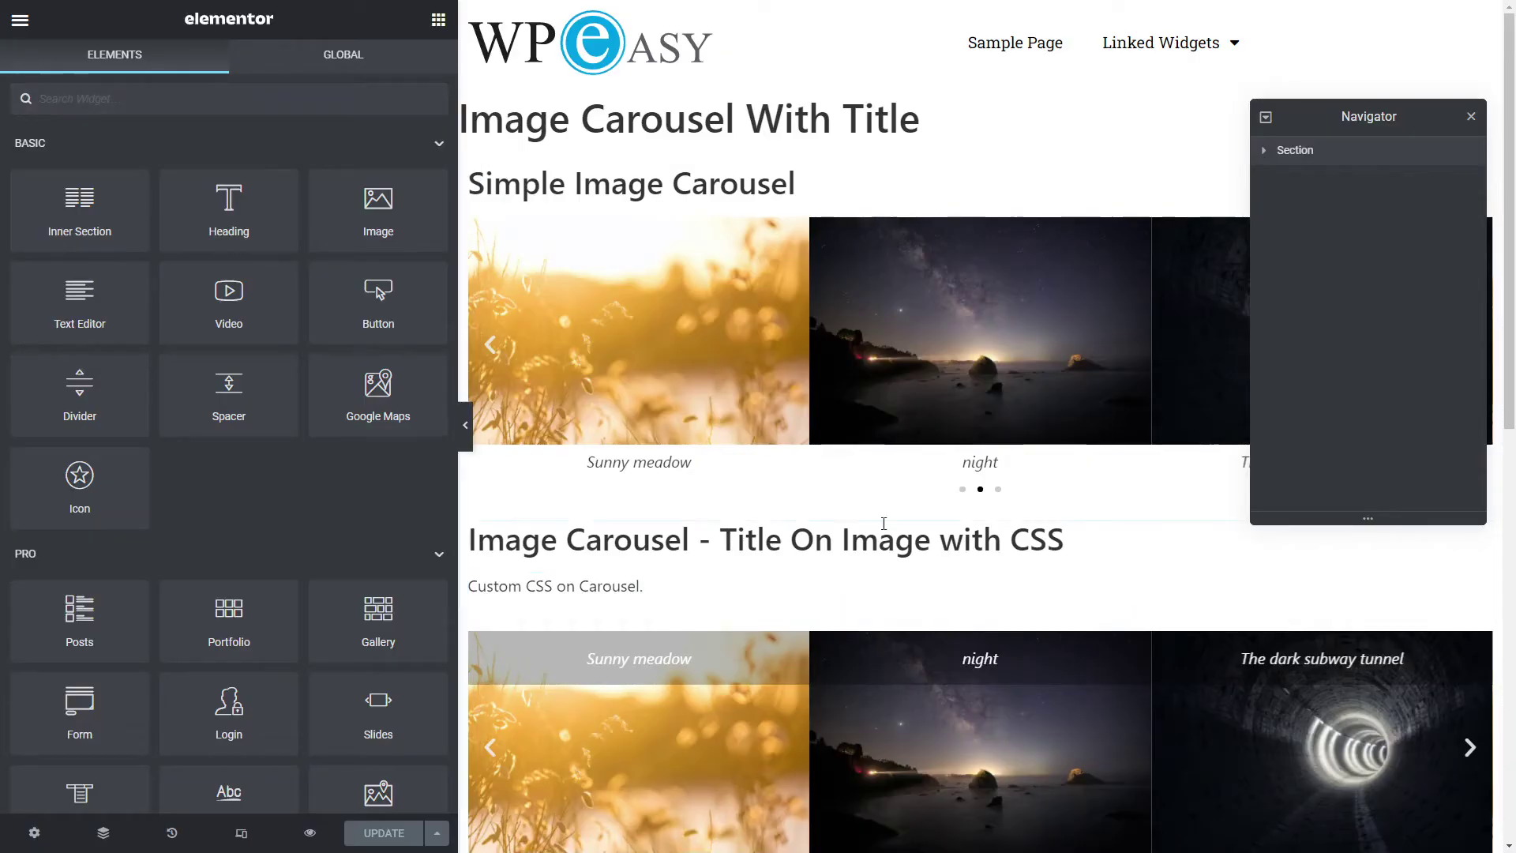
left_click_drag(1401, 115, 1397, 321)
left_click_drag(1468, 21, 1461, 24)
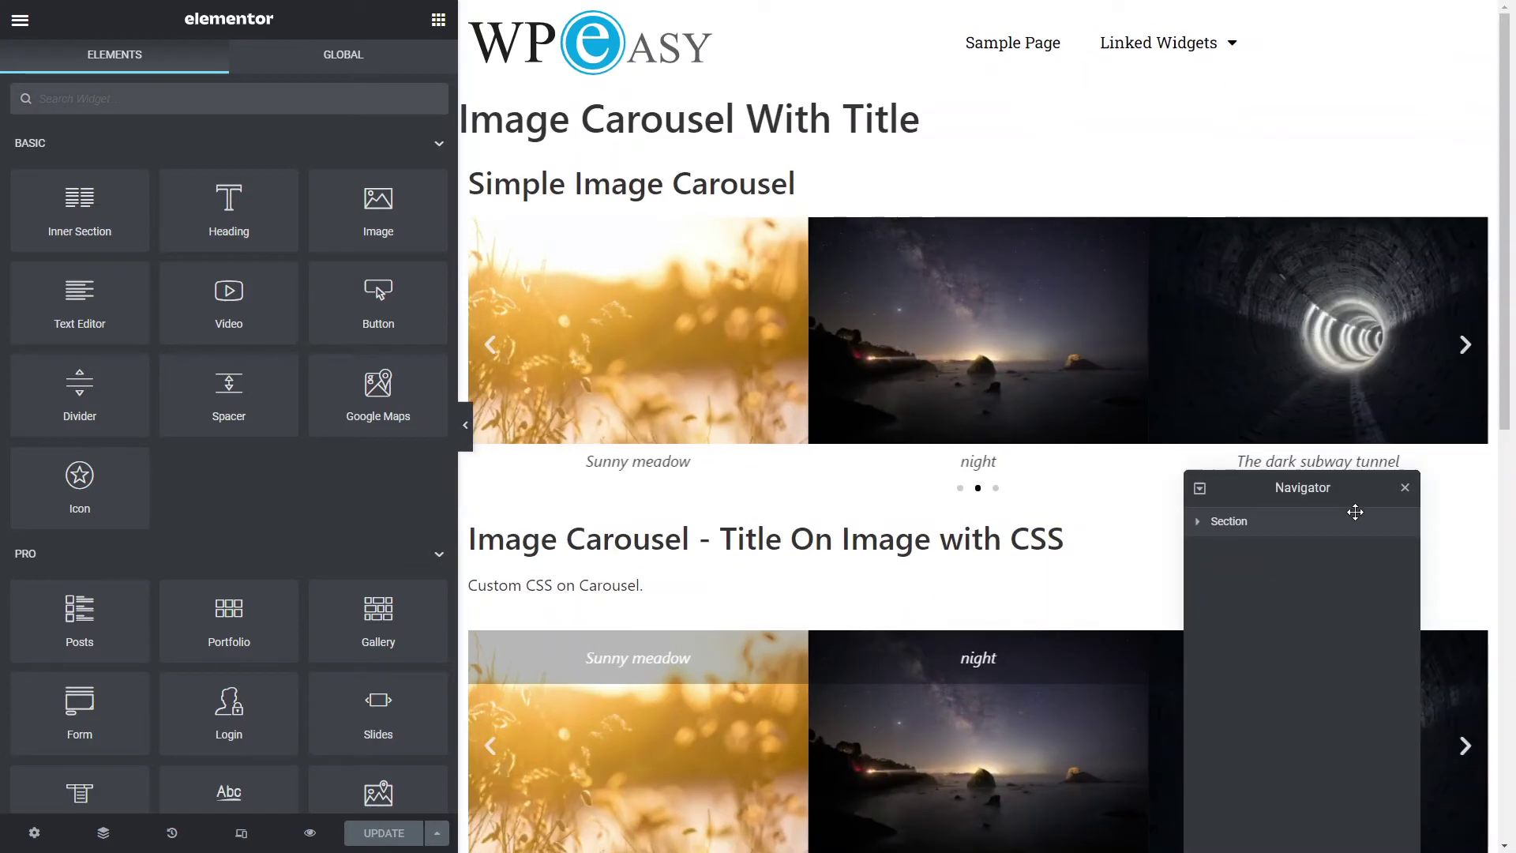
left_click_drag(1354, 511, 1268, 572)
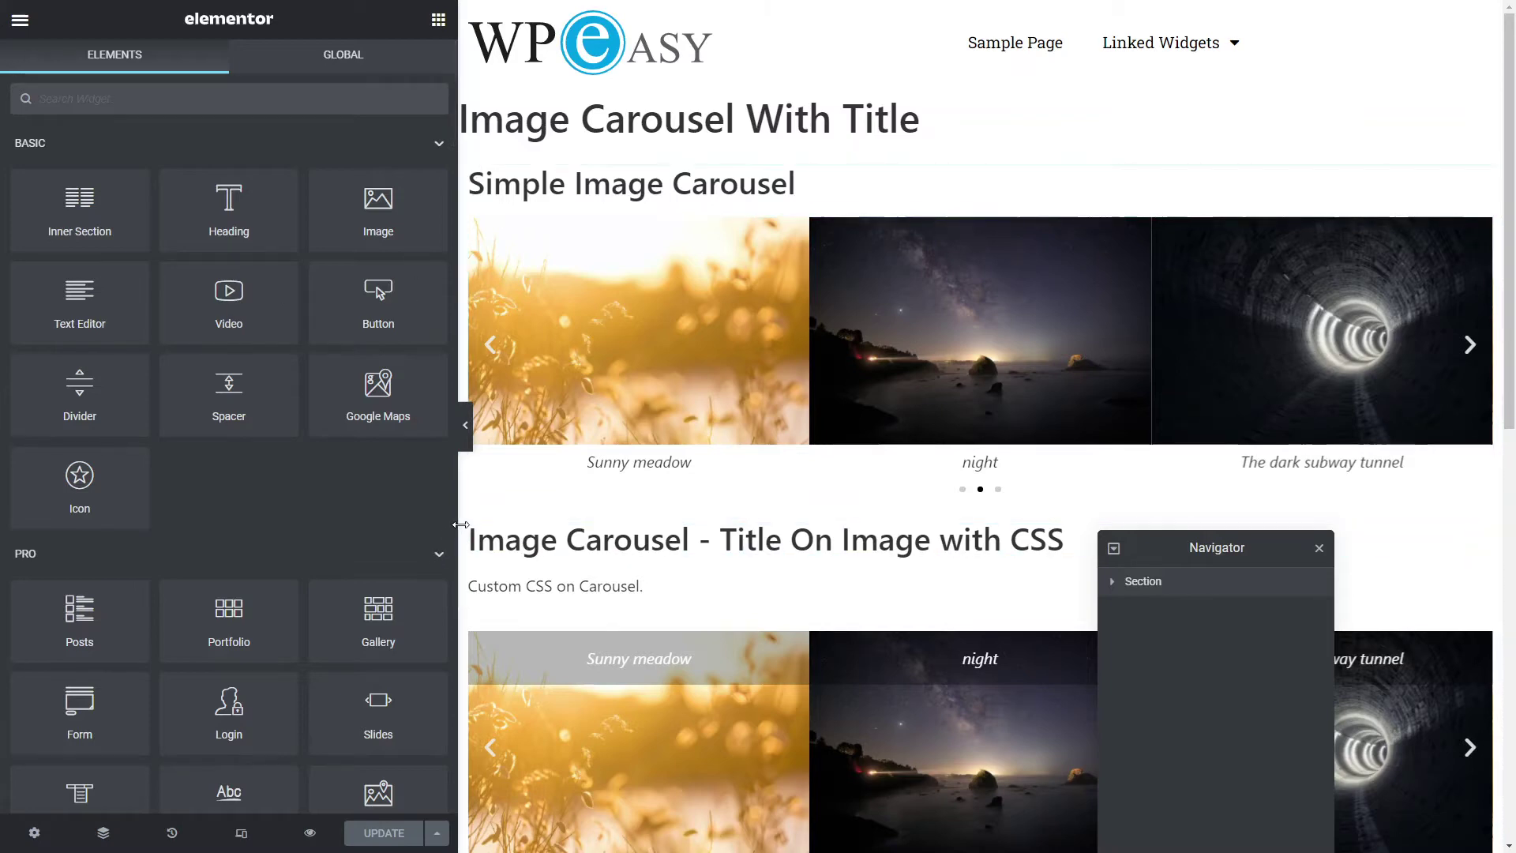
left_click_drag(461, 524, 409, 524)
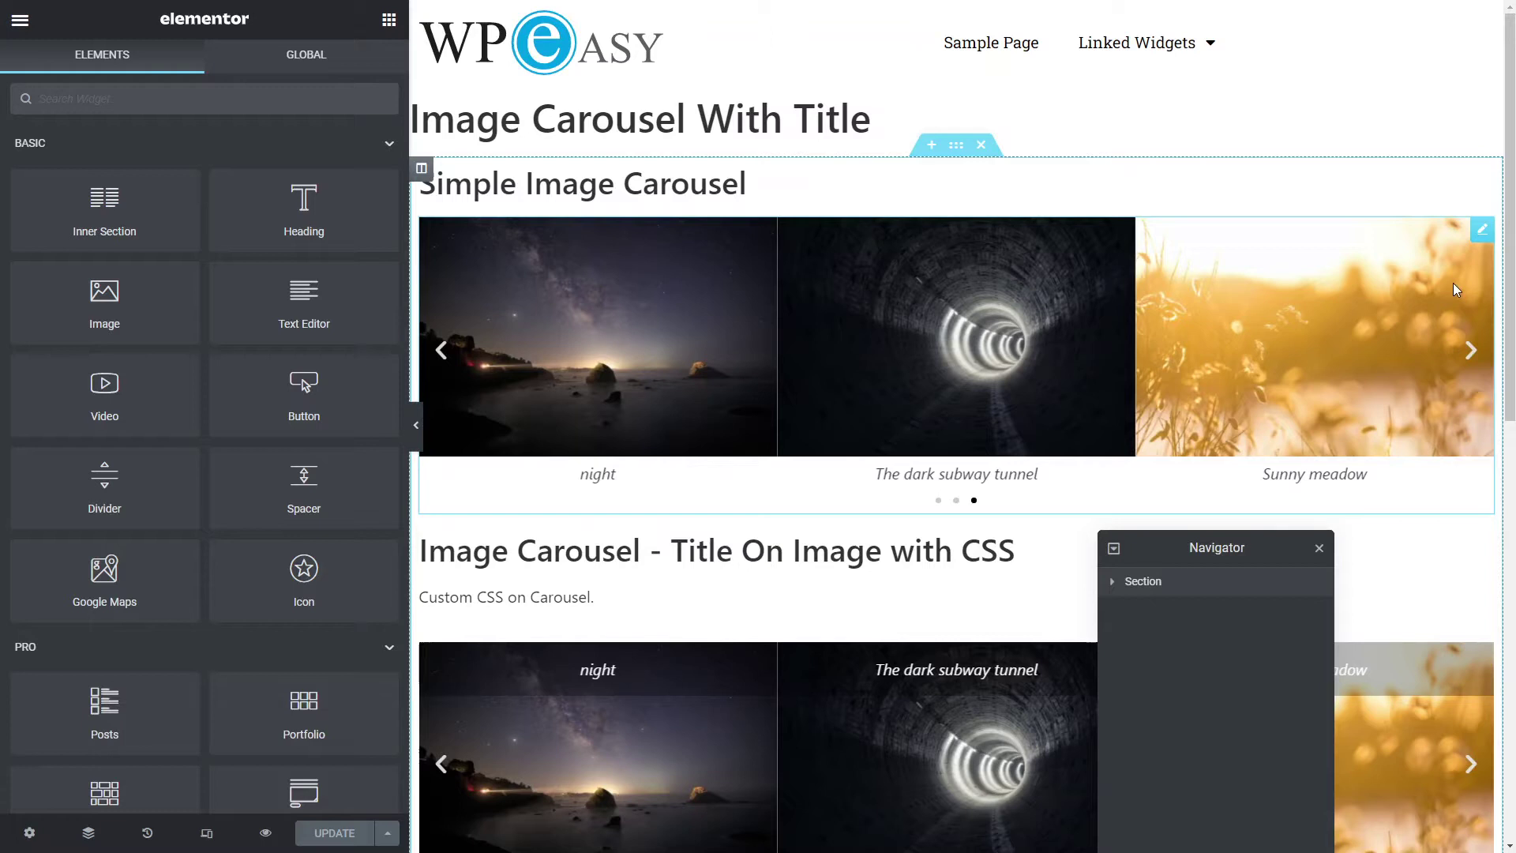
left_click(1481, 230)
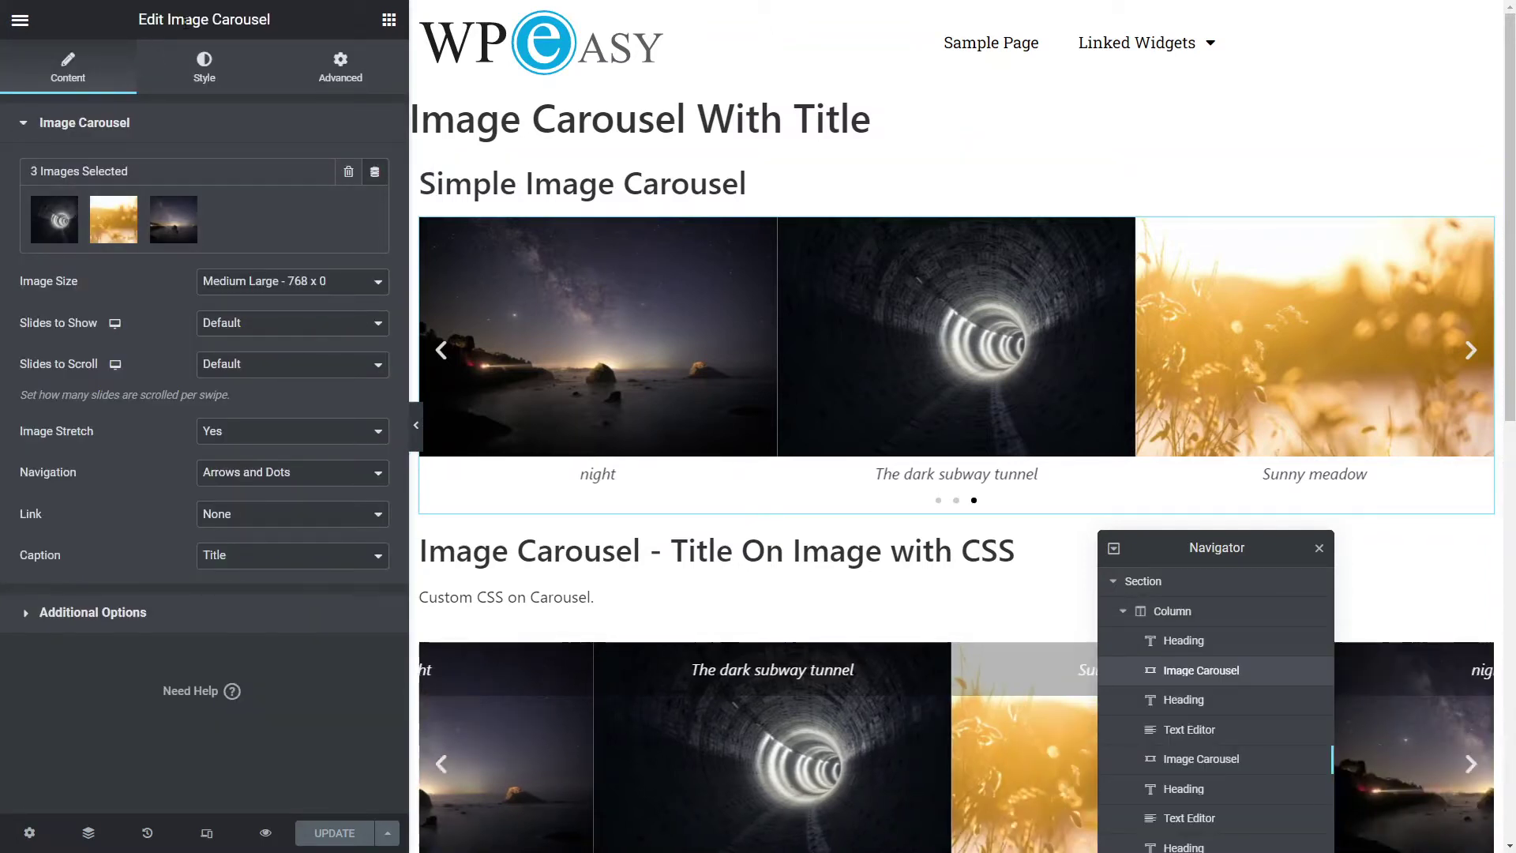
left_click(388, 19)
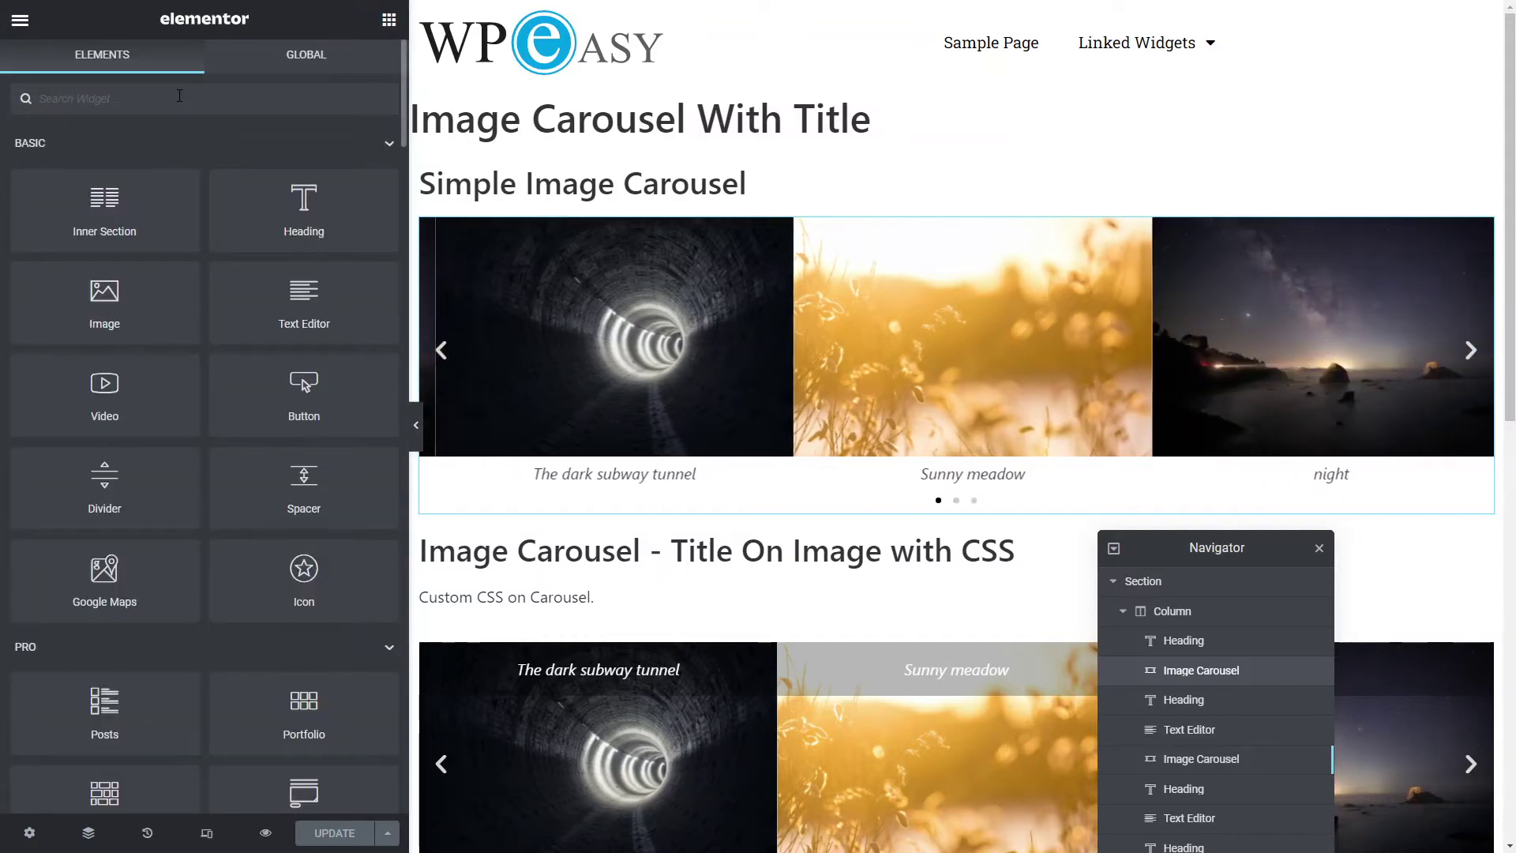
type("image")
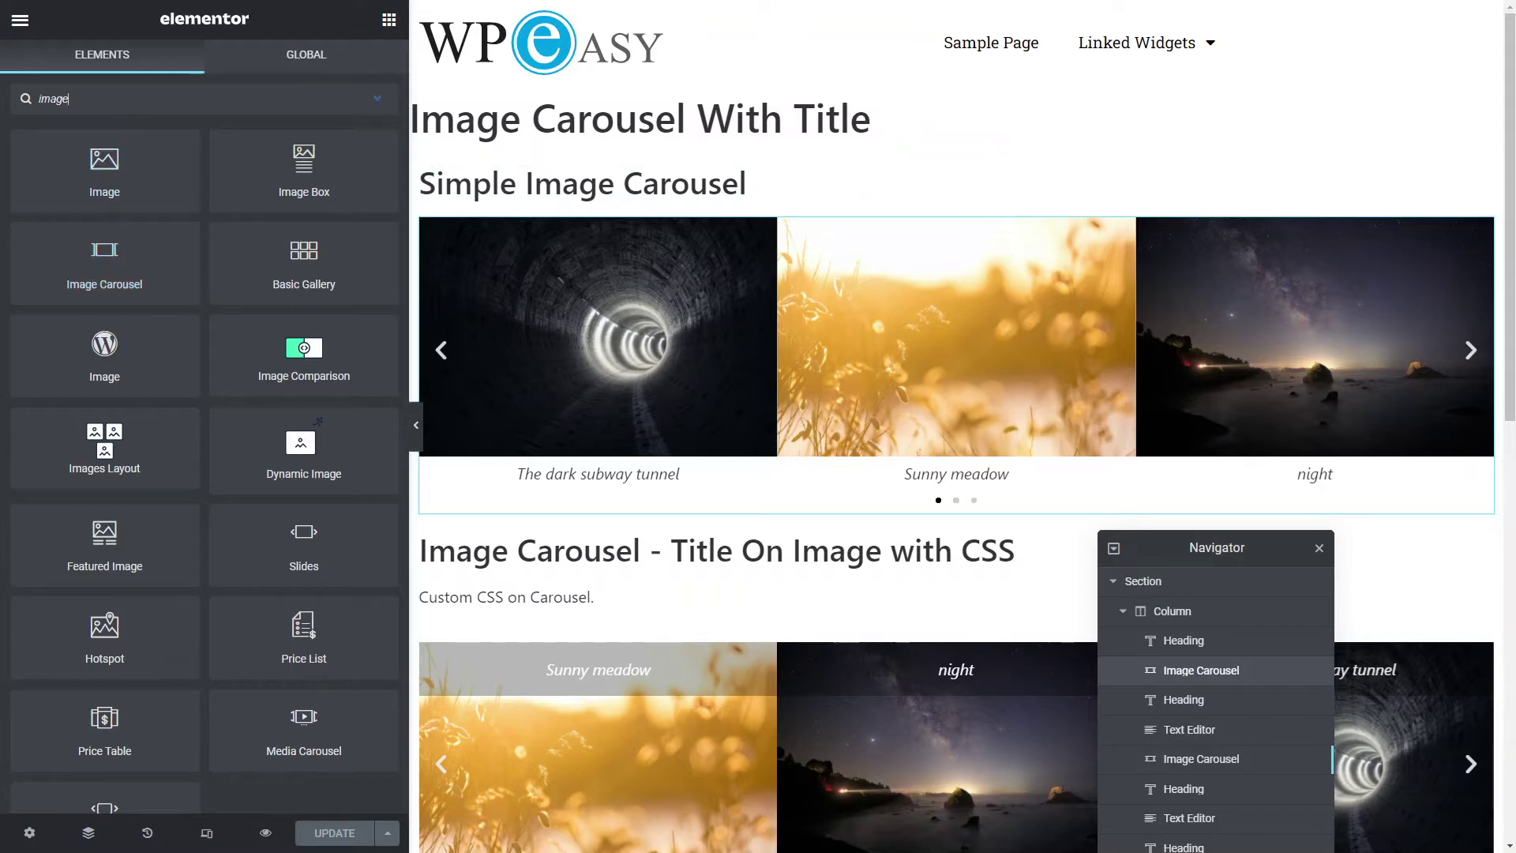
left_click(1480, 232)
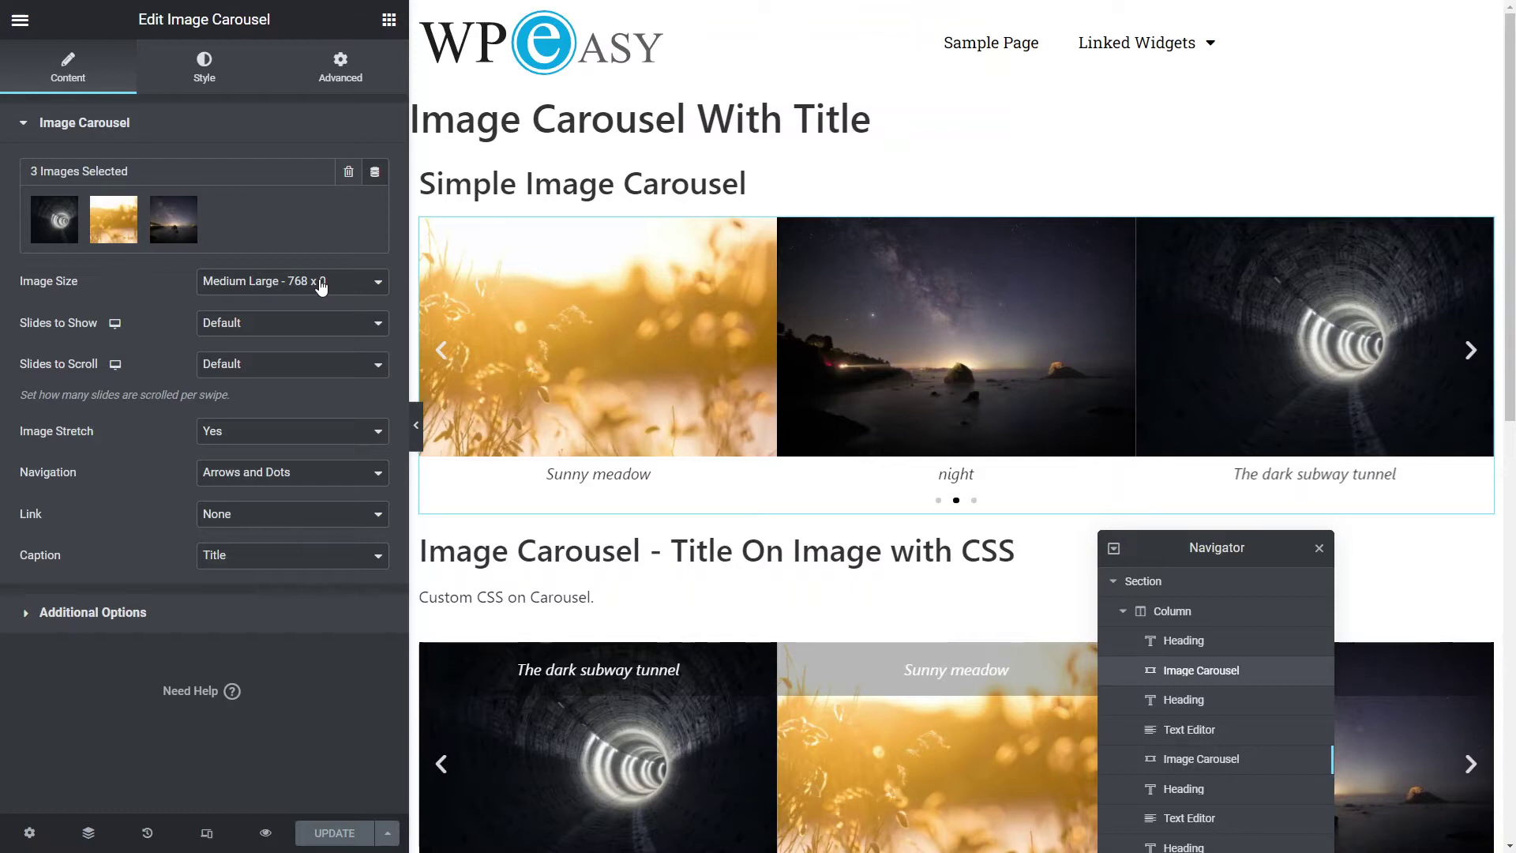
left_click(229, 614)
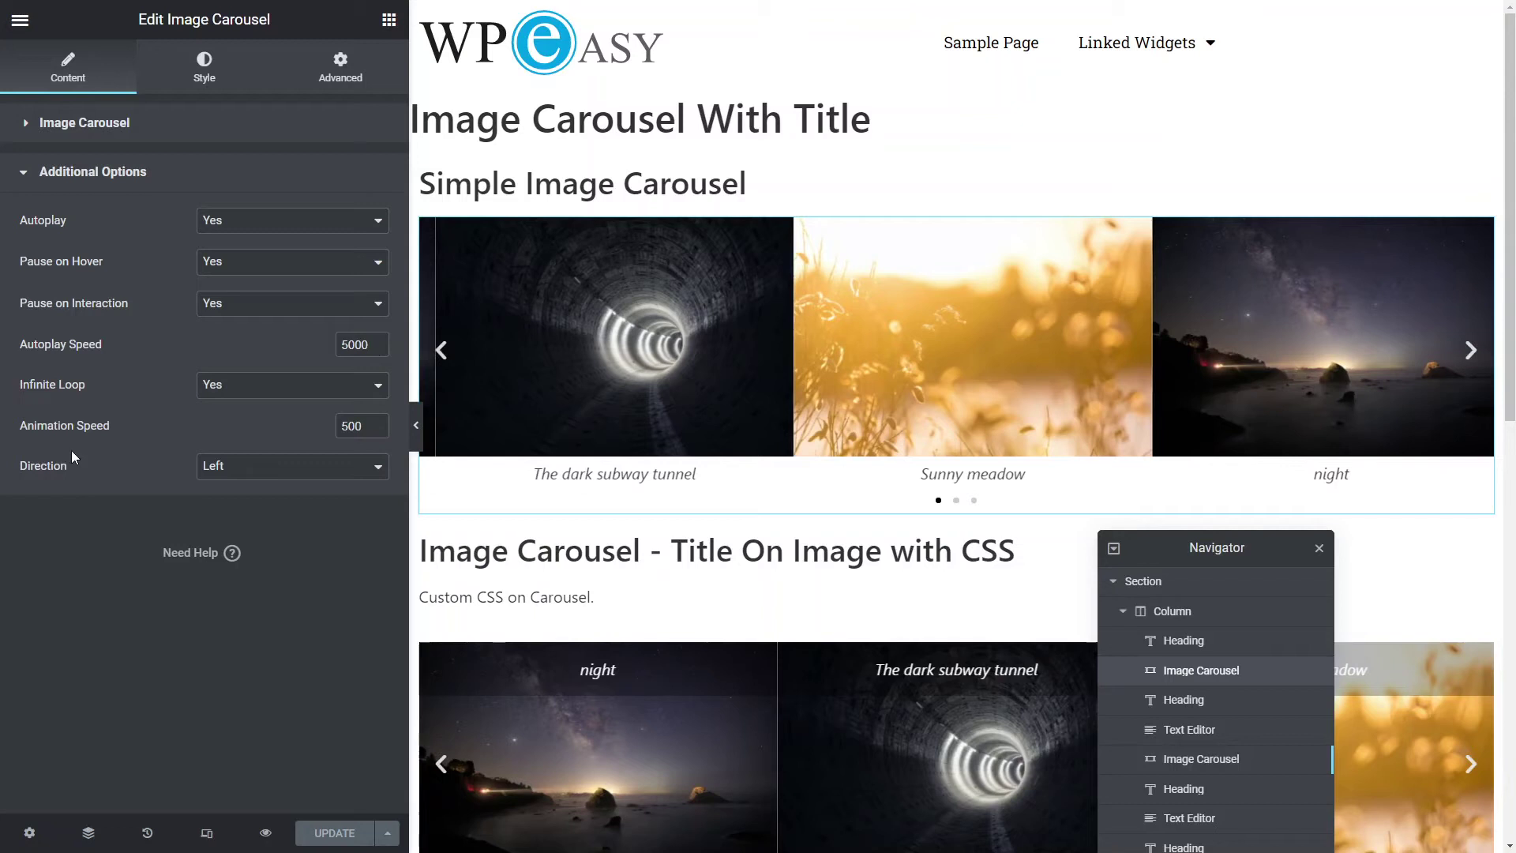
left_click(95, 135)
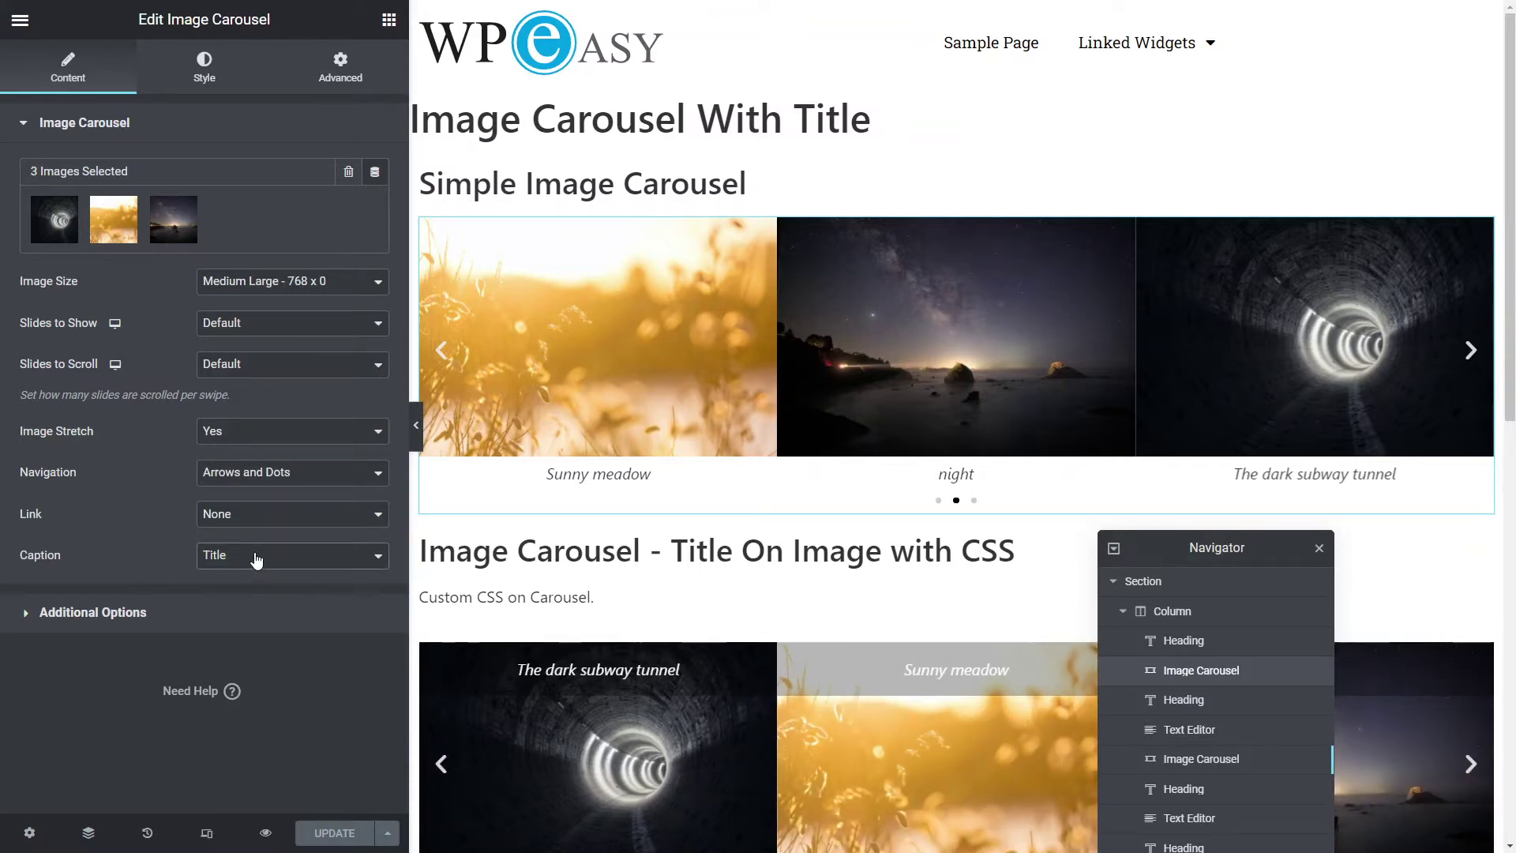
left_click(57, 215)
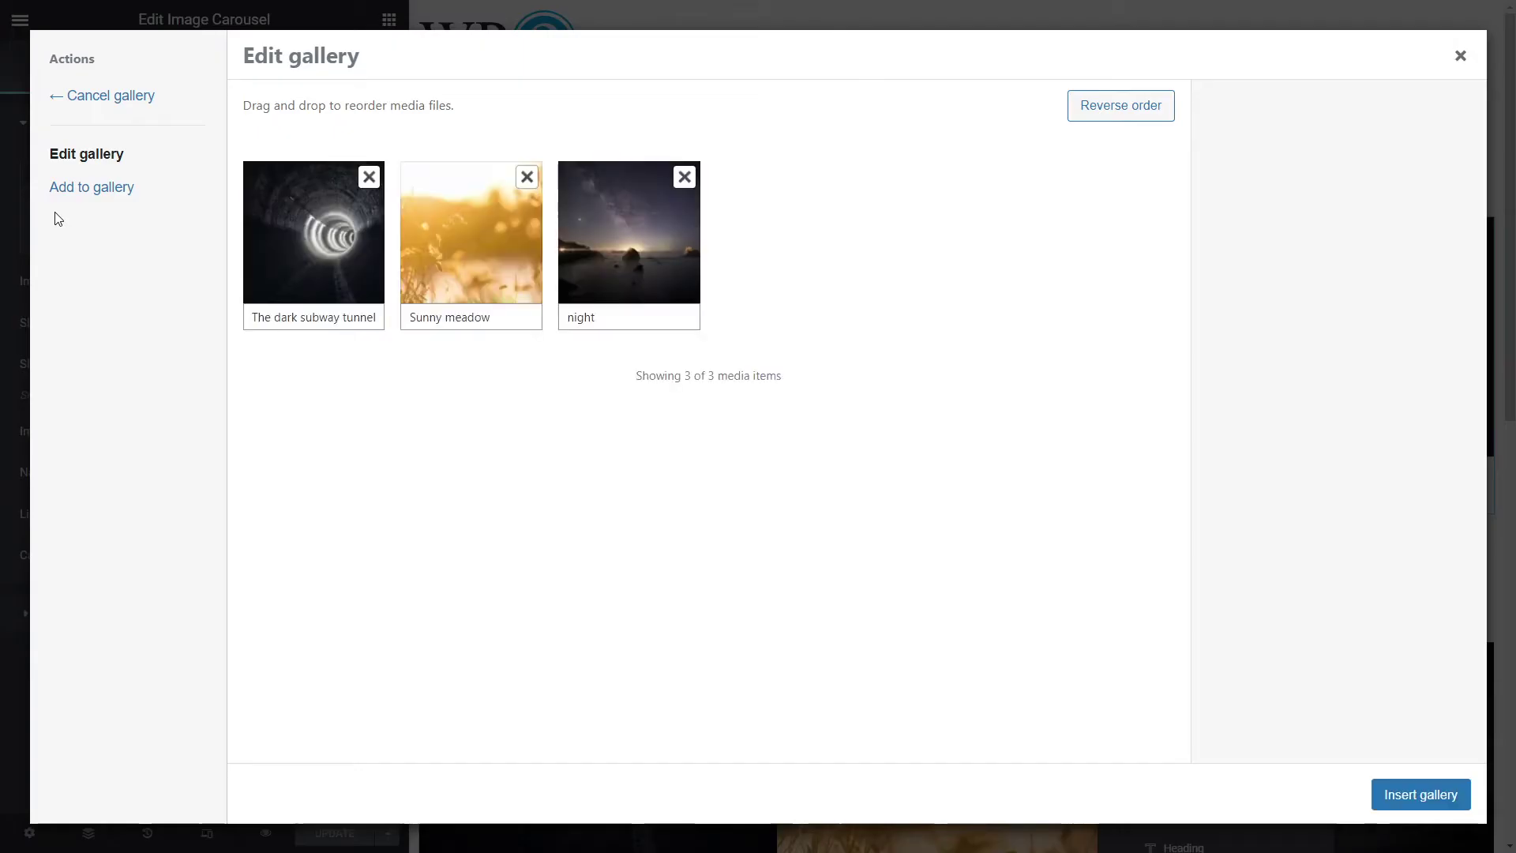
left_click(330, 285)
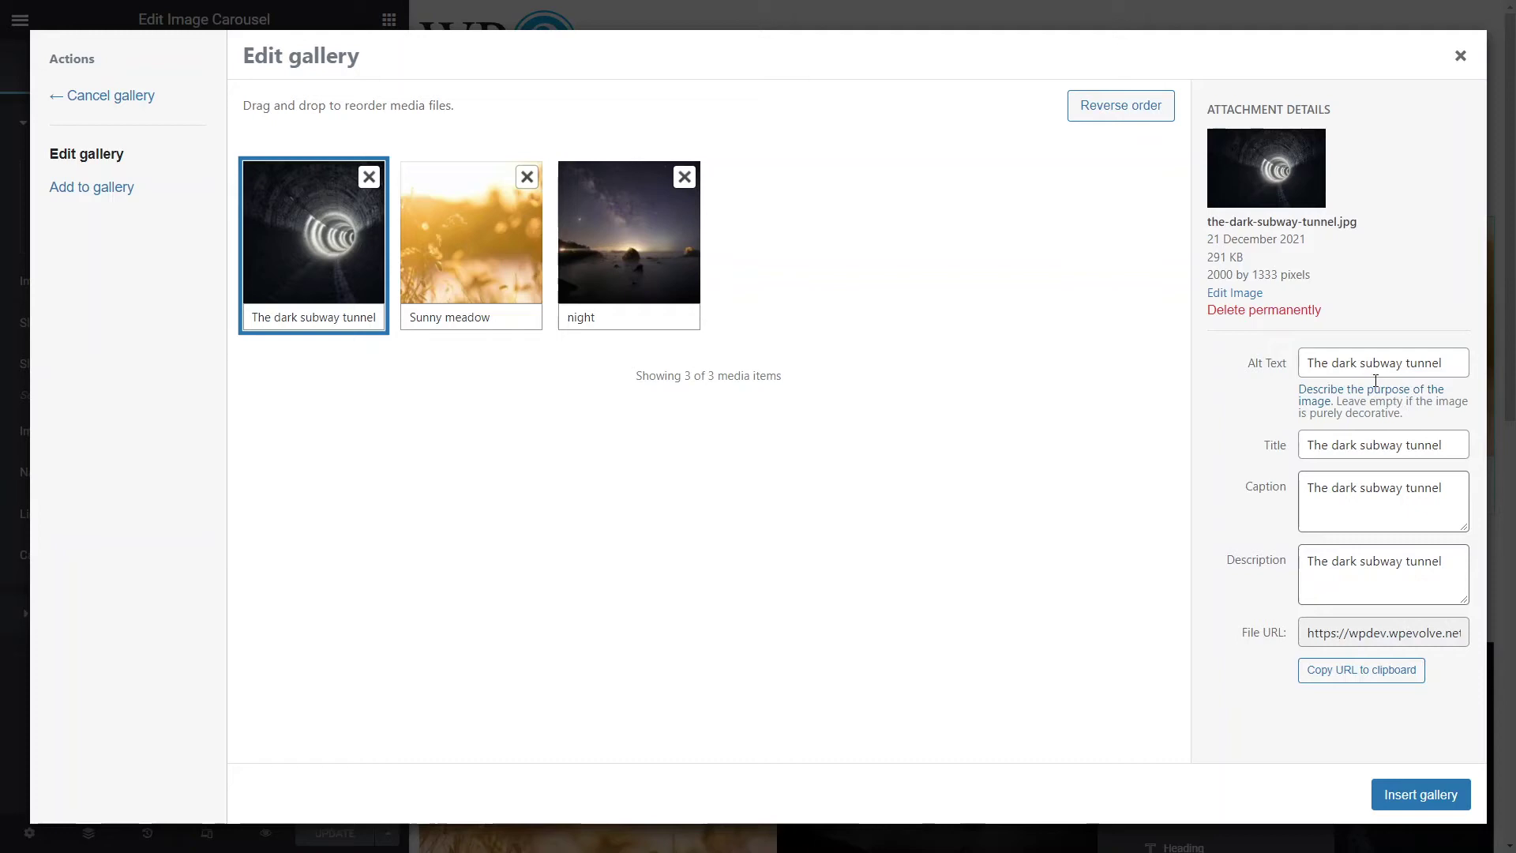
triple_click(1447, 360)
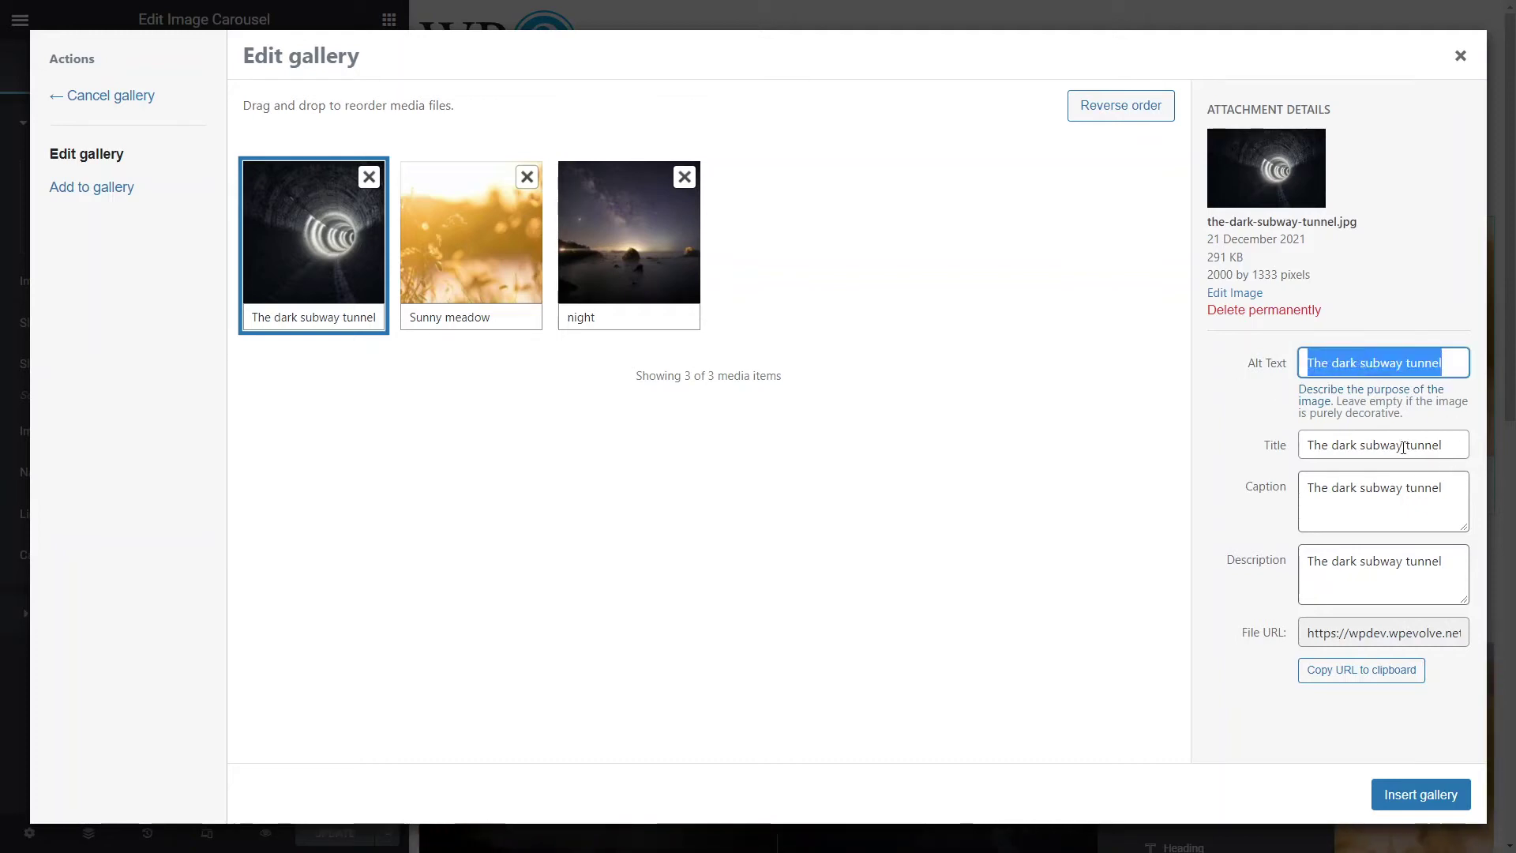
left_click_drag(1433, 442, 1286, 545)
left_click(1361, 525)
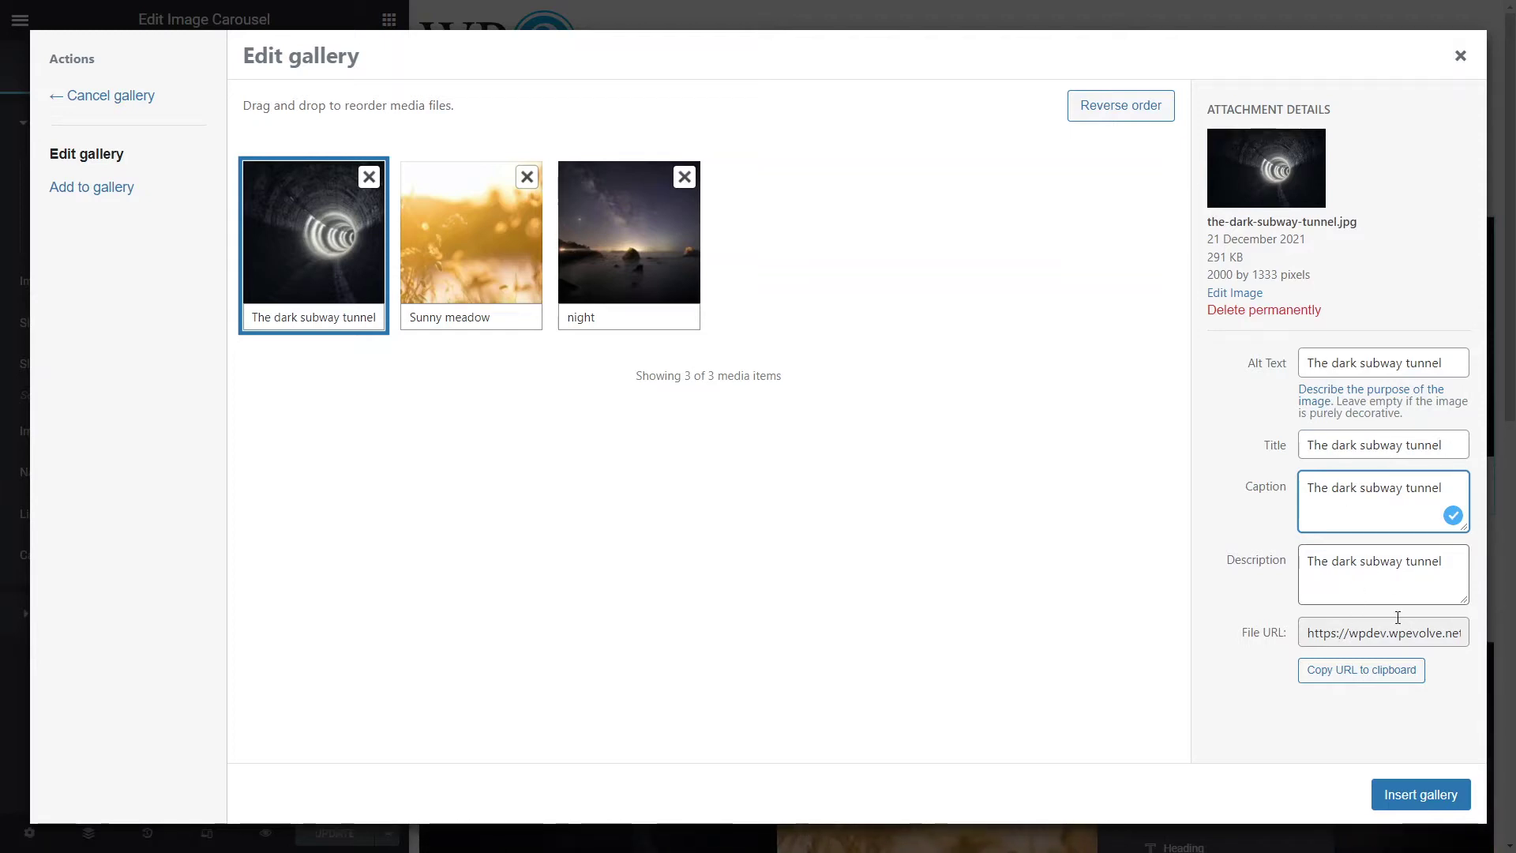
left_click(1402, 450)
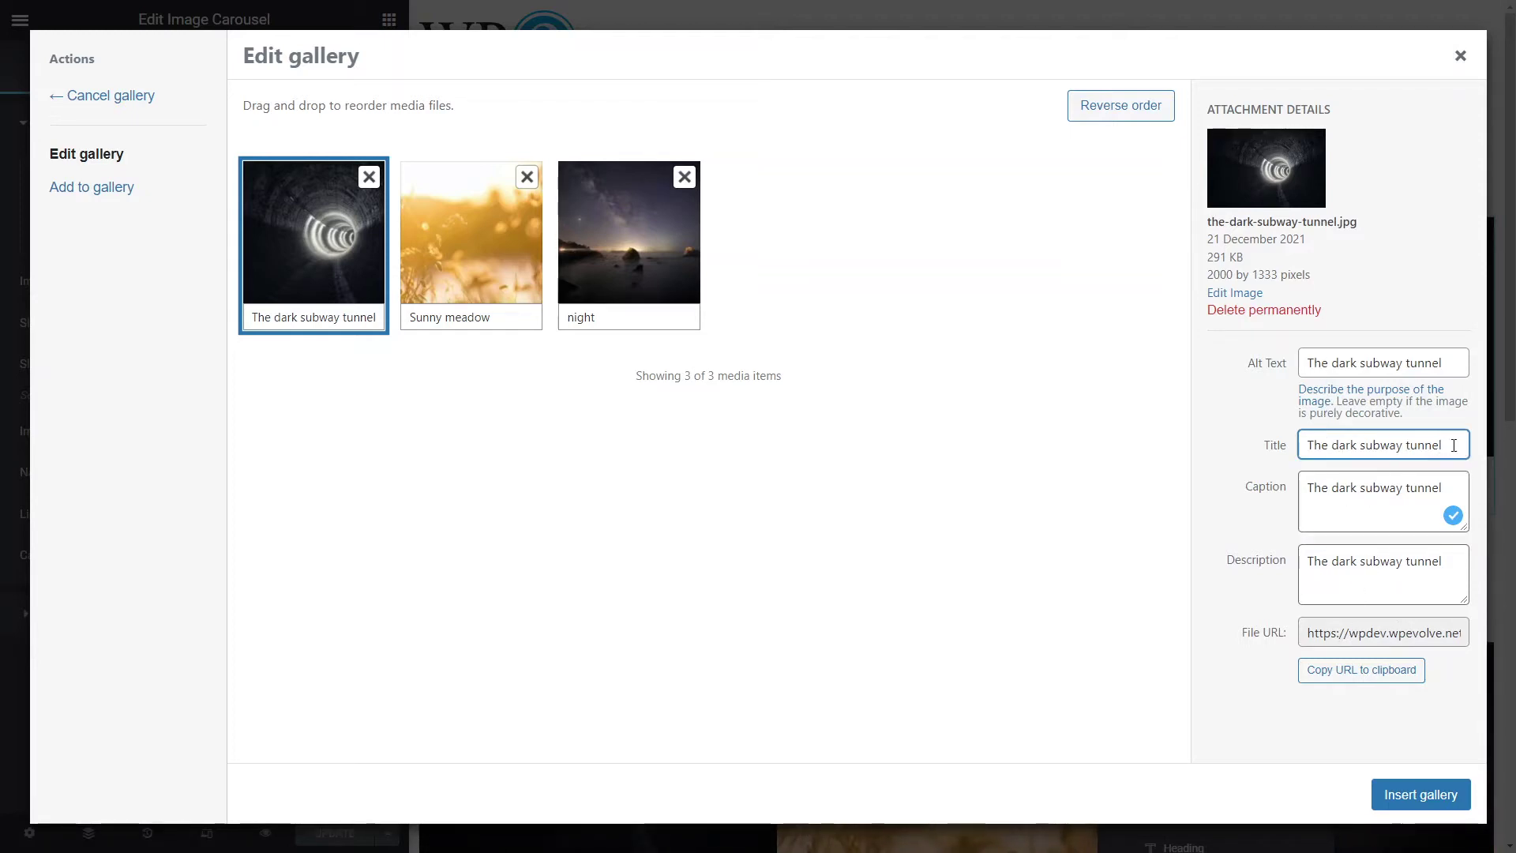
triple_click(1402, 450)
left_click(1327, 494)
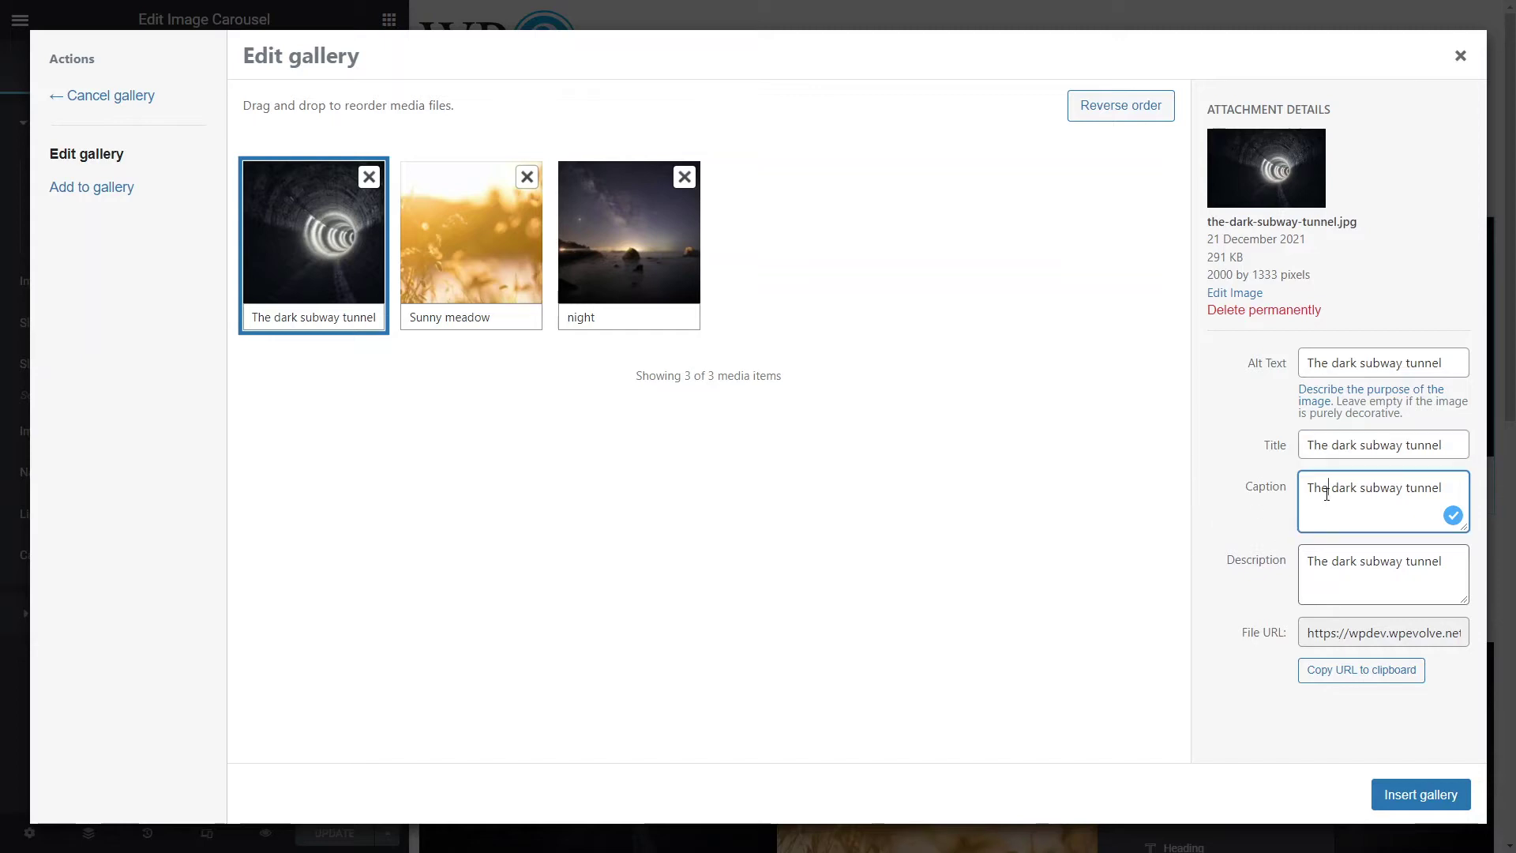
left_click(1417, 584)
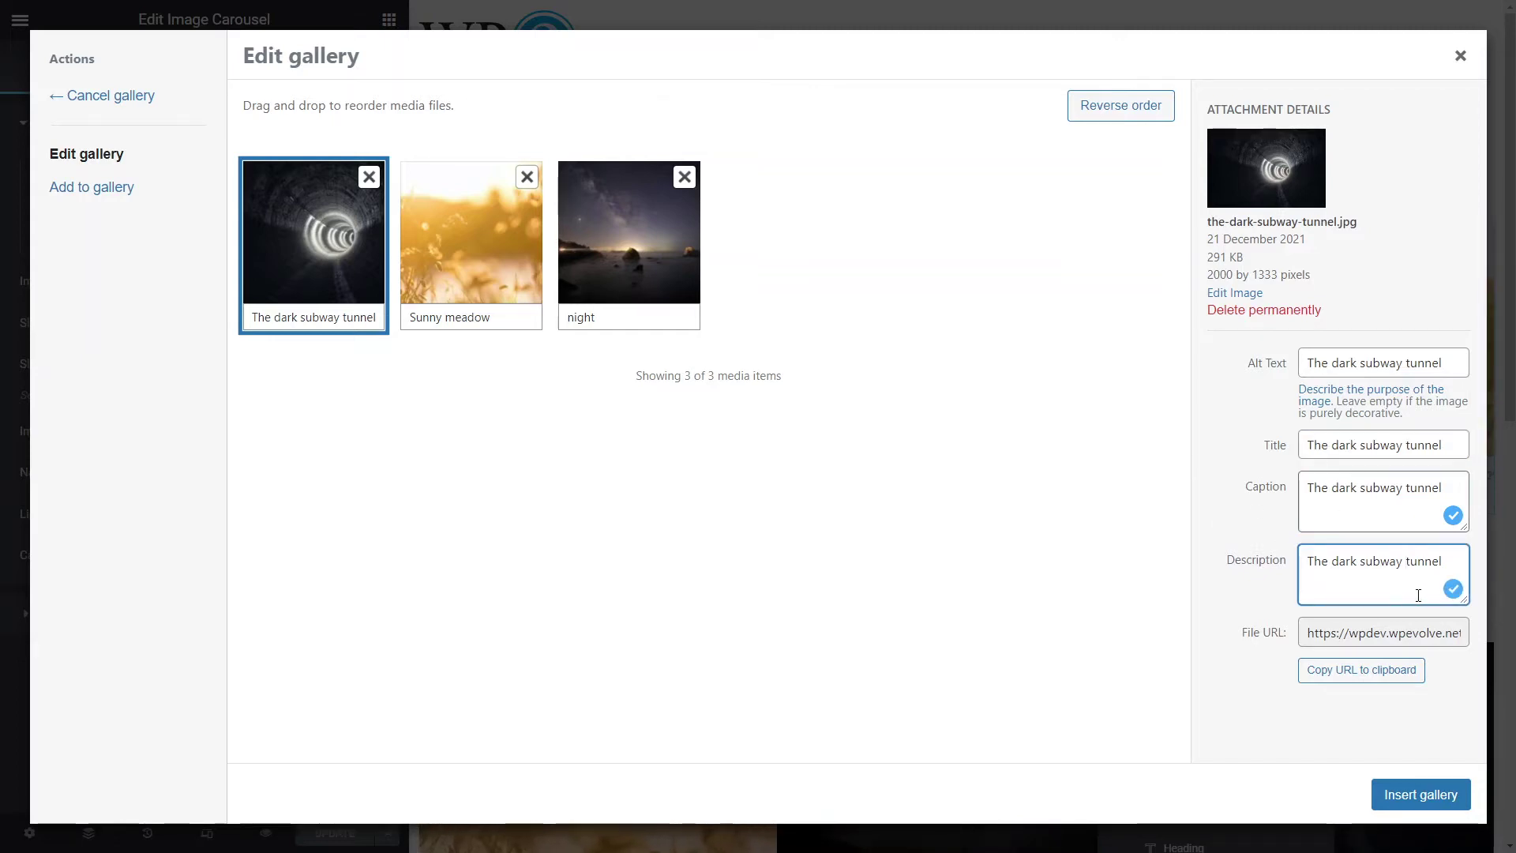
left_click(1391, 446)
left_click_drag(1461, 451, 1266, 476)
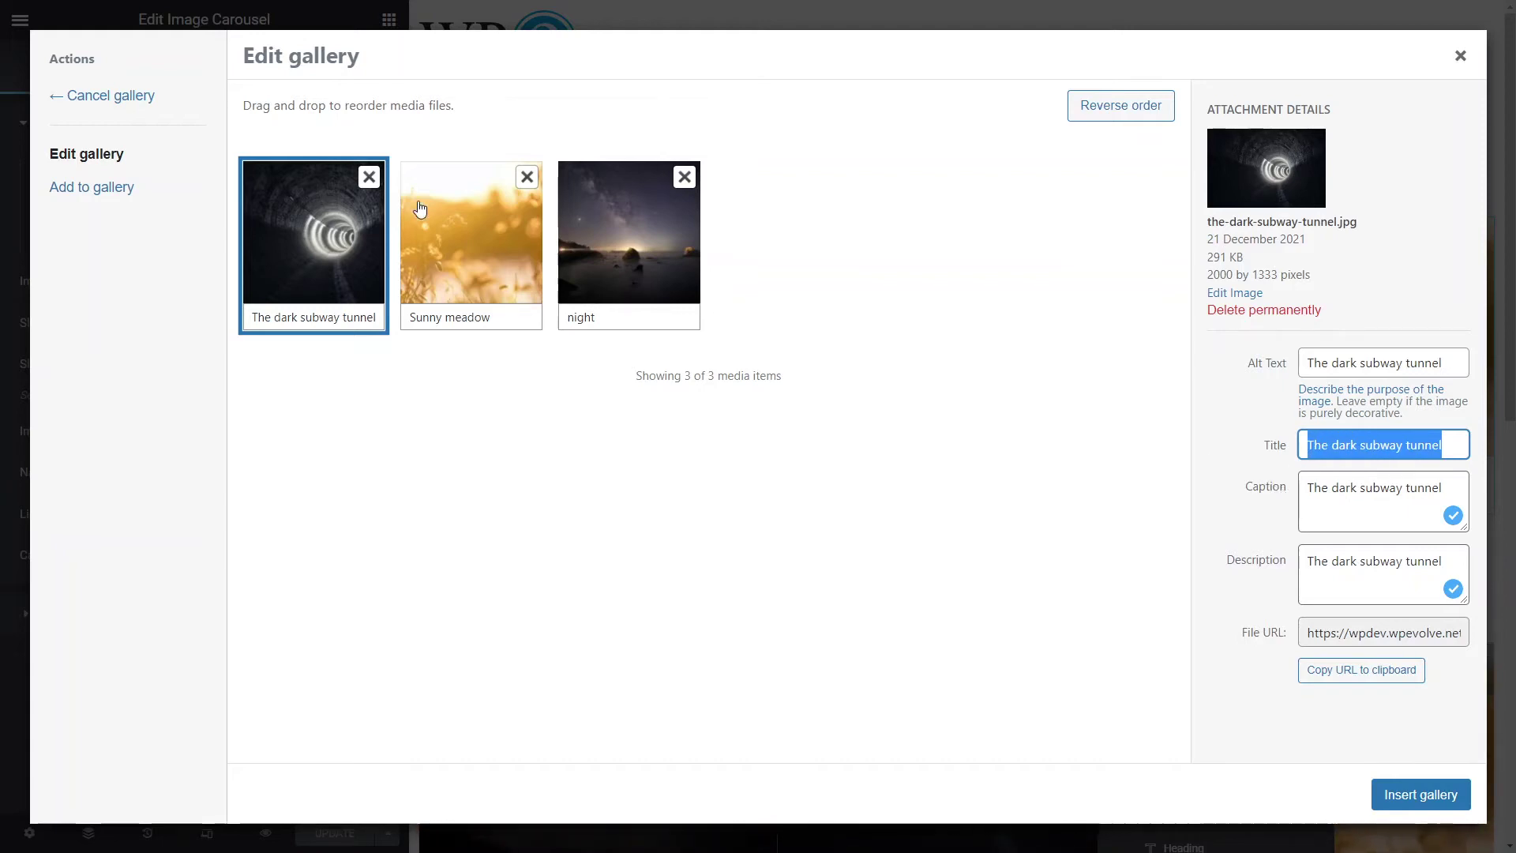
left_click(440, 241)
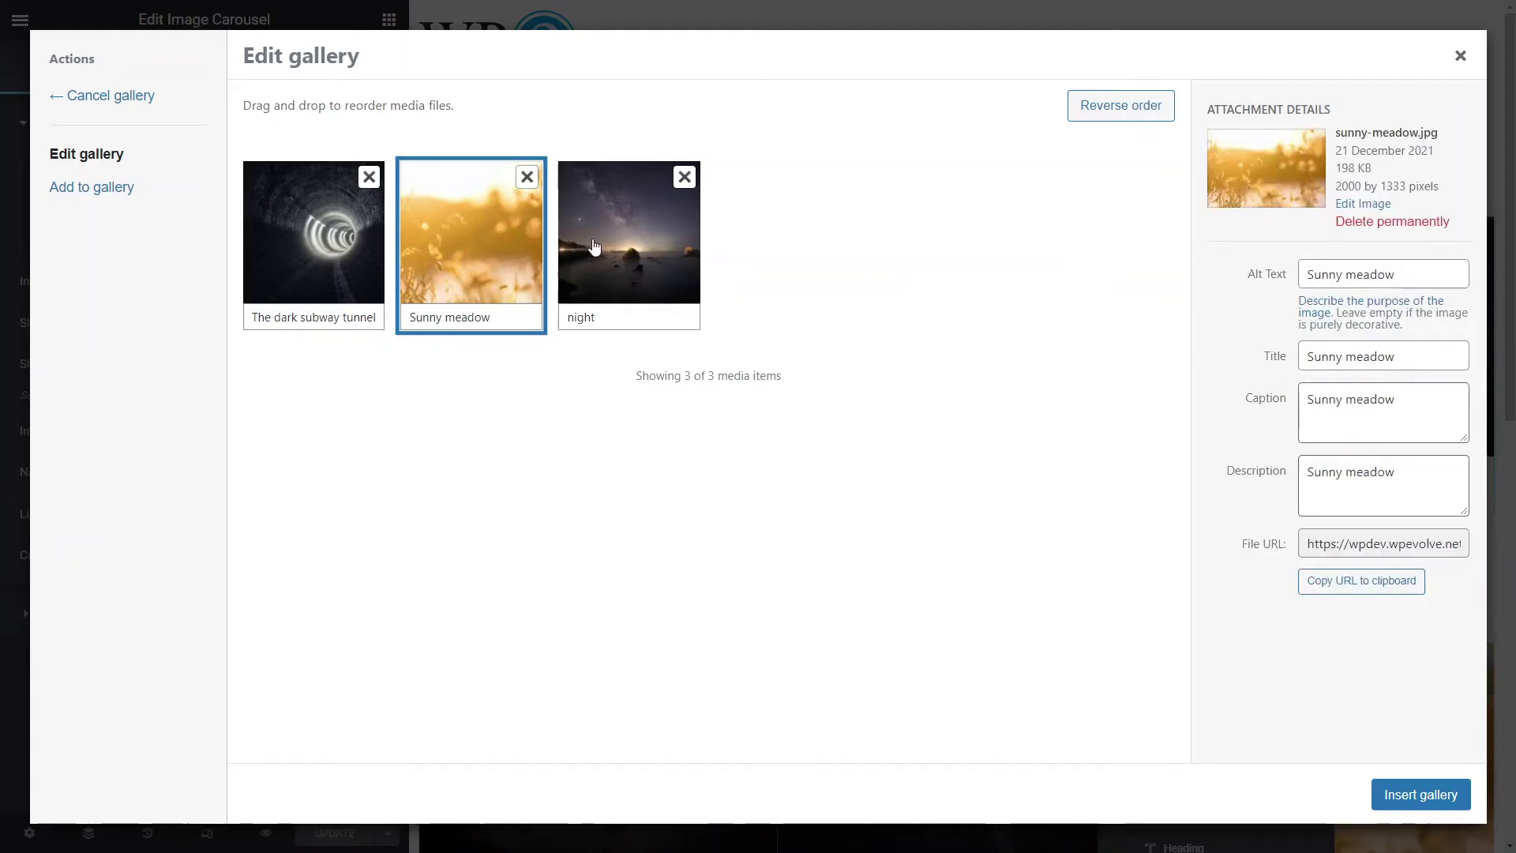
left_click(643, 250)
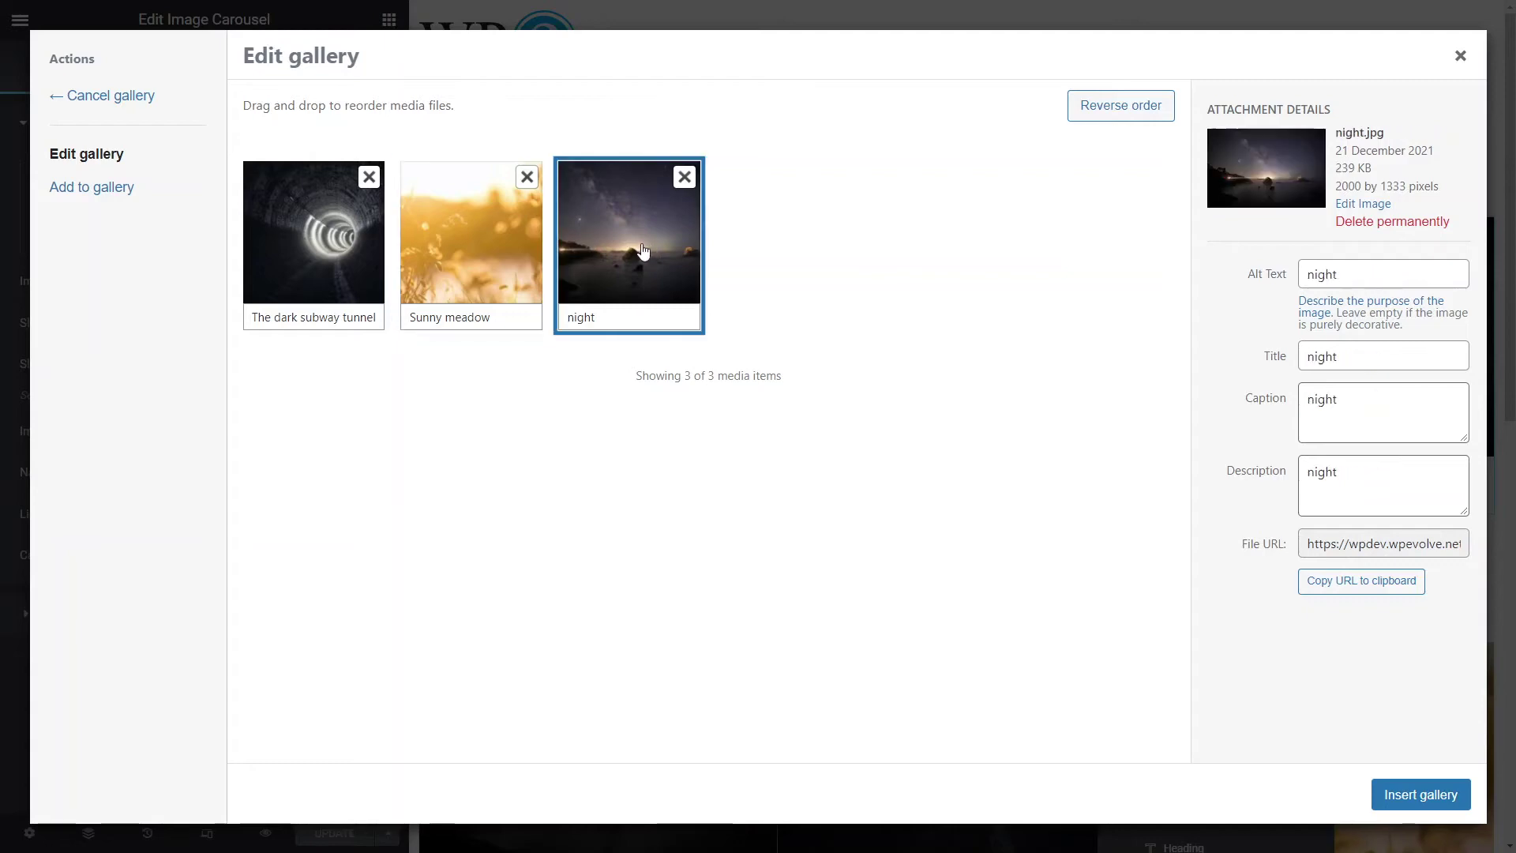
left_click(1460, 56)
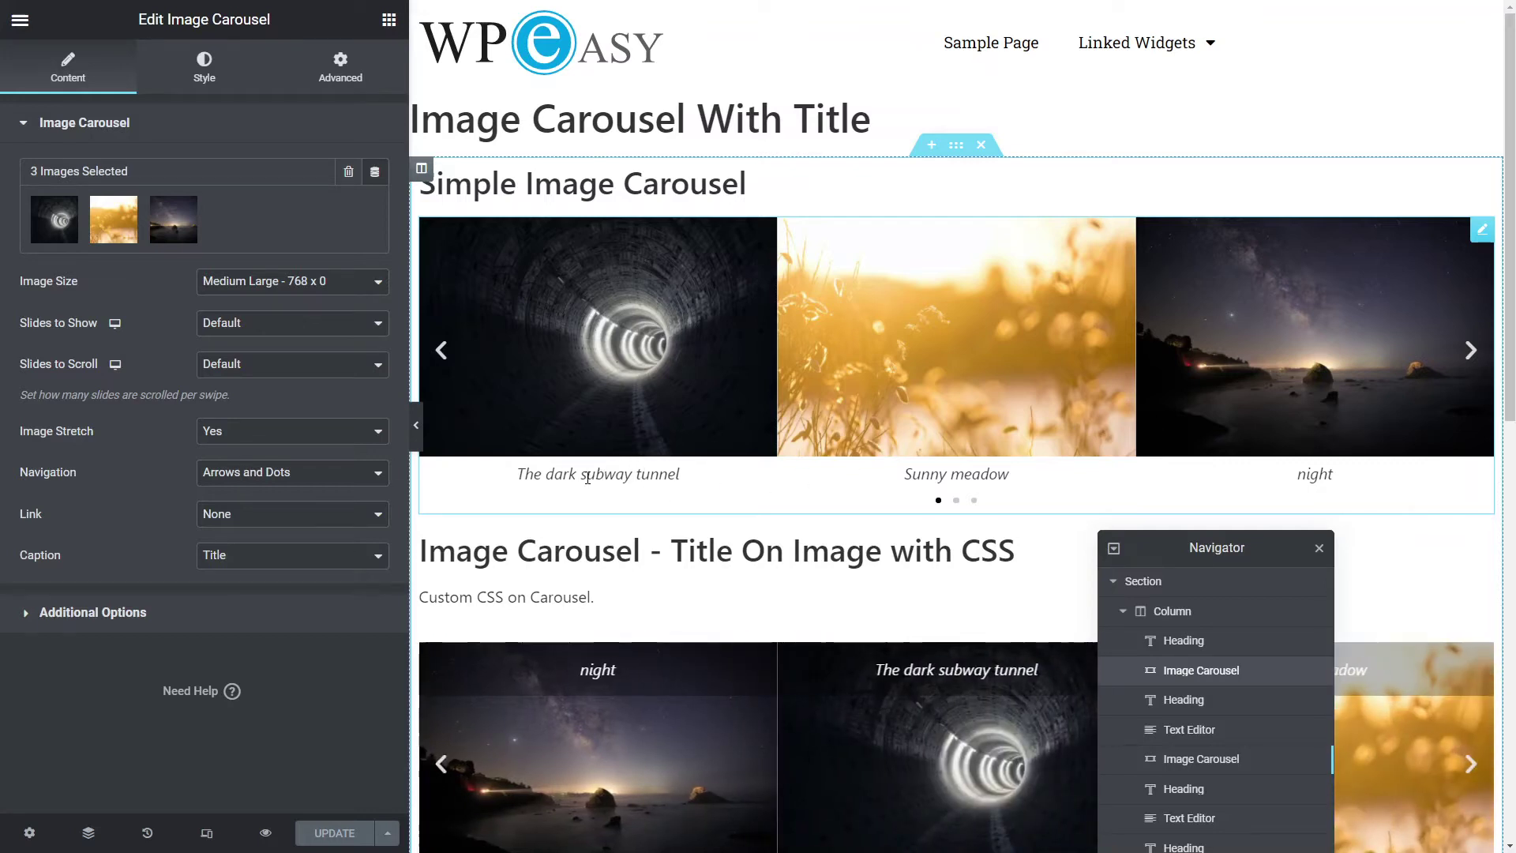
Advance the simple carousel two slides, move the Navigator aside and scroll down the page.
left_click(1470, 351)
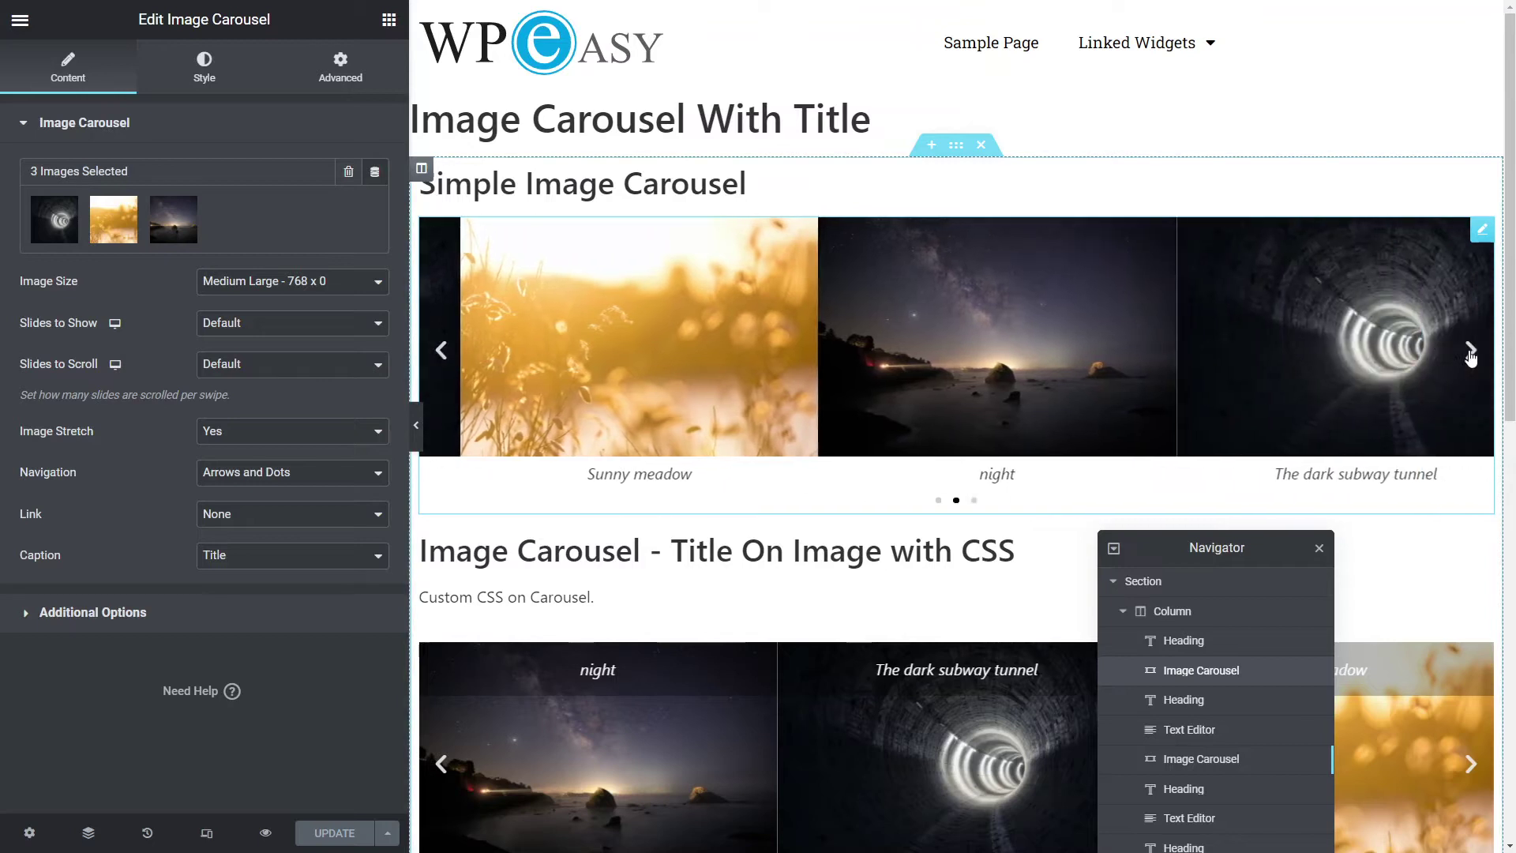
left_click(1469, 352)
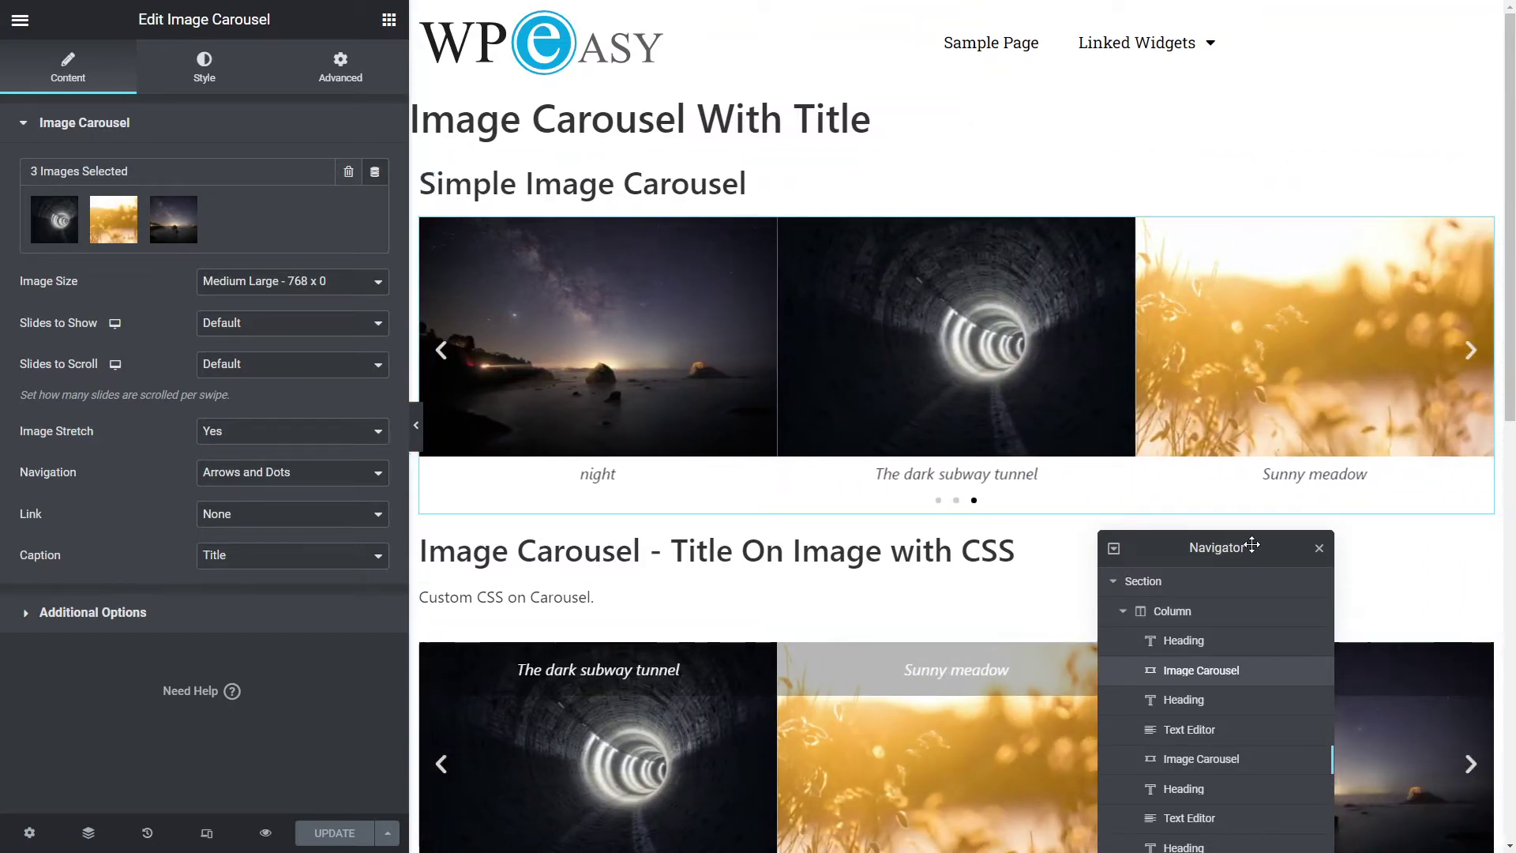
left_click_drag(1249, 535, 1389, 577)
scroll(1391, 565, "down", 4)
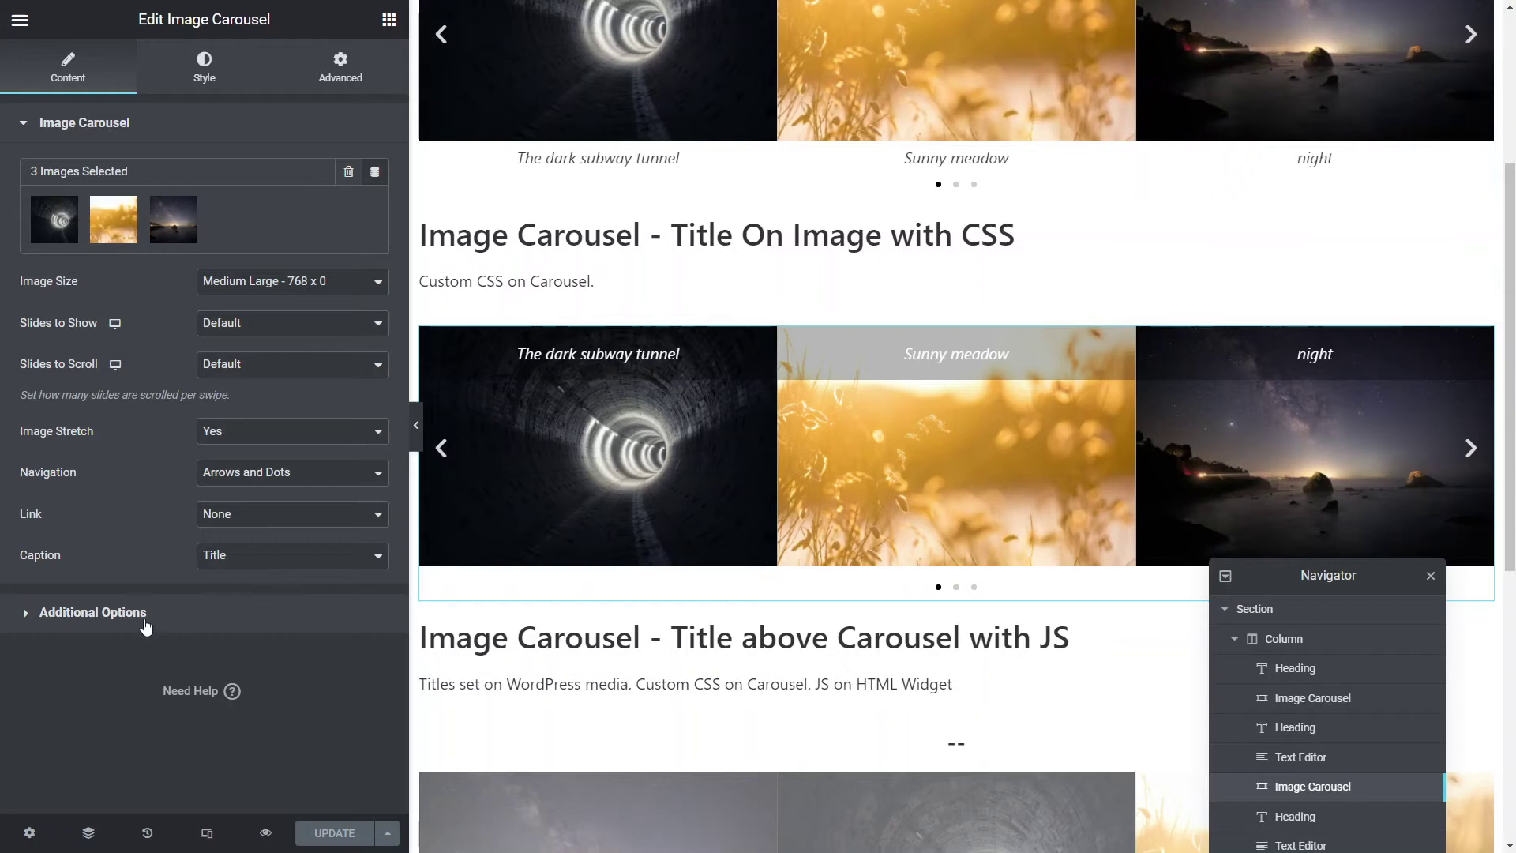
Expand and collapse the autoplay options, then reopen the CSS carousel's image settings.
left_click(145, 622)
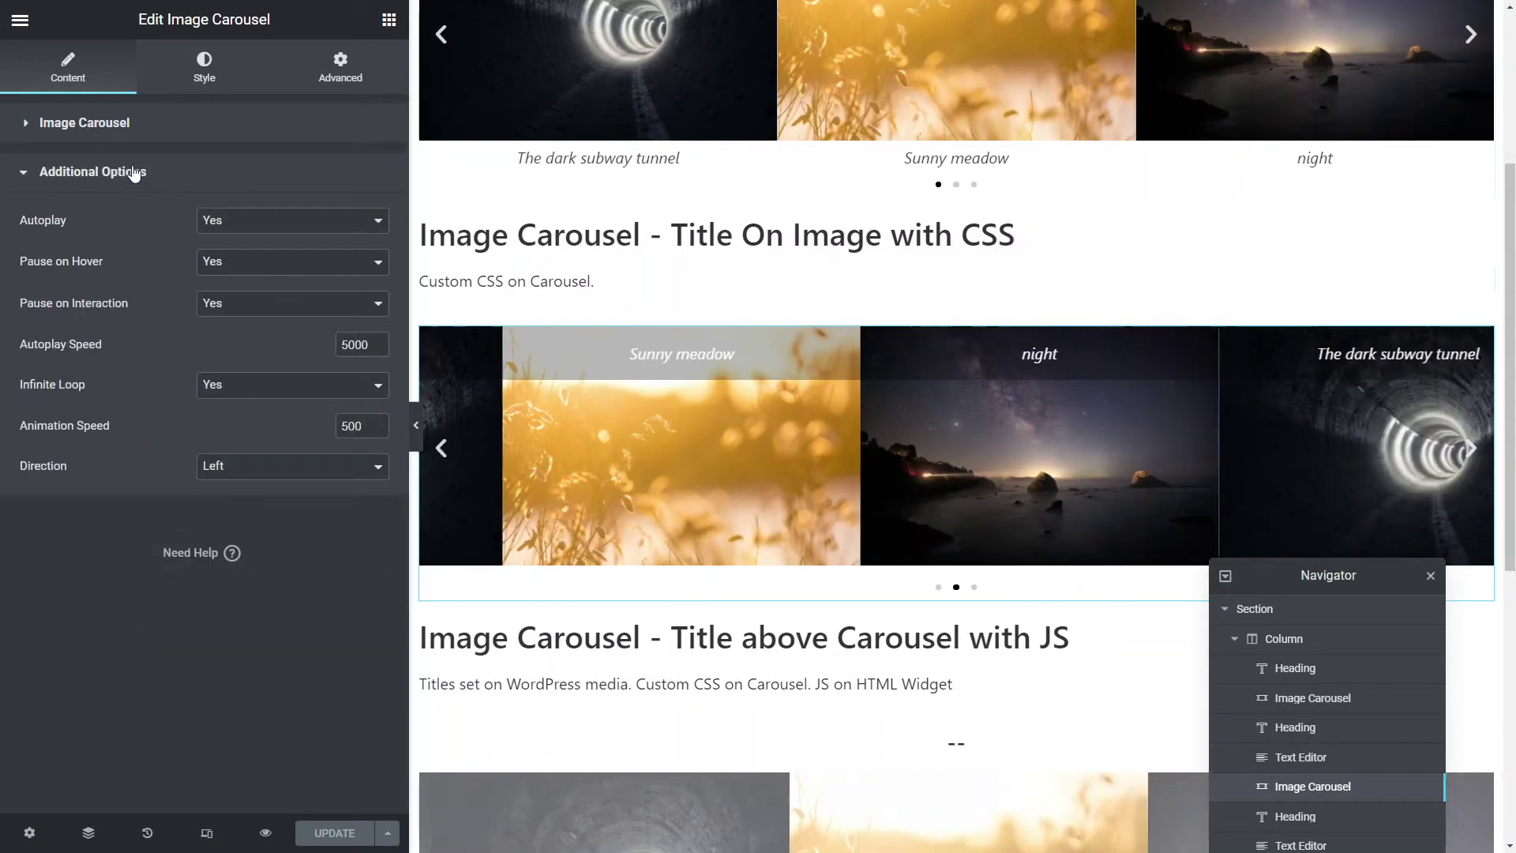
left_click(135, 171)
left_click(118, 120)
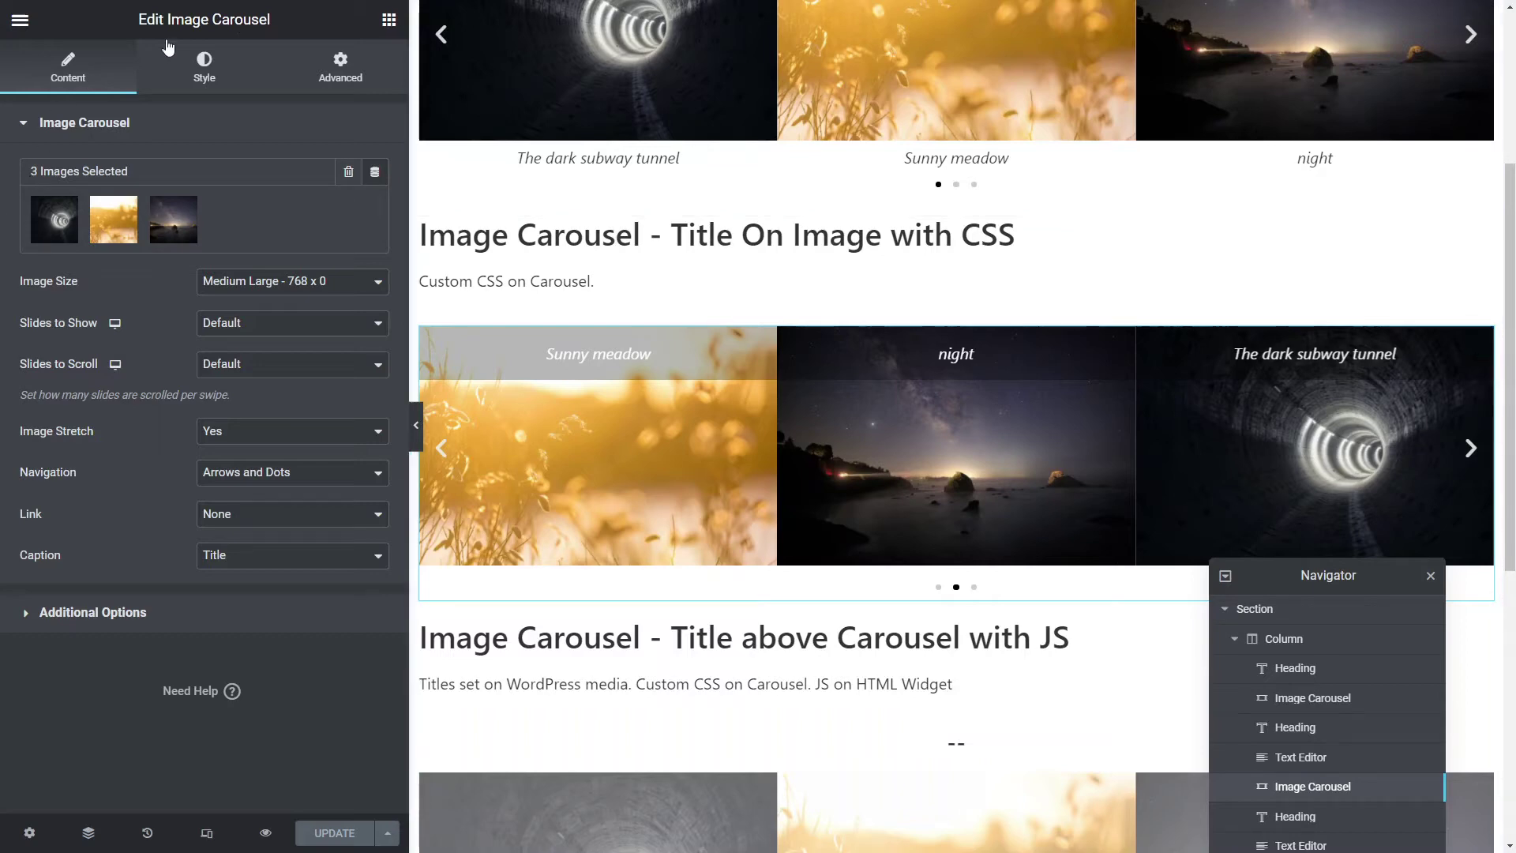
Expand the CSS carousel's Custom CSS under Advanced and point out the z-index and figcaption rules.
left_click(345, 71)
scroll(158, 675, "down", 3)
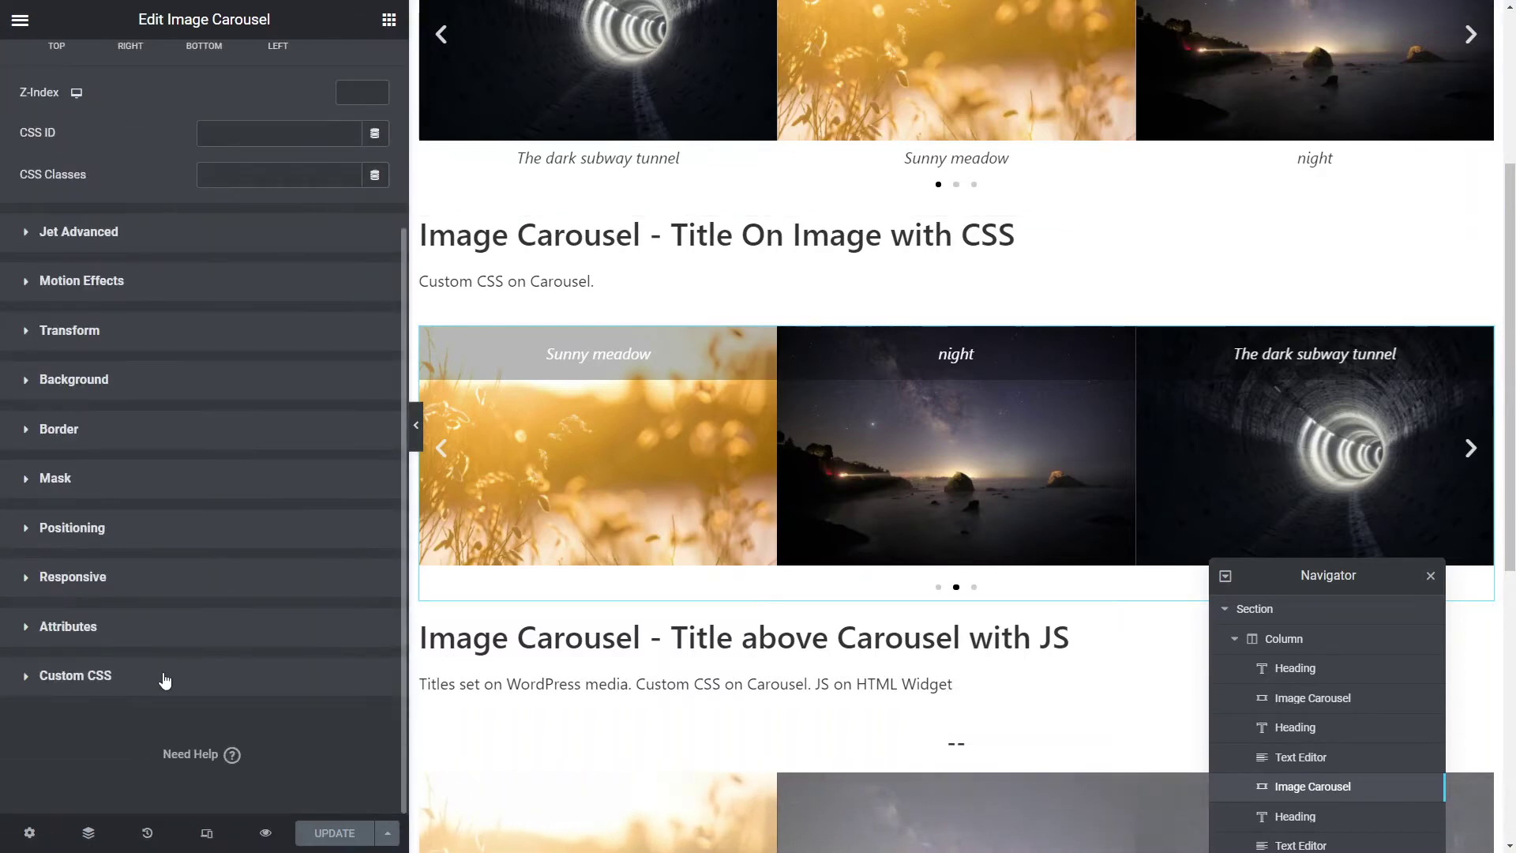
left_click(162, 672)
scroll(166, 669, "down", 4)
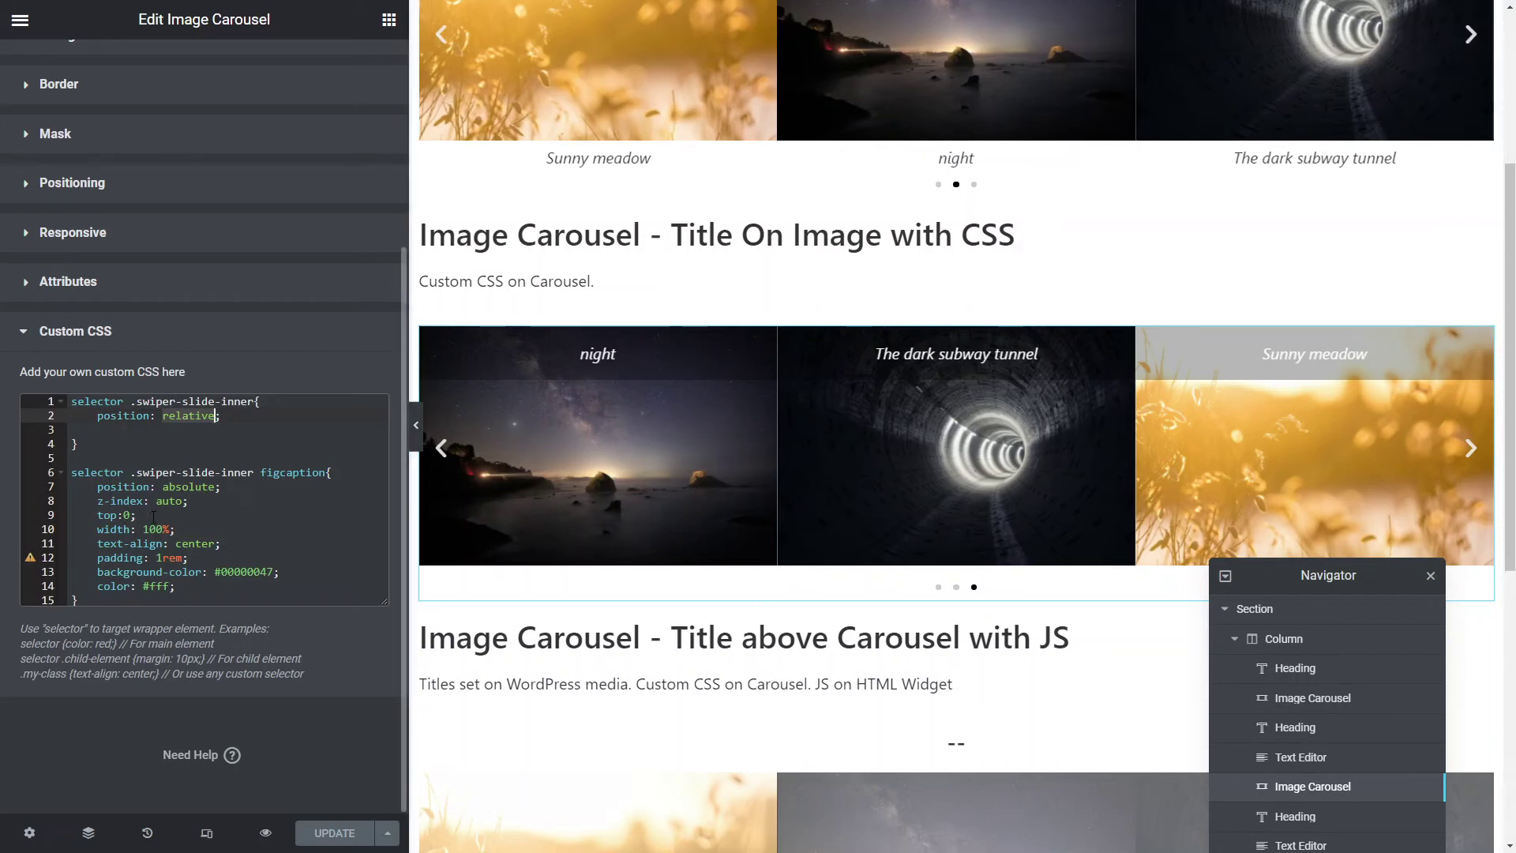
left_click(204, 506)
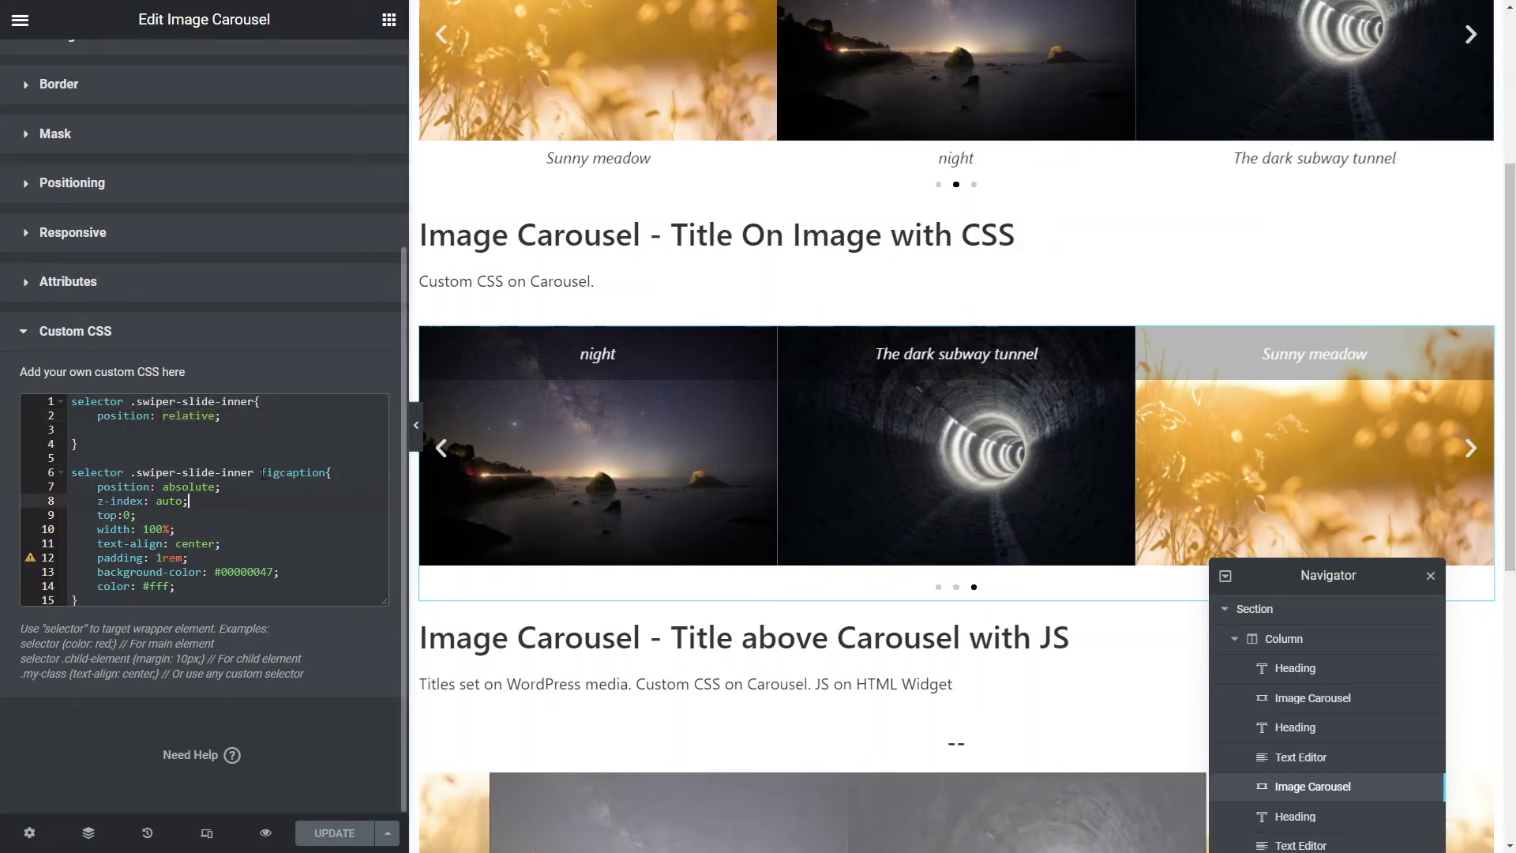
left_click(144, 472)
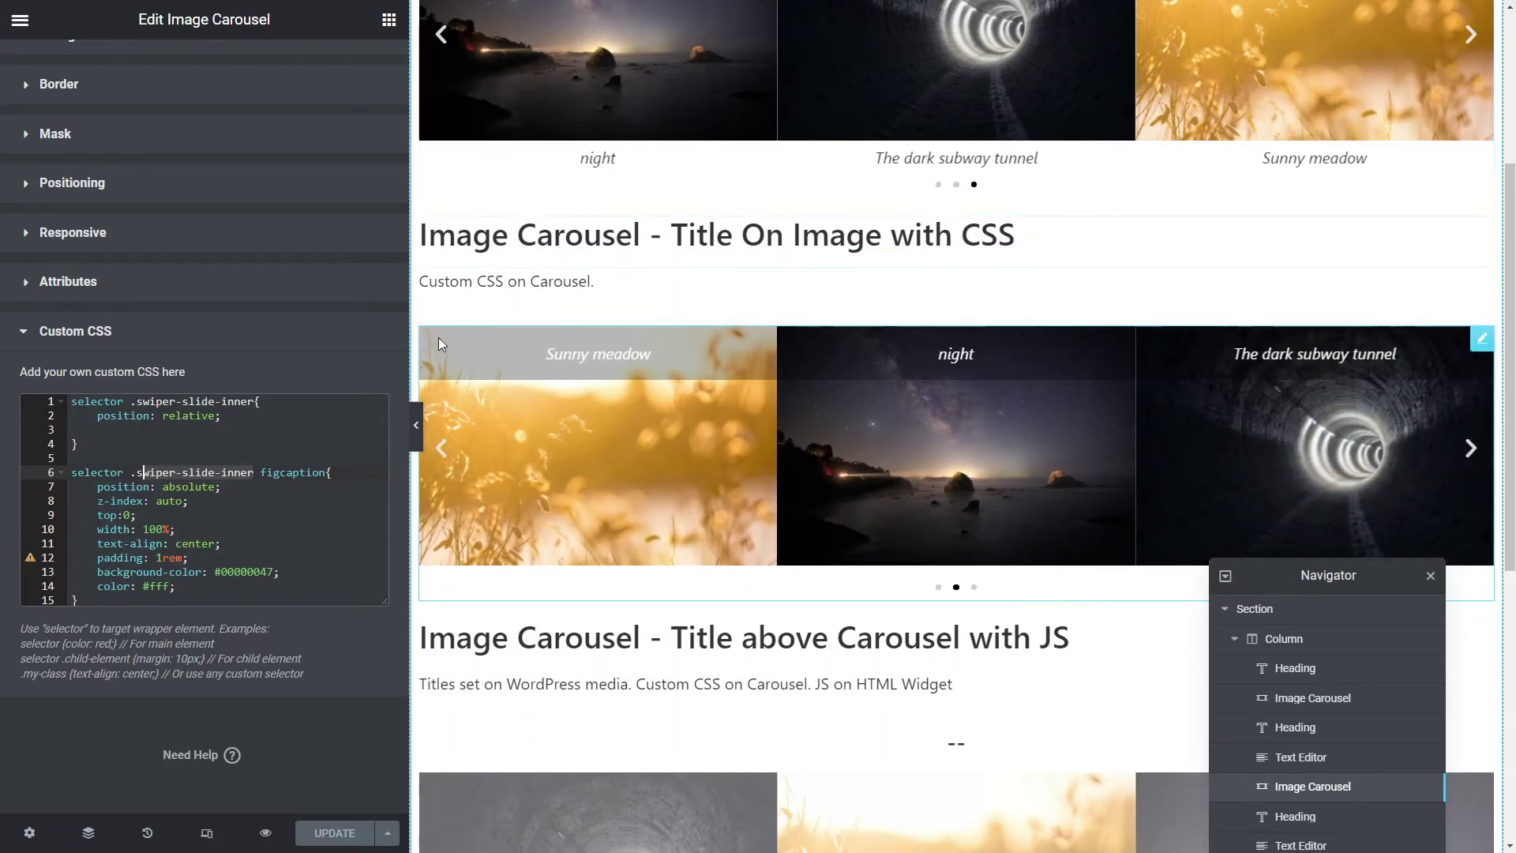
left_click(288, 472)
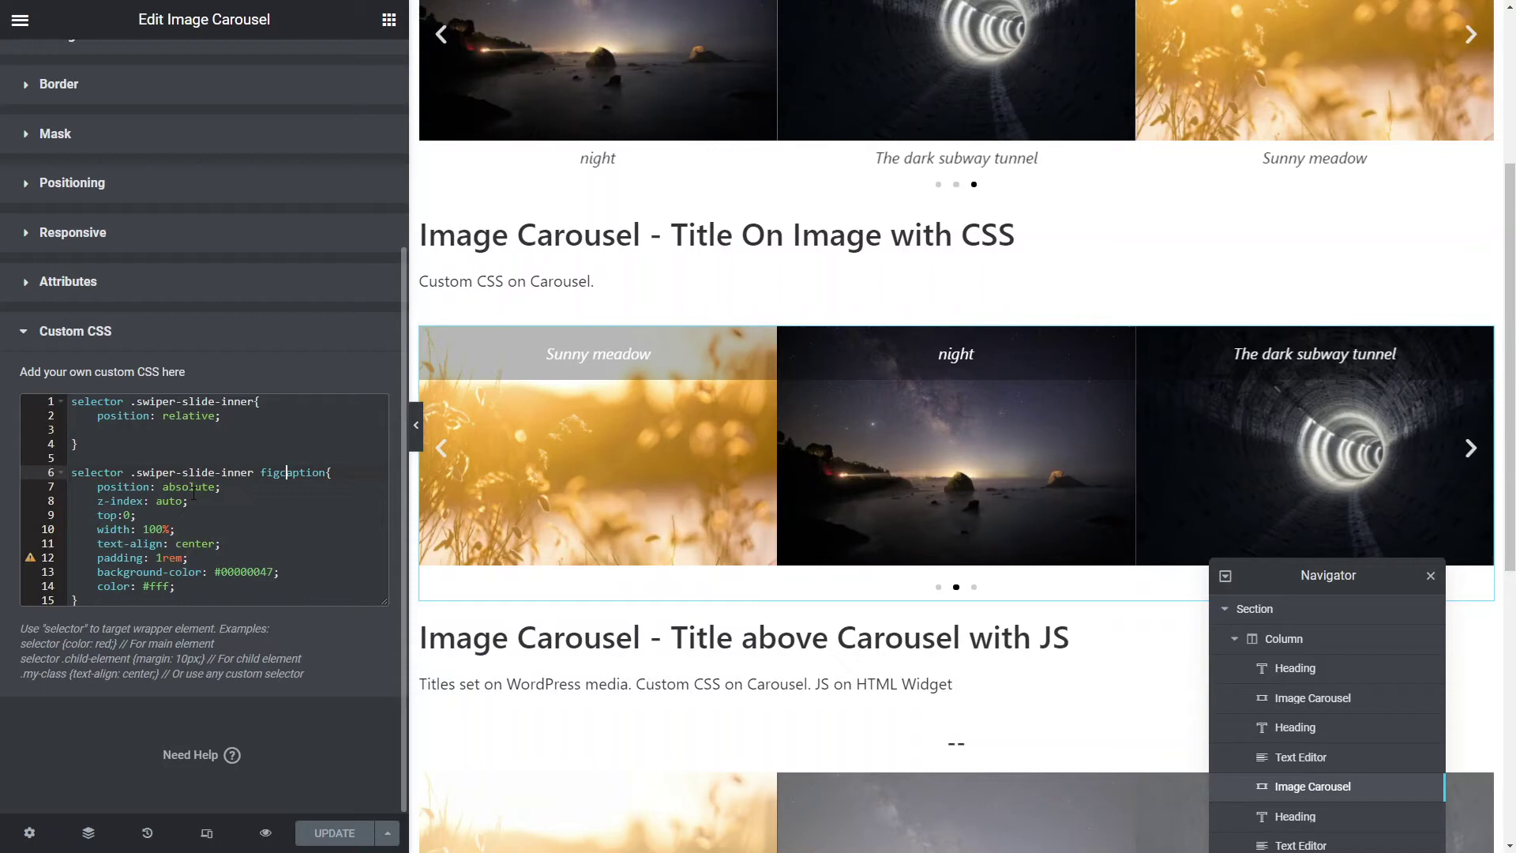
left_click(189, 488)
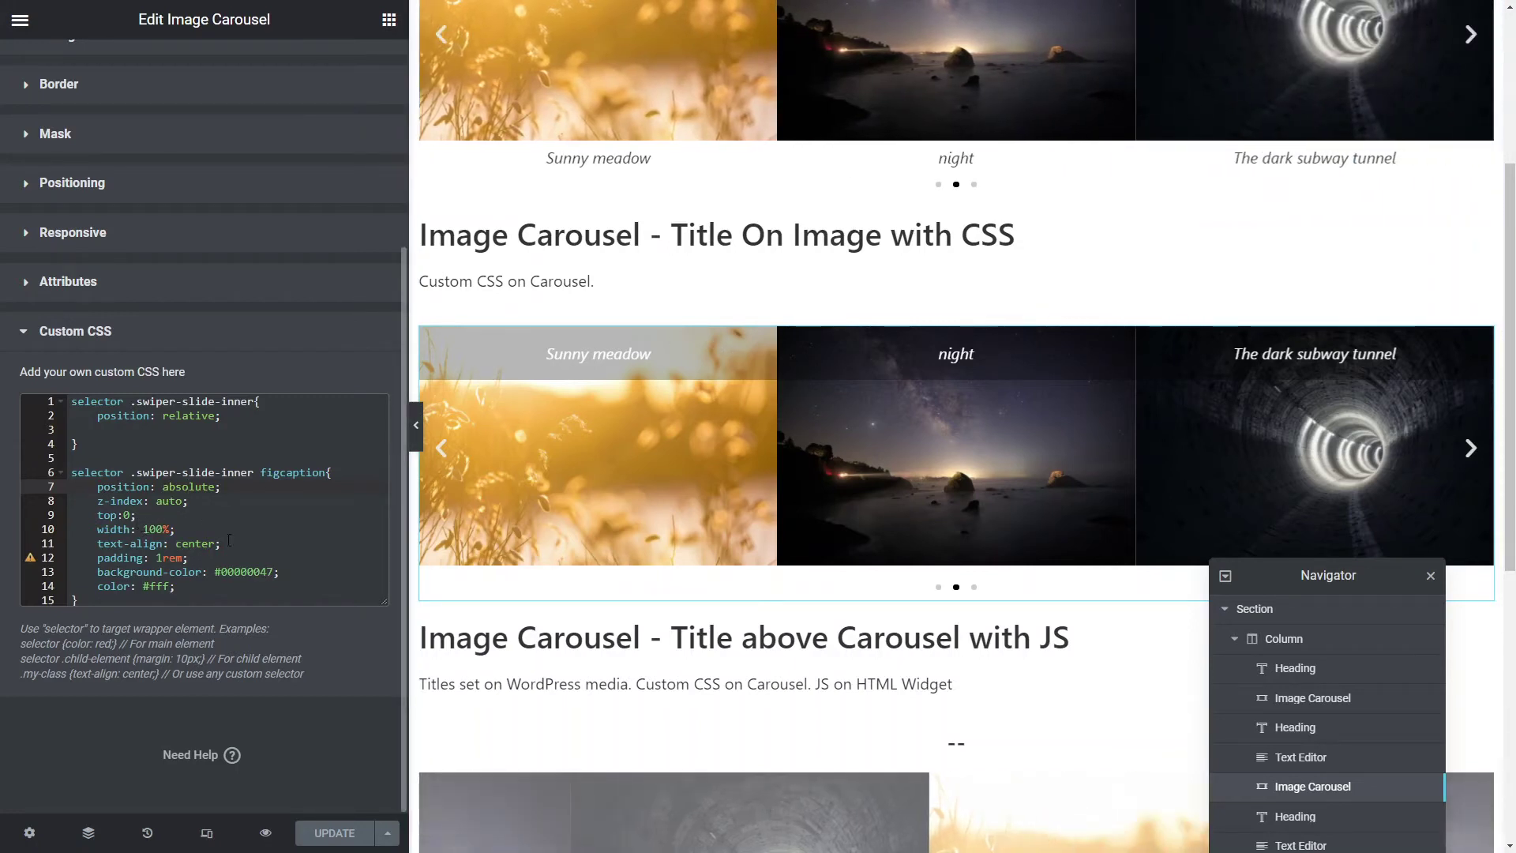
left_click(175, 543)
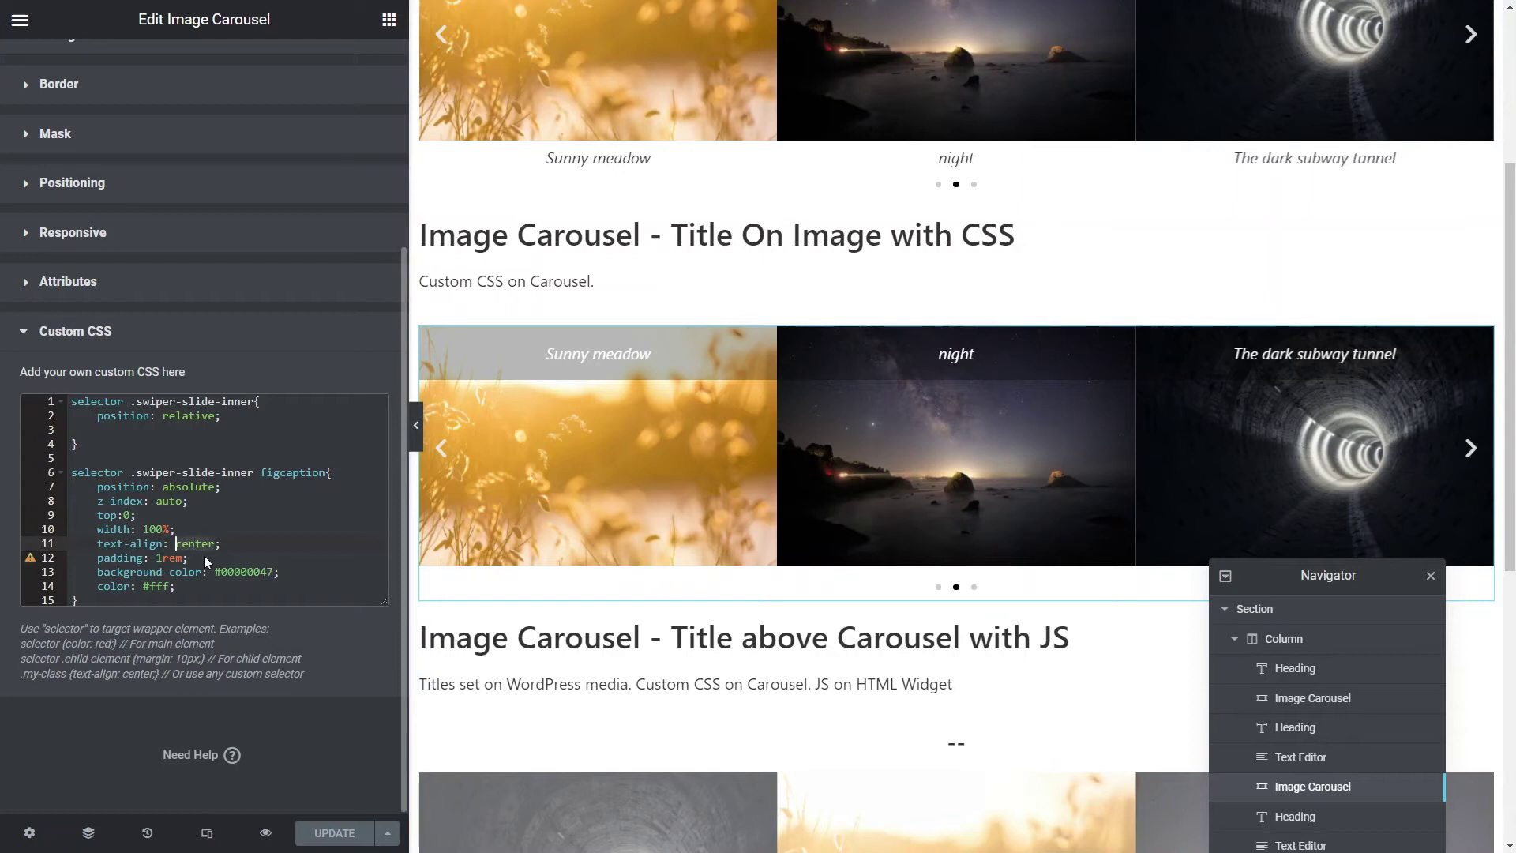
left_click(248, 572)
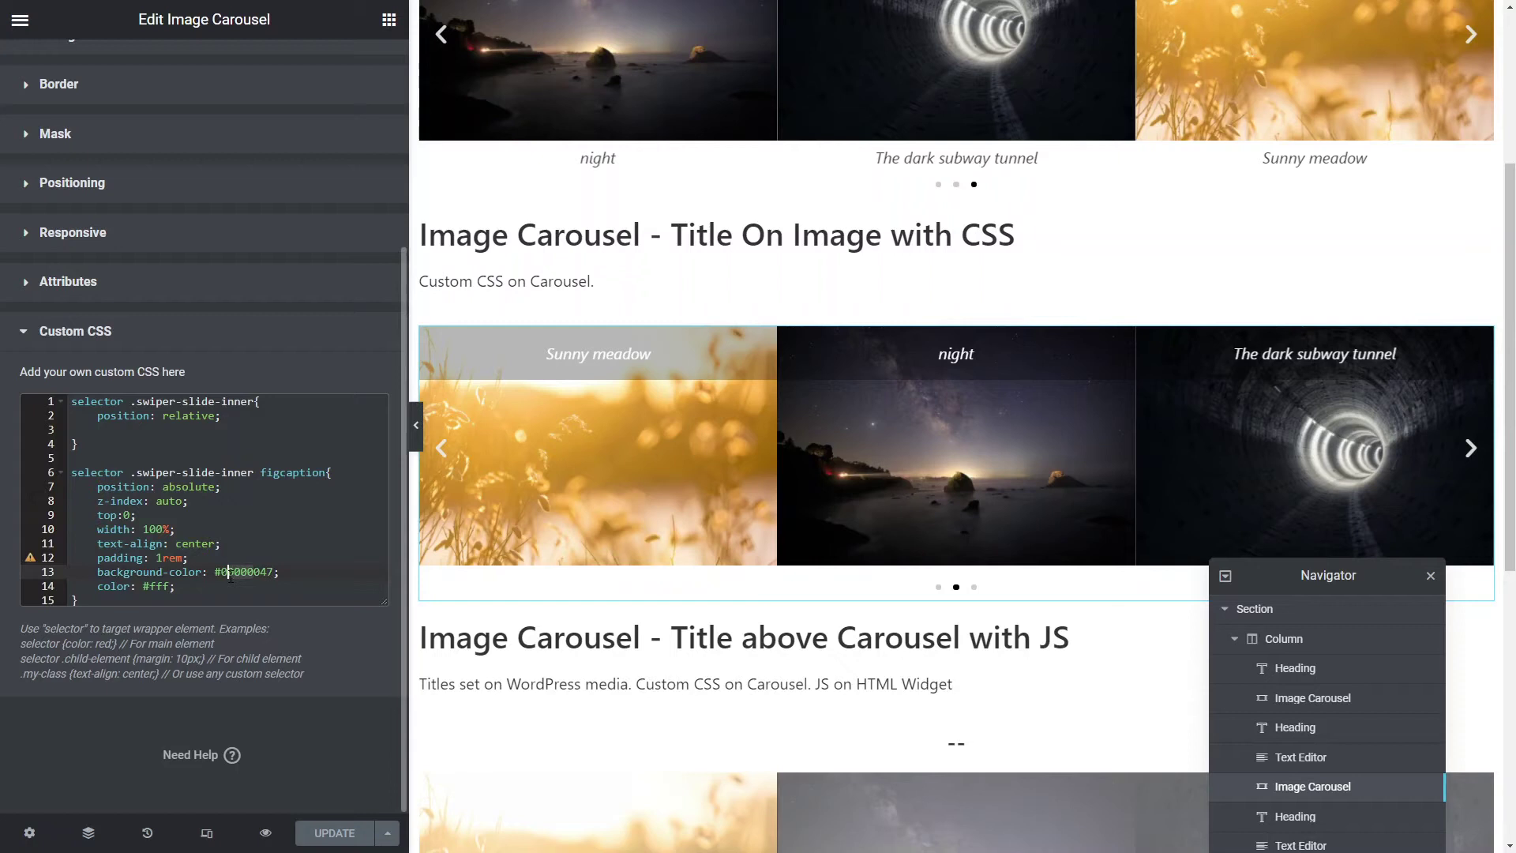
left_click(271, 577)
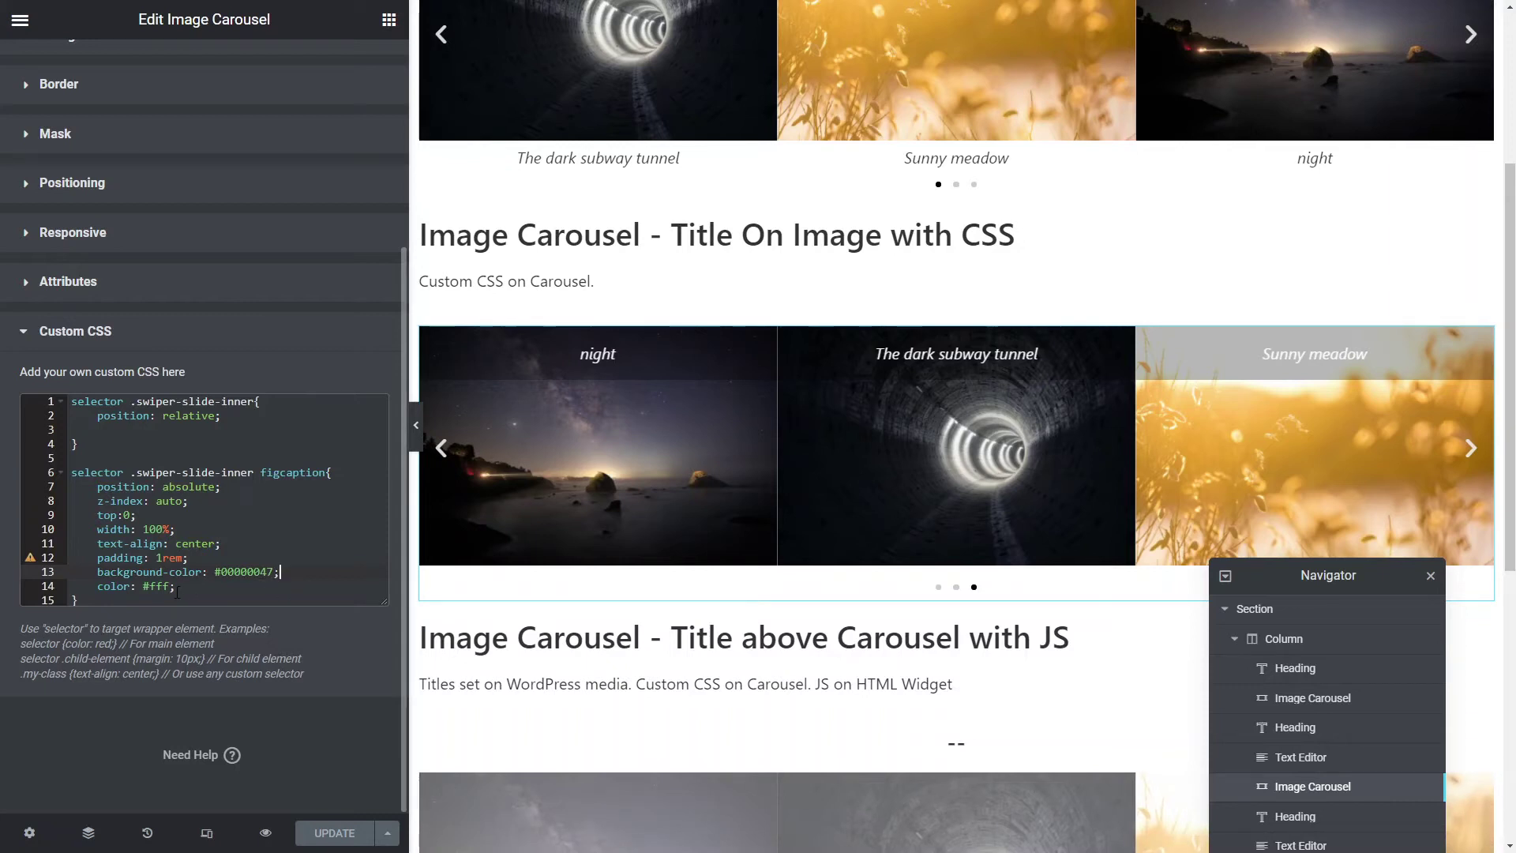
left_click(147, 586)
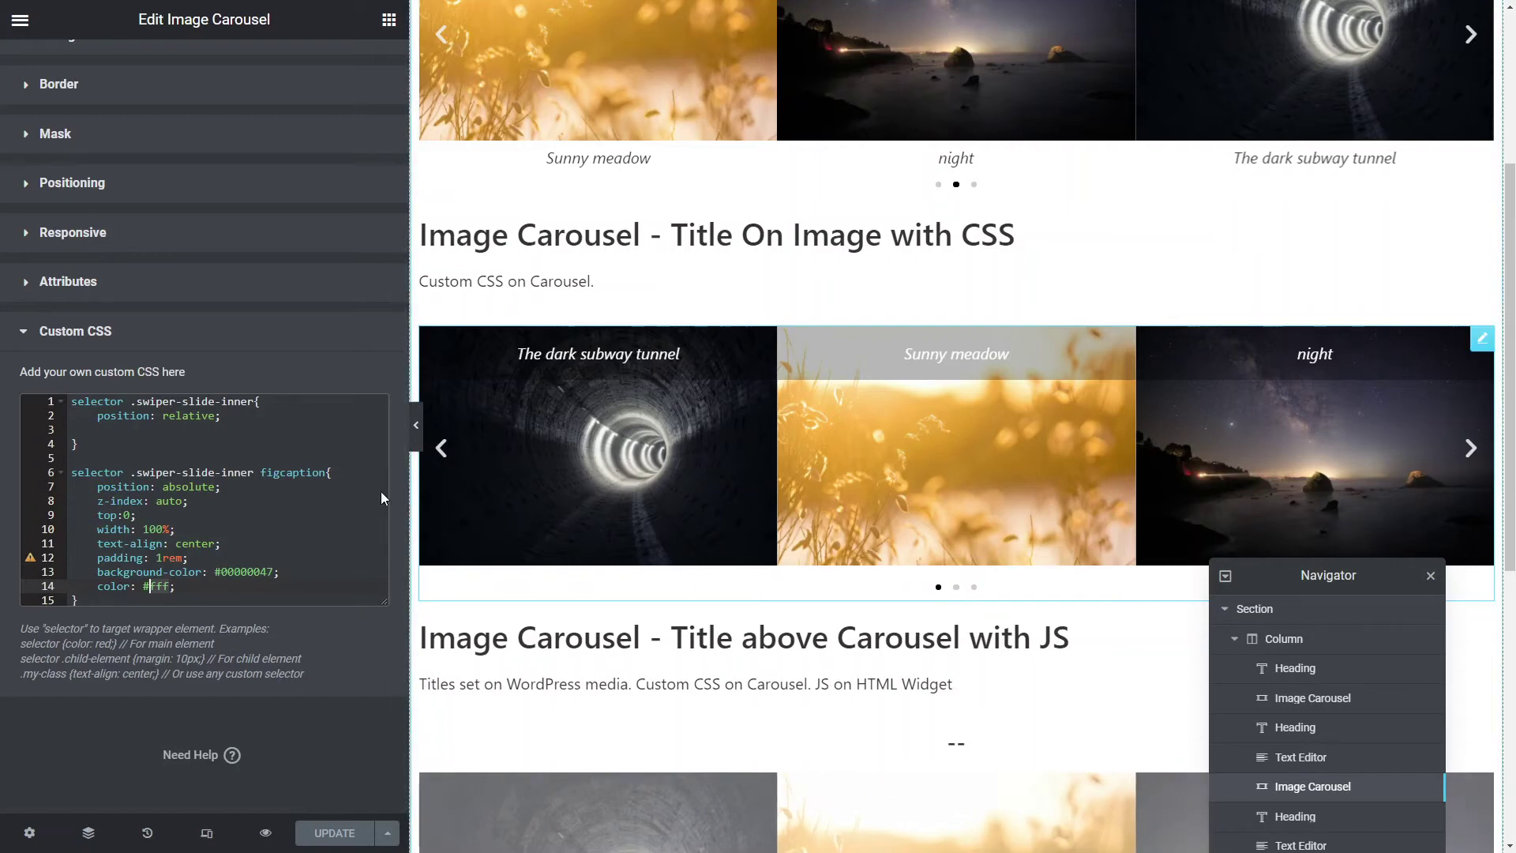
scroll(224, 502, "up", 3)
scroll(223, 501, "down", 3)
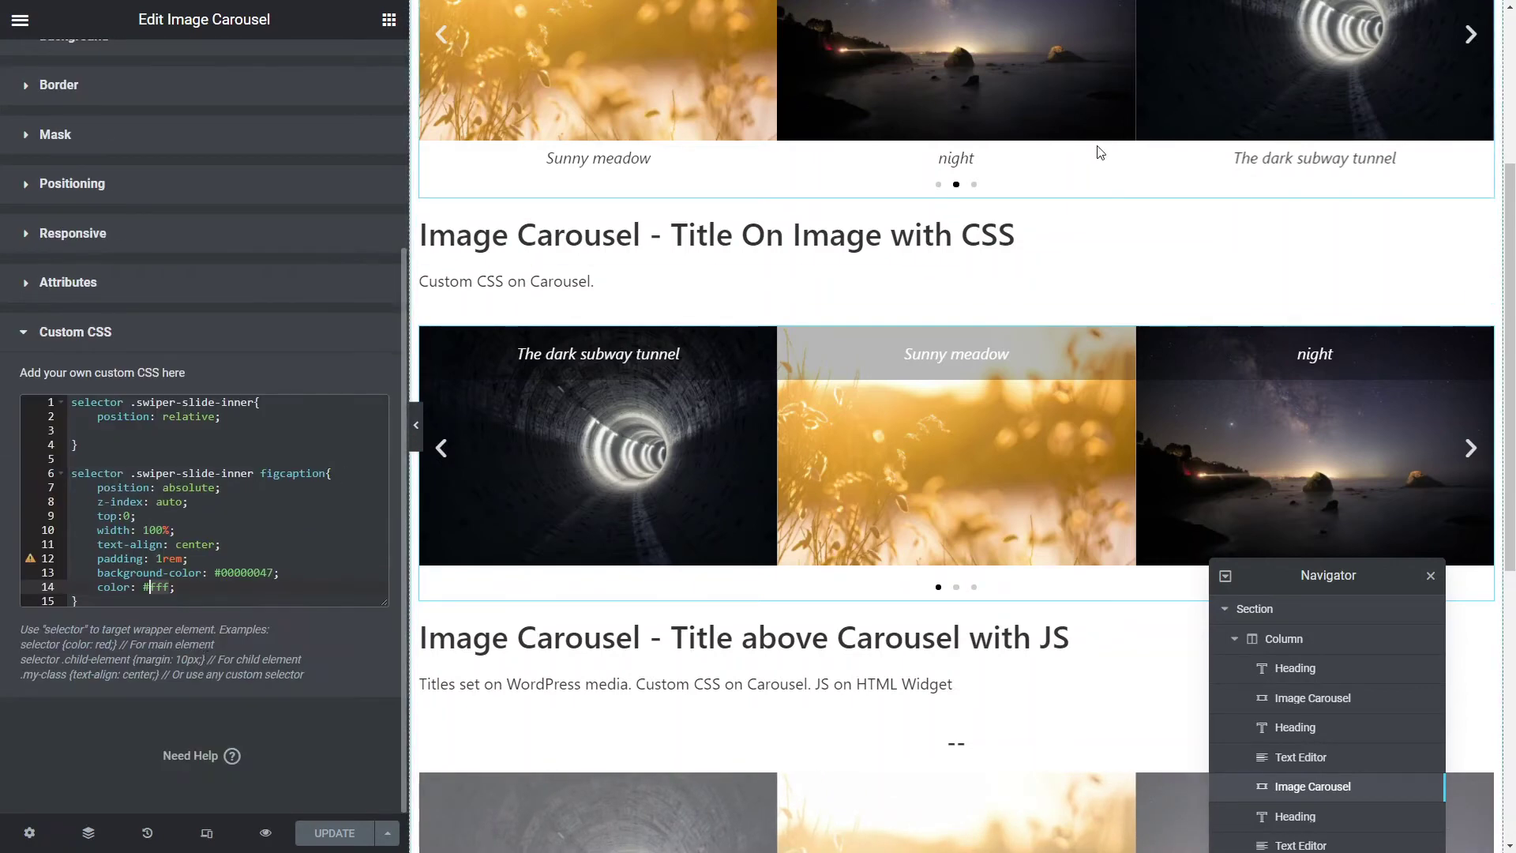
scroll(1079, 175, "up", 4)
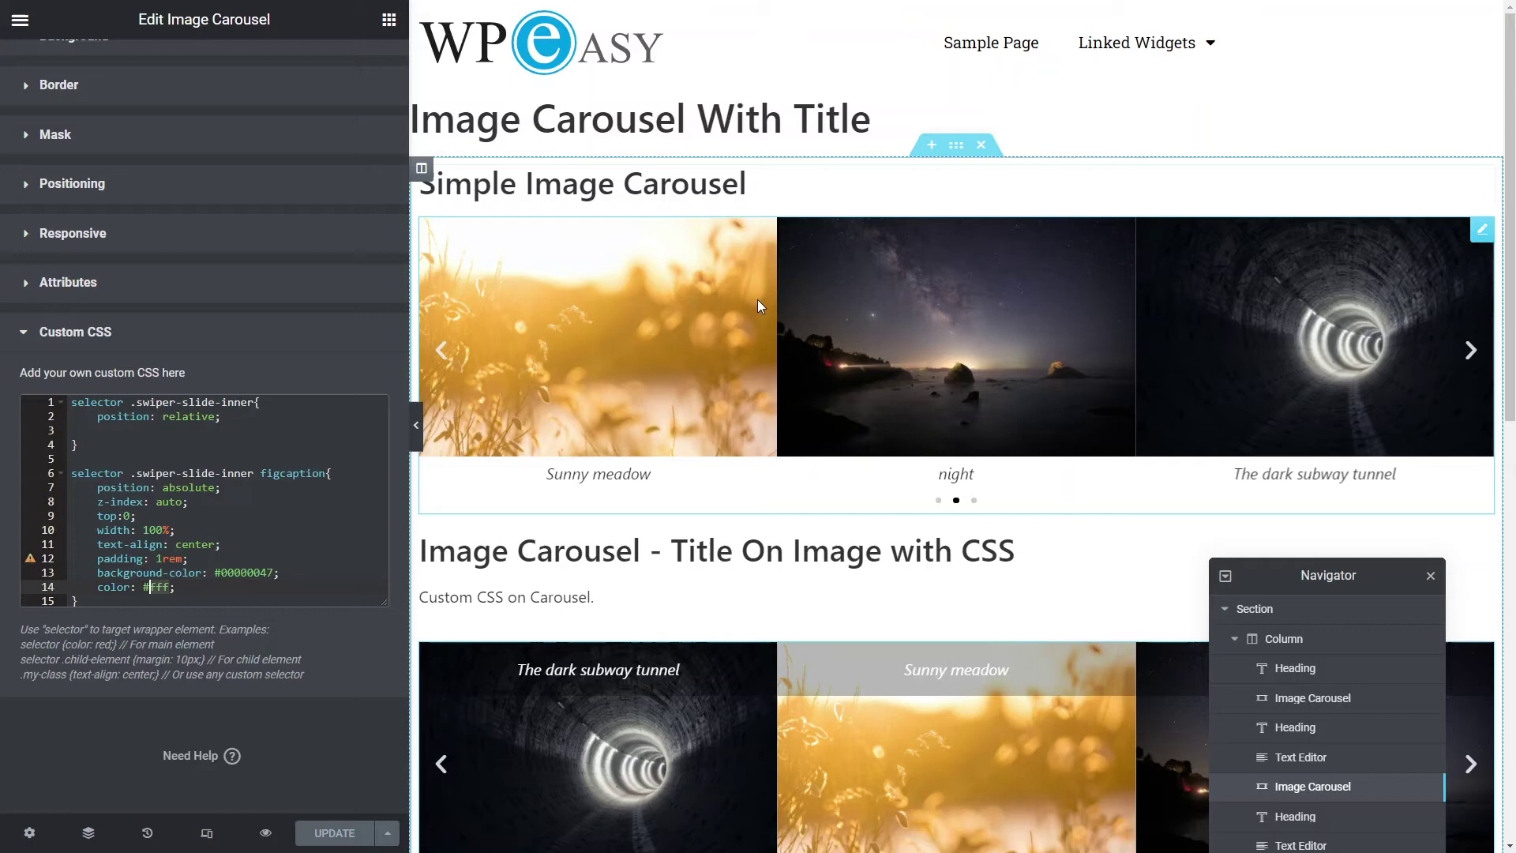
scroll(756, 300, "down", 4)
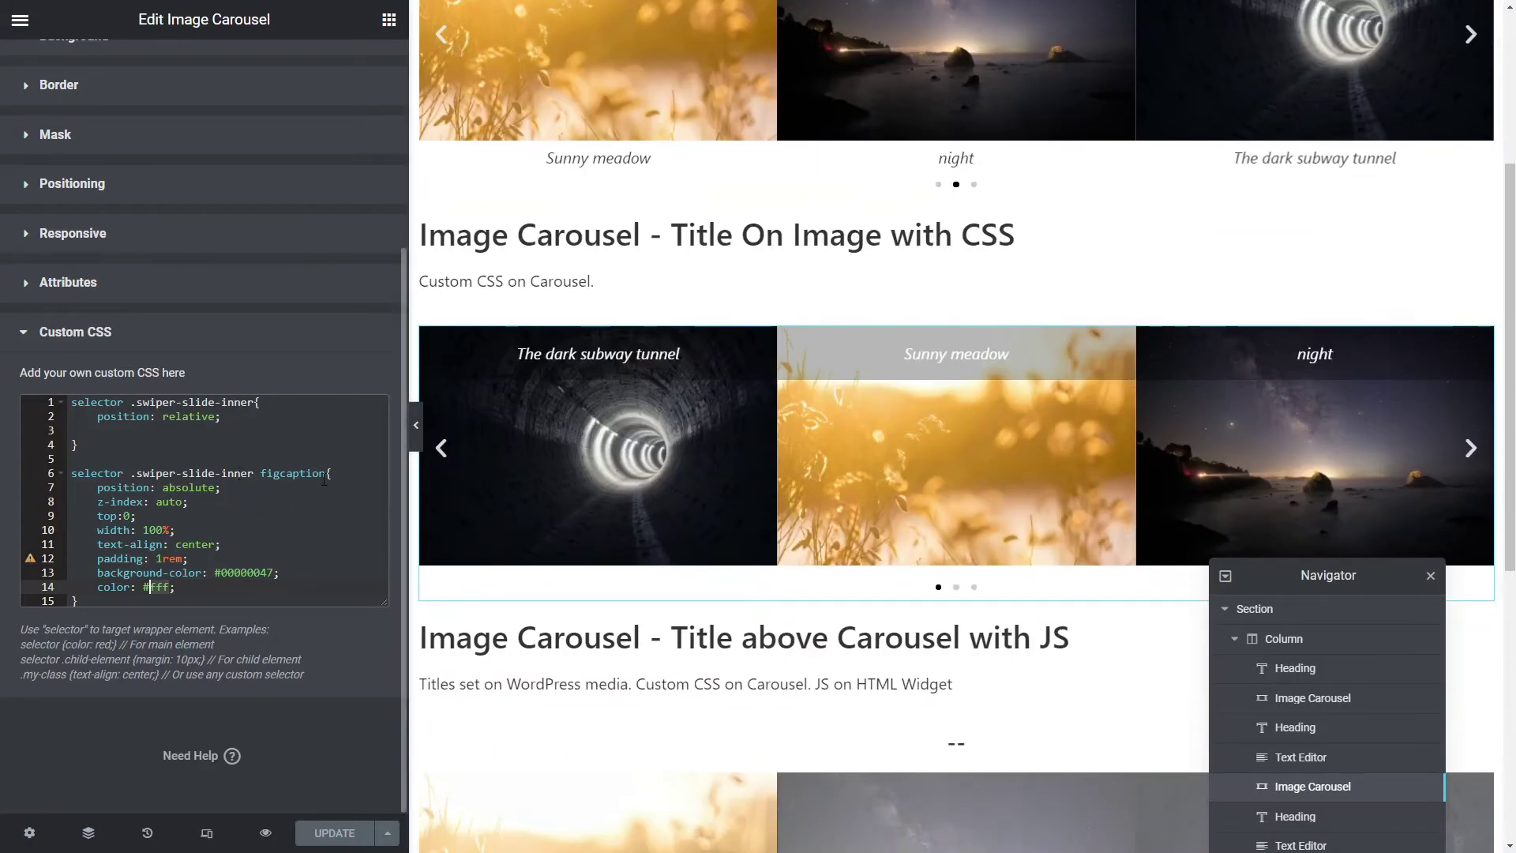
left_click(320, 473)
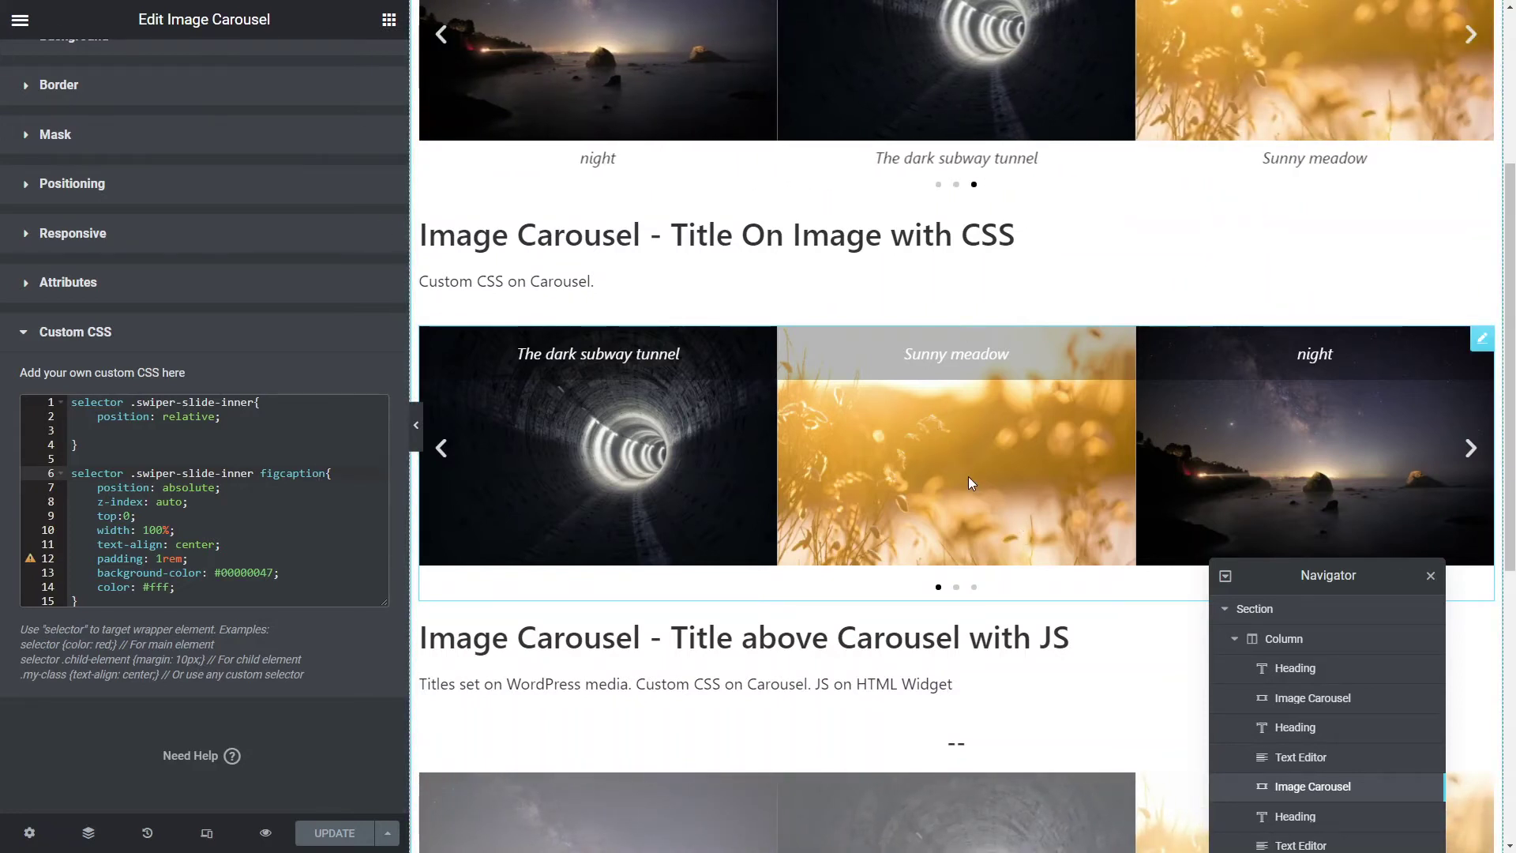
Open the JS carousel's Custom CSS under Advanced and make the code box taller.
scroll(967, 476, "down", 7)
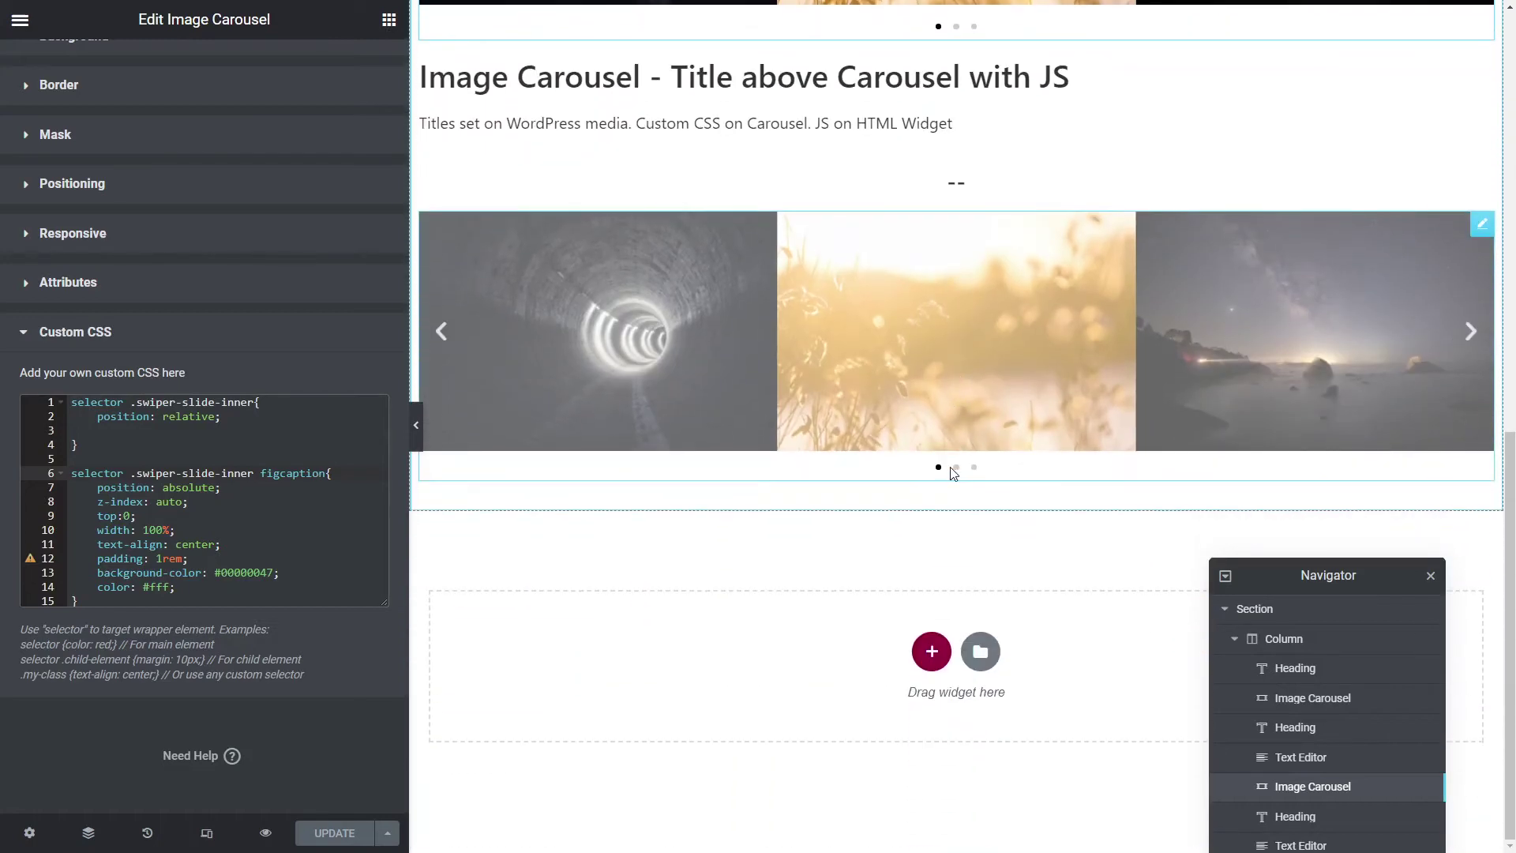
scroll(949, 472, "up", 1)
left_click(1481, 303)
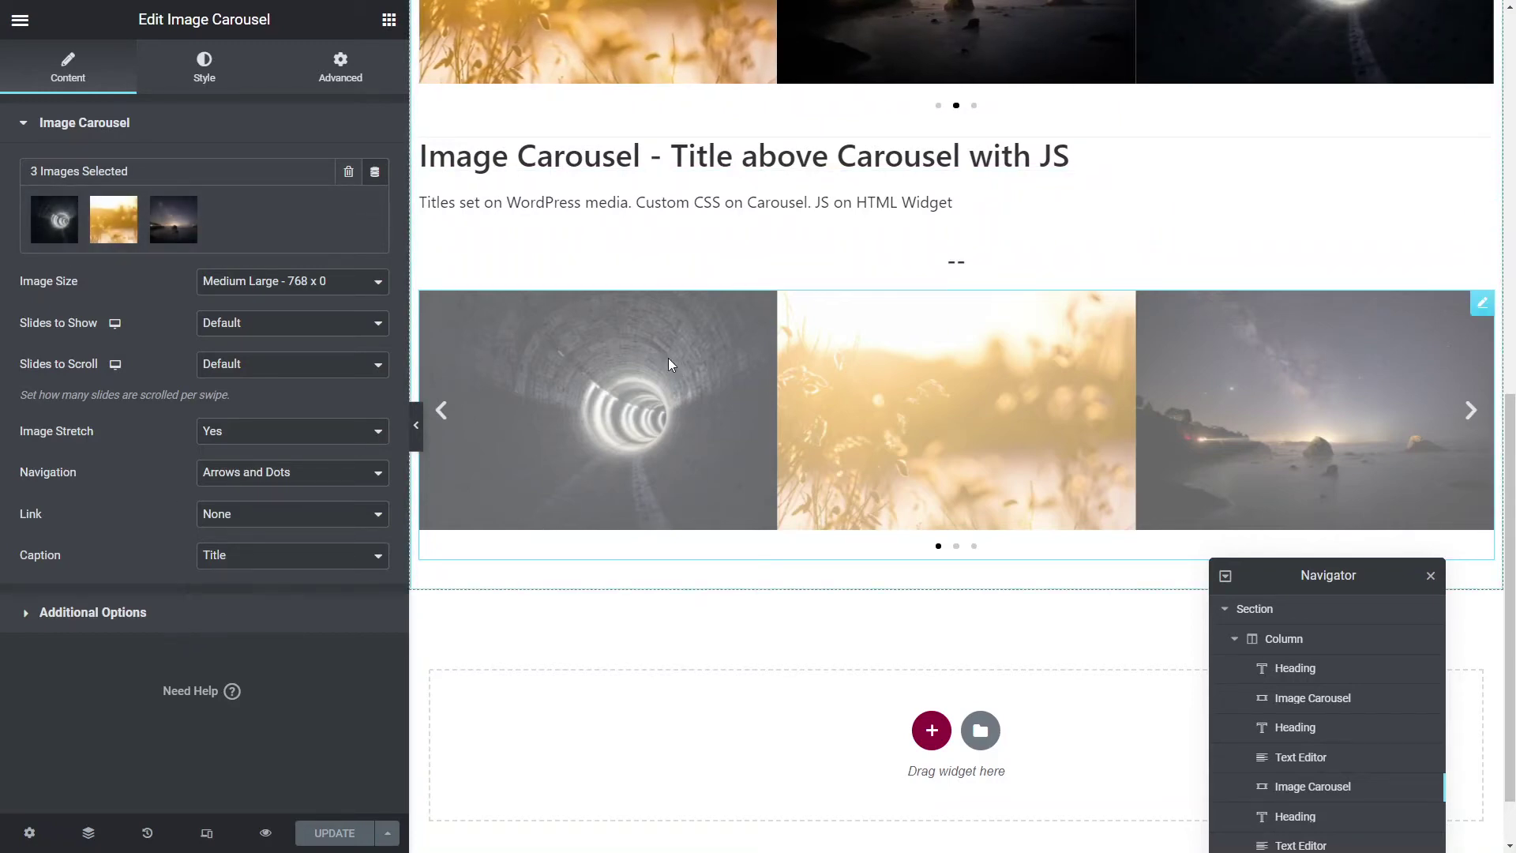
scroll(668, 364, "up", 5)
scroll(668, 364, "down", 5)
left_click(340, 79)
scroll(203, 609, "down", 5)
left_click(105, 677)
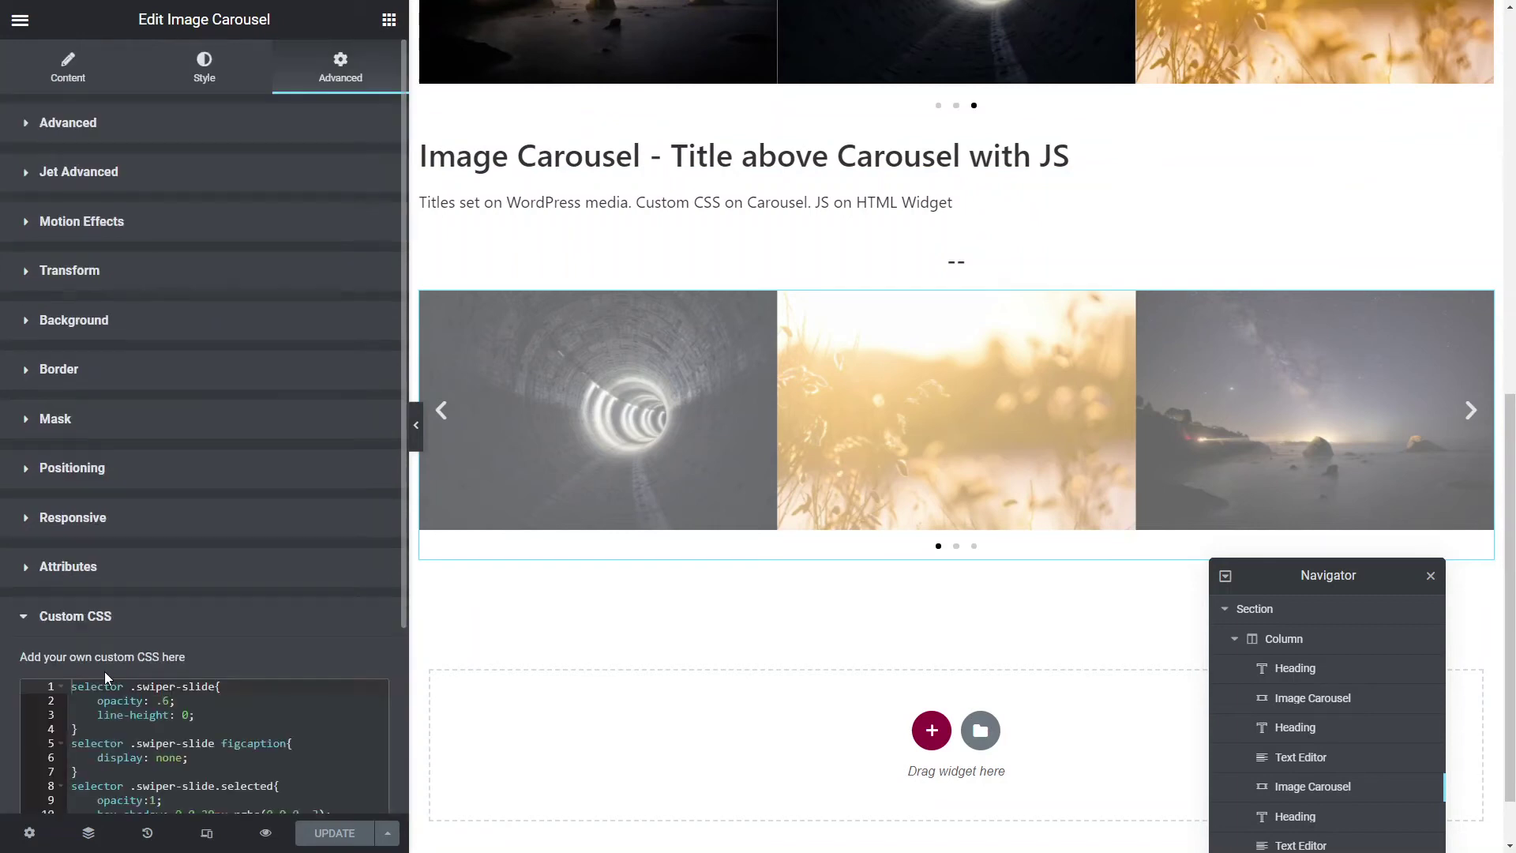
scroll(269, 666, "down", 3)
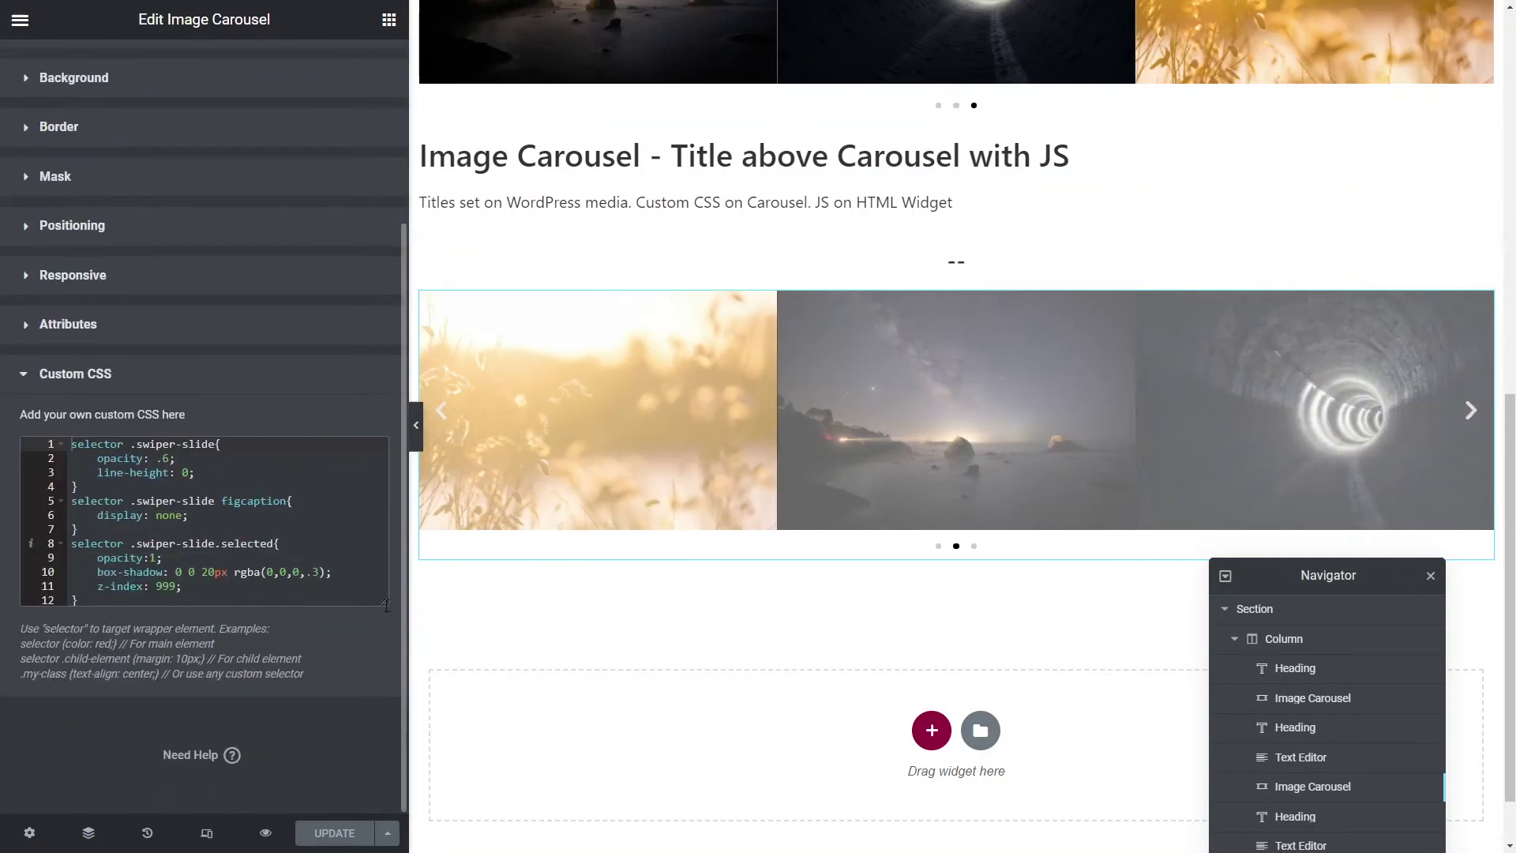
left_click_drag(385, 613, 385, 737)
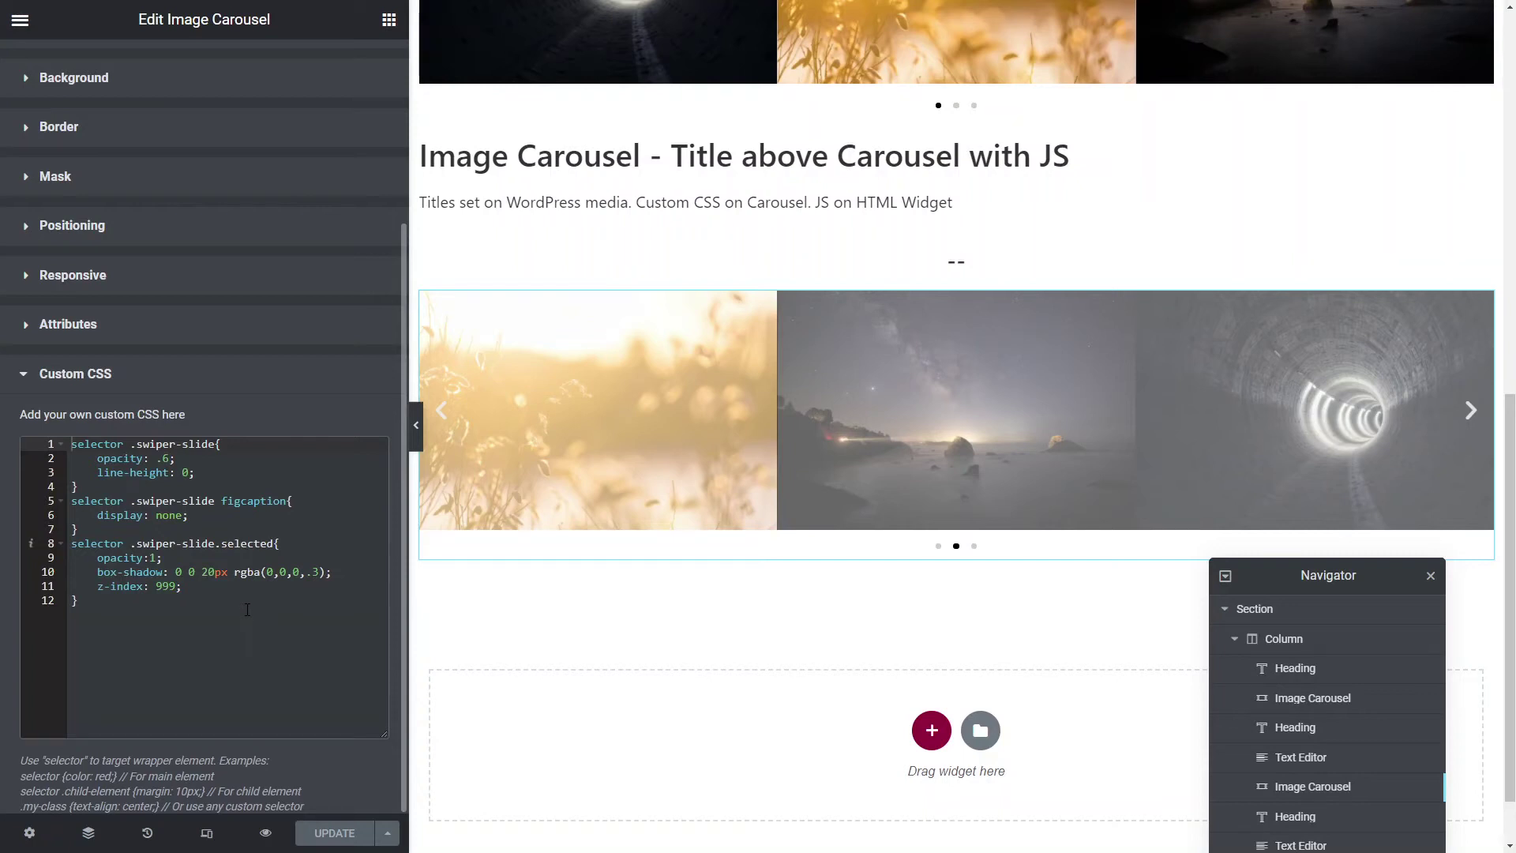
Point out the .swiper-slide selector with its opacity .6 and line-height 0 rules.
left_click_drag(211, 444, 129, 444)
left_click(203, 457)
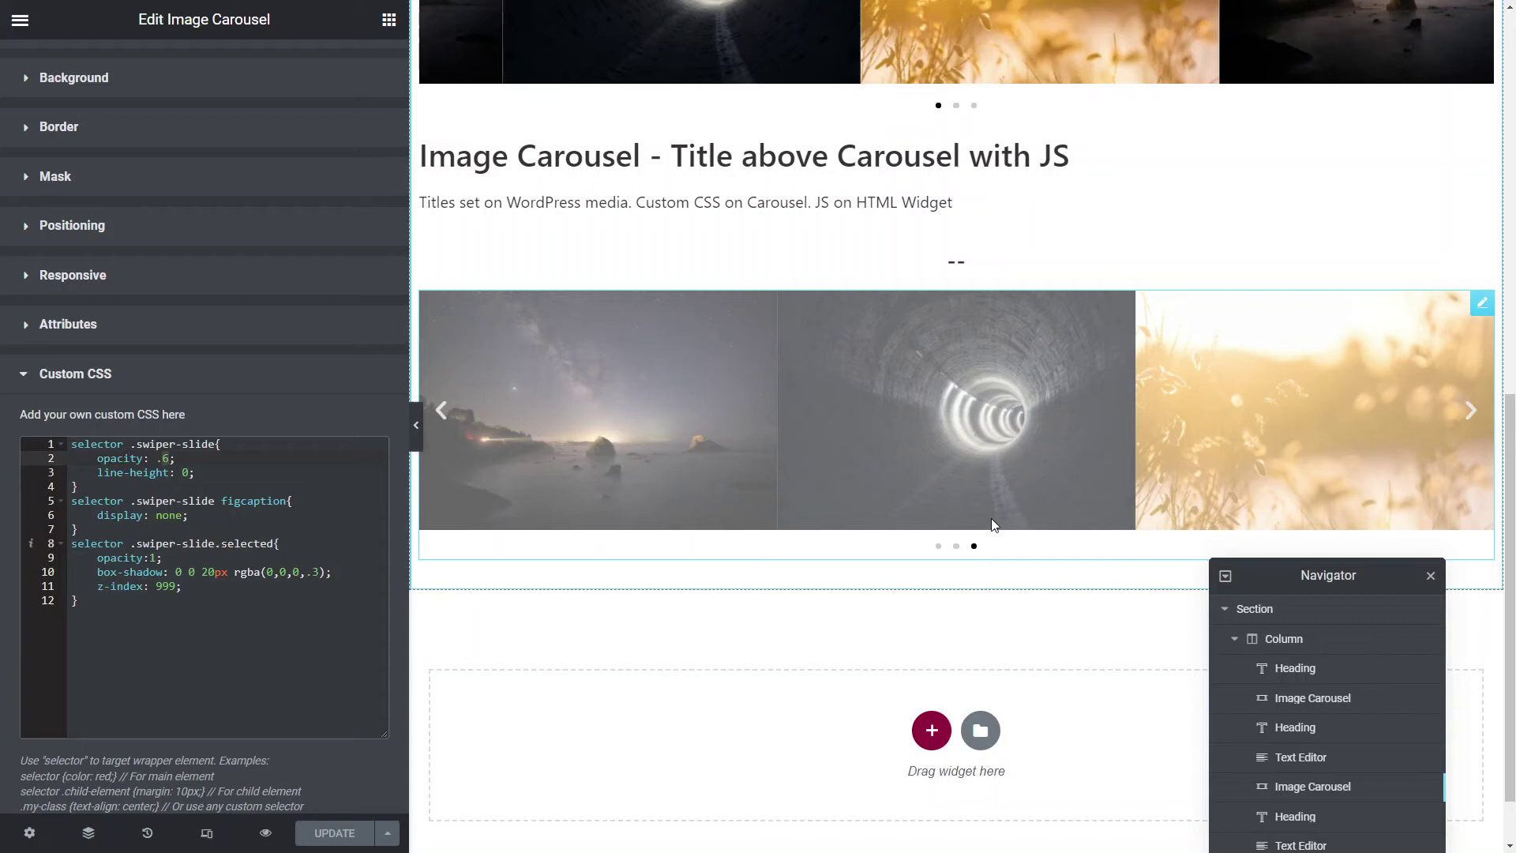
left_click(183, 472)
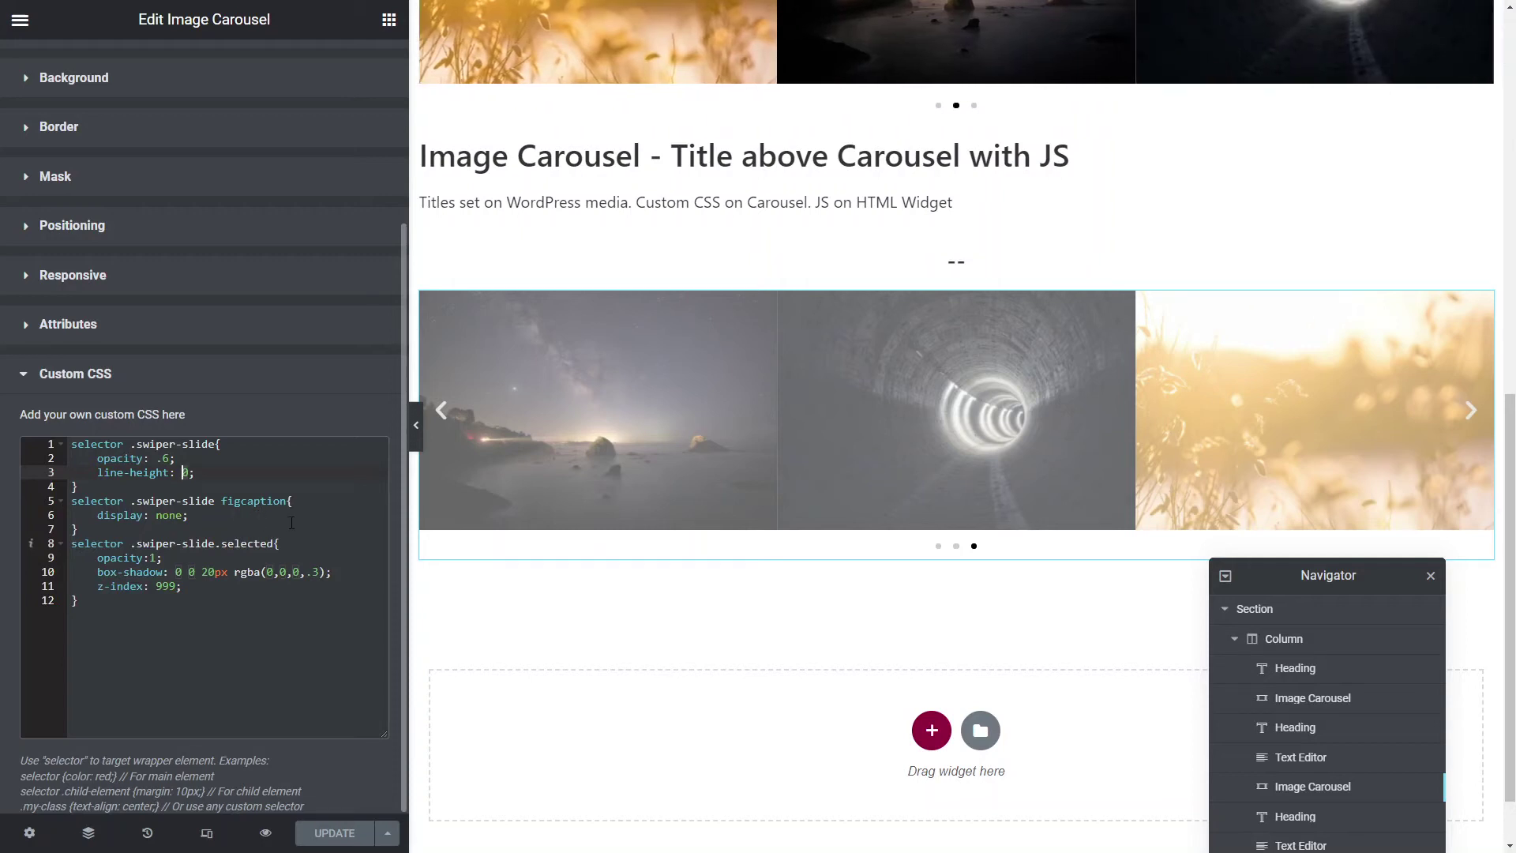
left_click(261, 501)
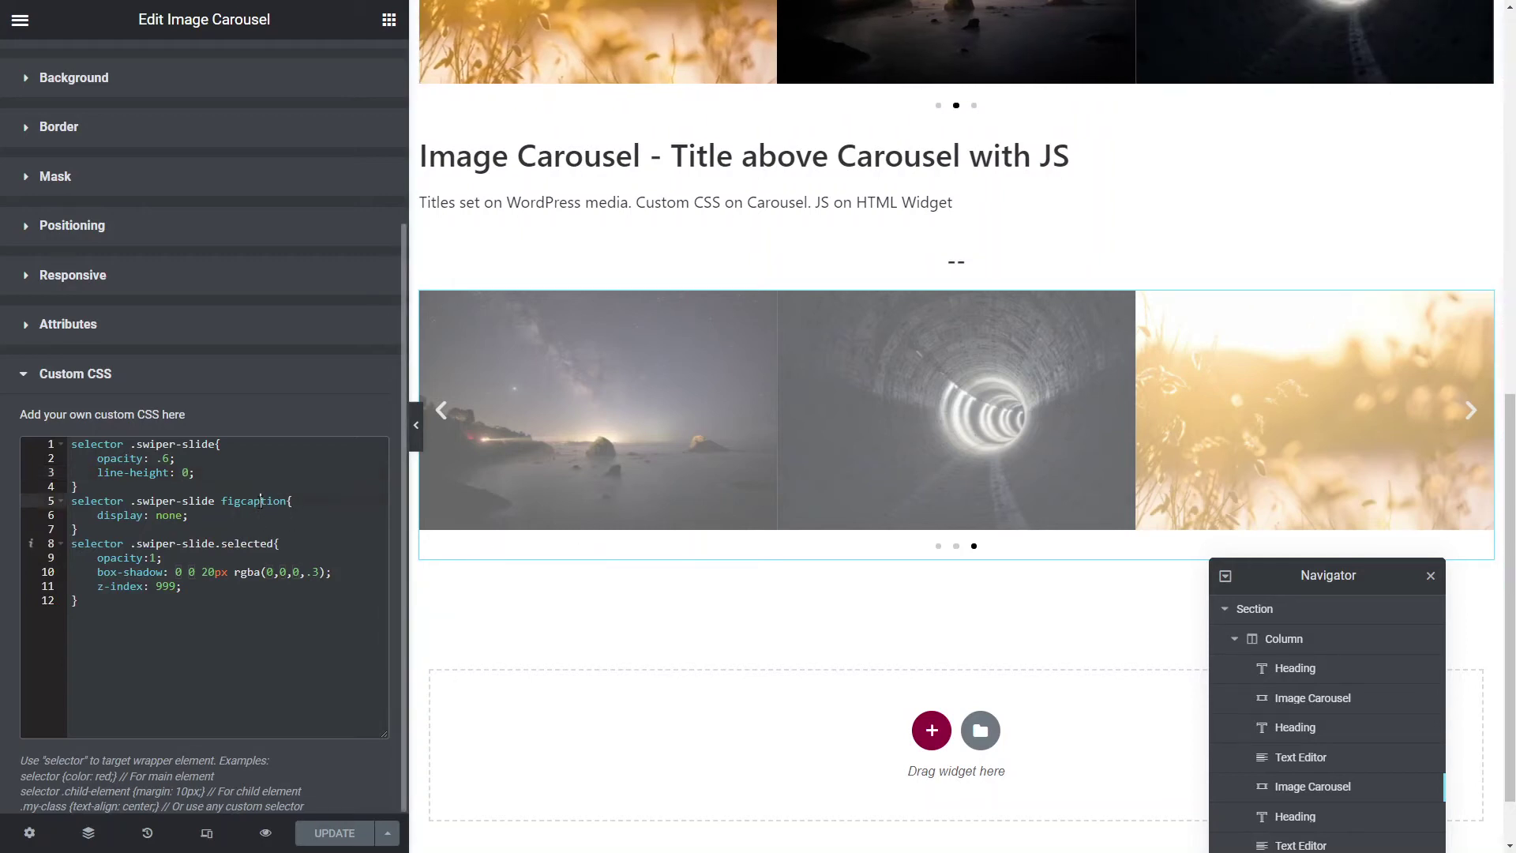
double_click(261, 501)
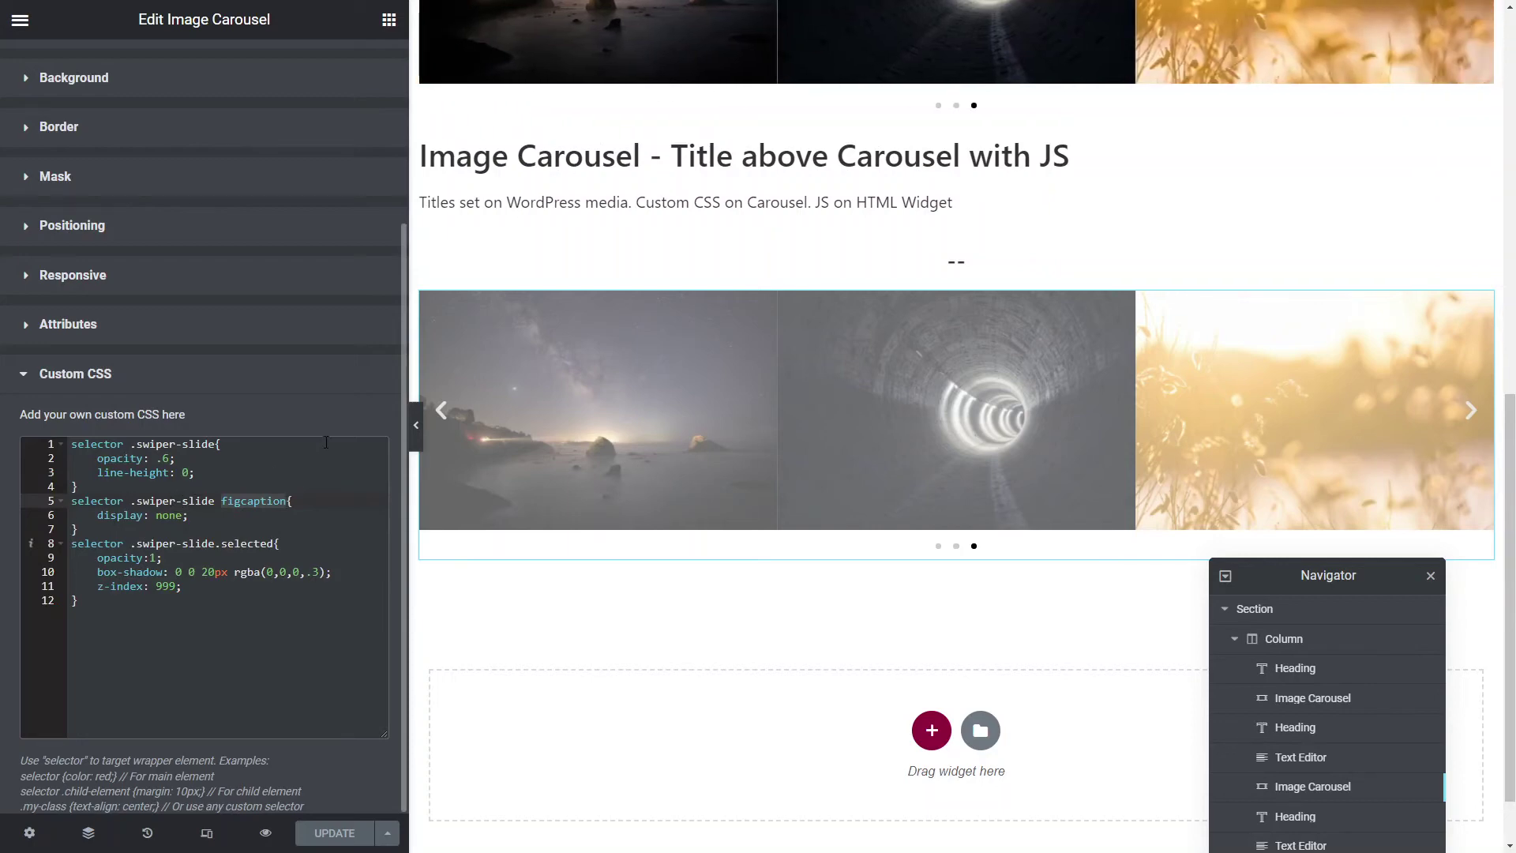
scroll(181, 495, "up", 3)
scroll(460, 469, "down", 1)
scroll(197, 474, "down", 5)
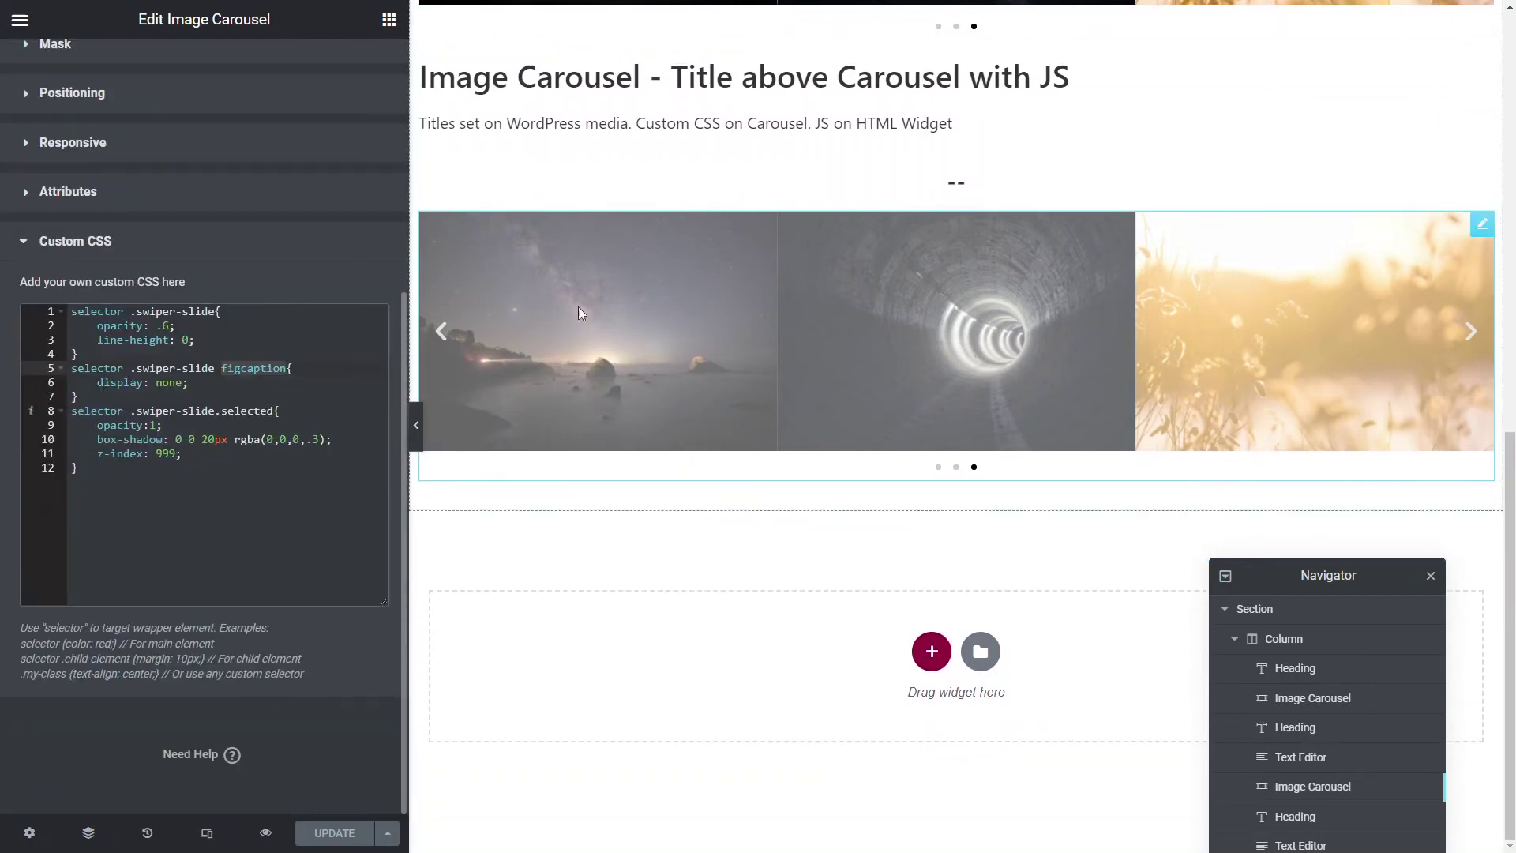
scroll(609, 303, "up", 7)
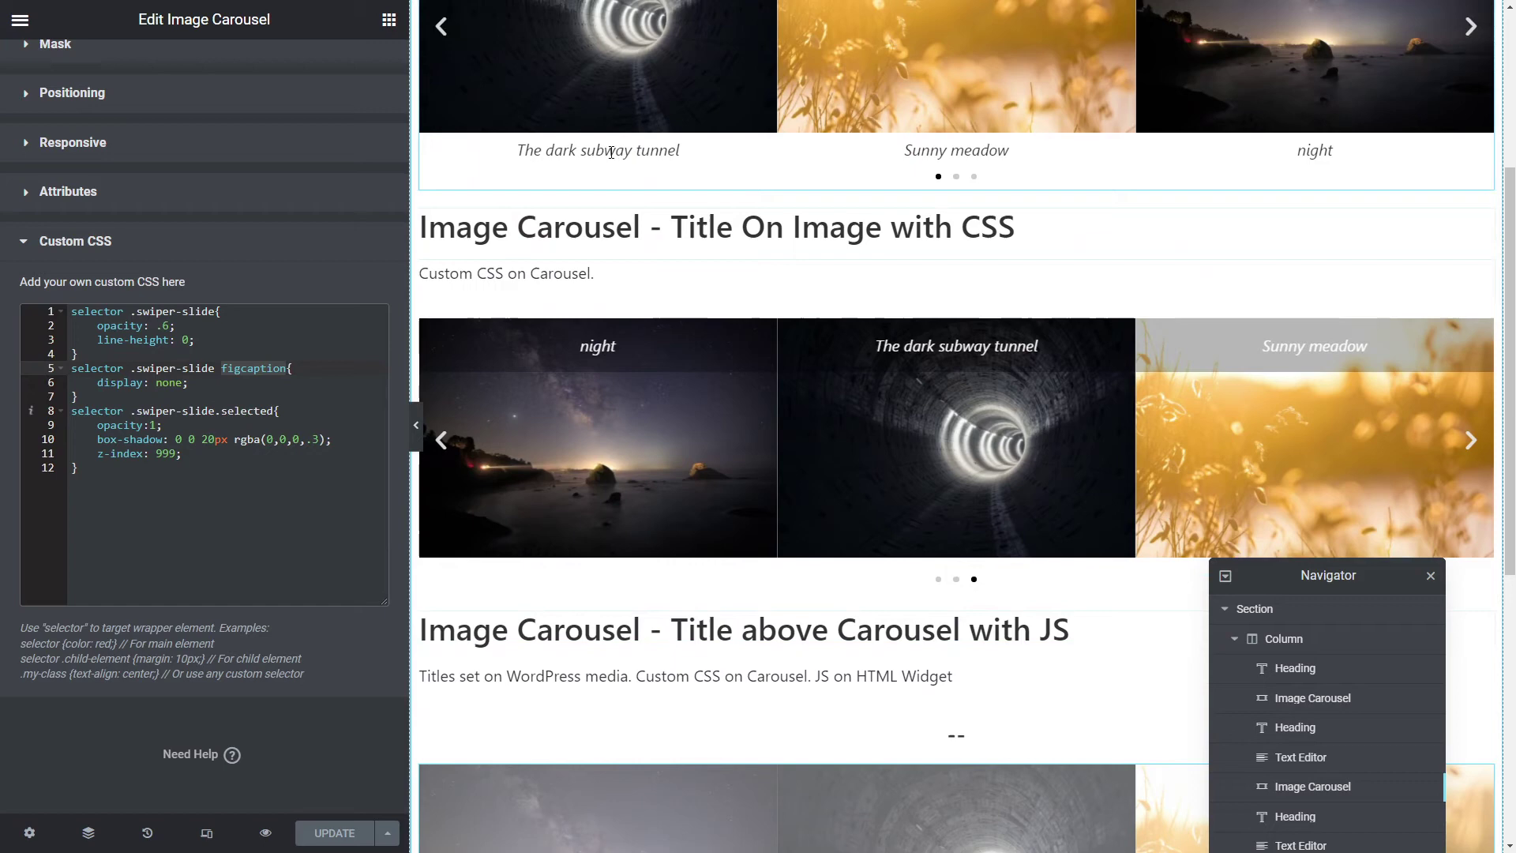
left_click(169, 384)
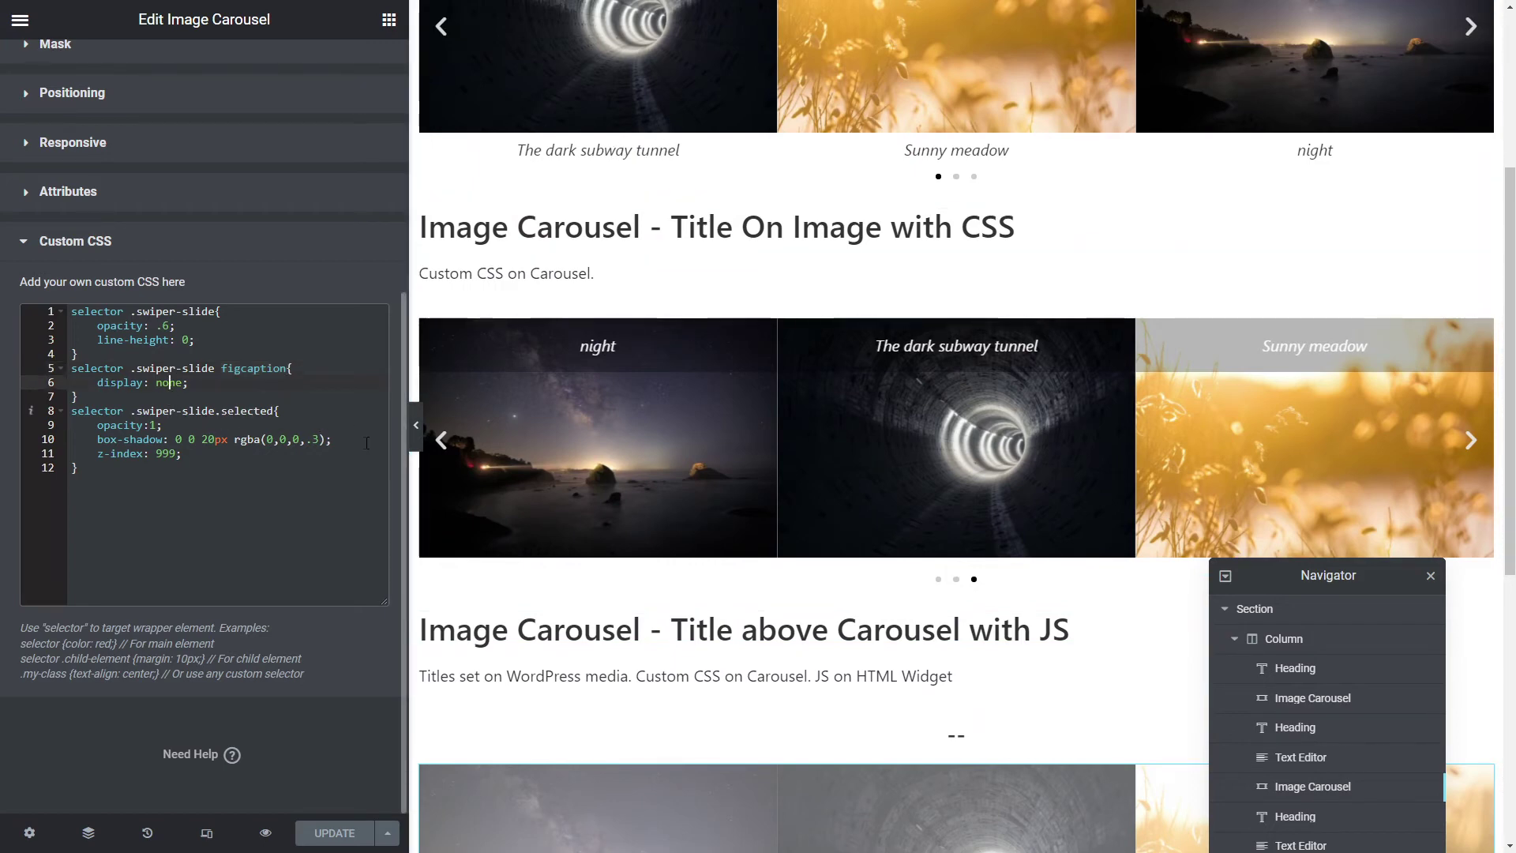
scroll(667, 541, "down", 5)
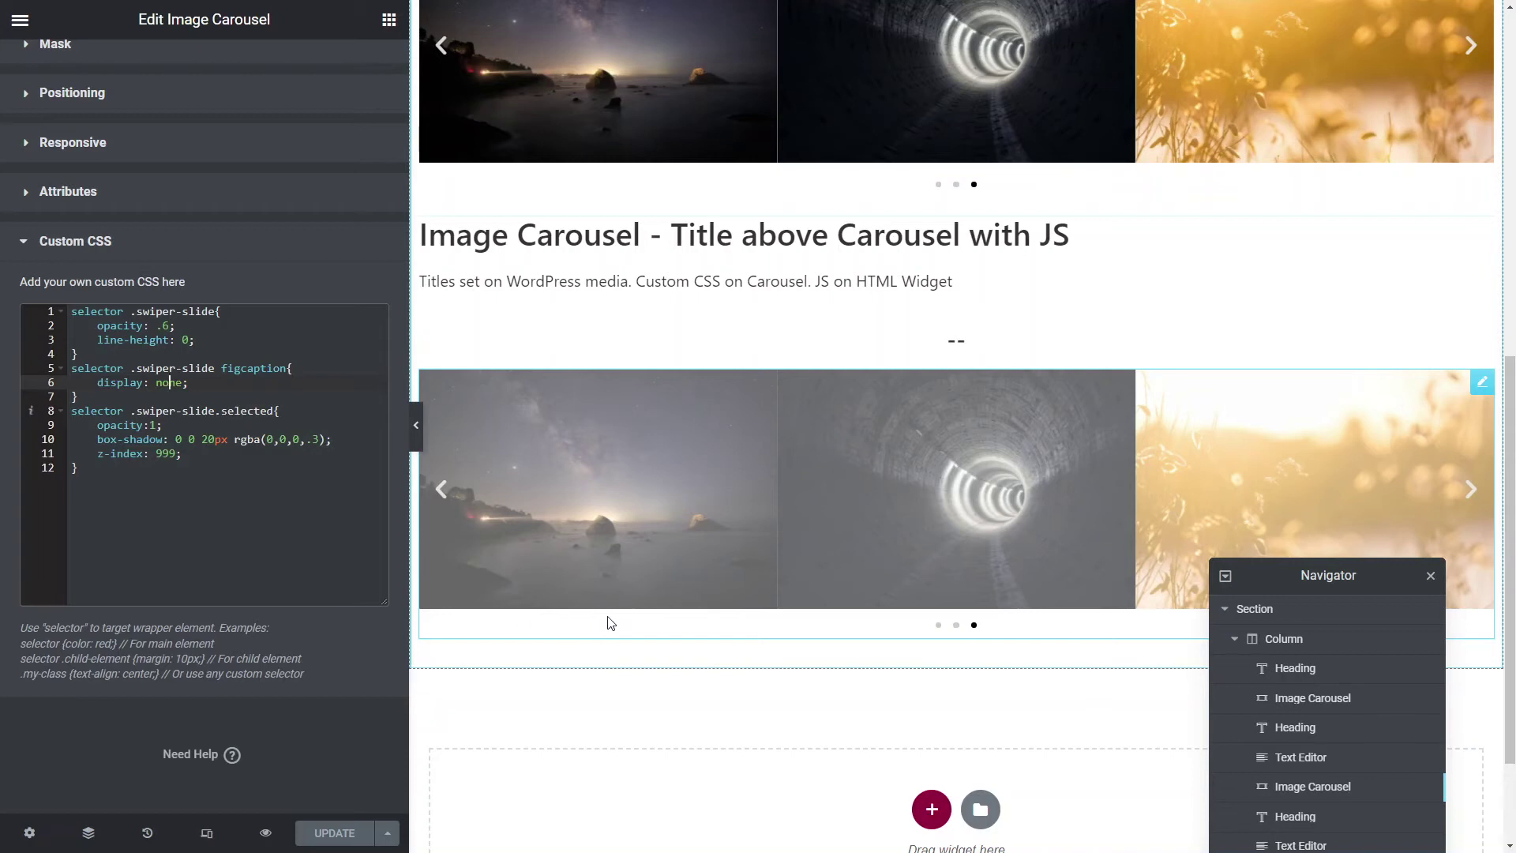
scroll(244, 514, "up", 4)
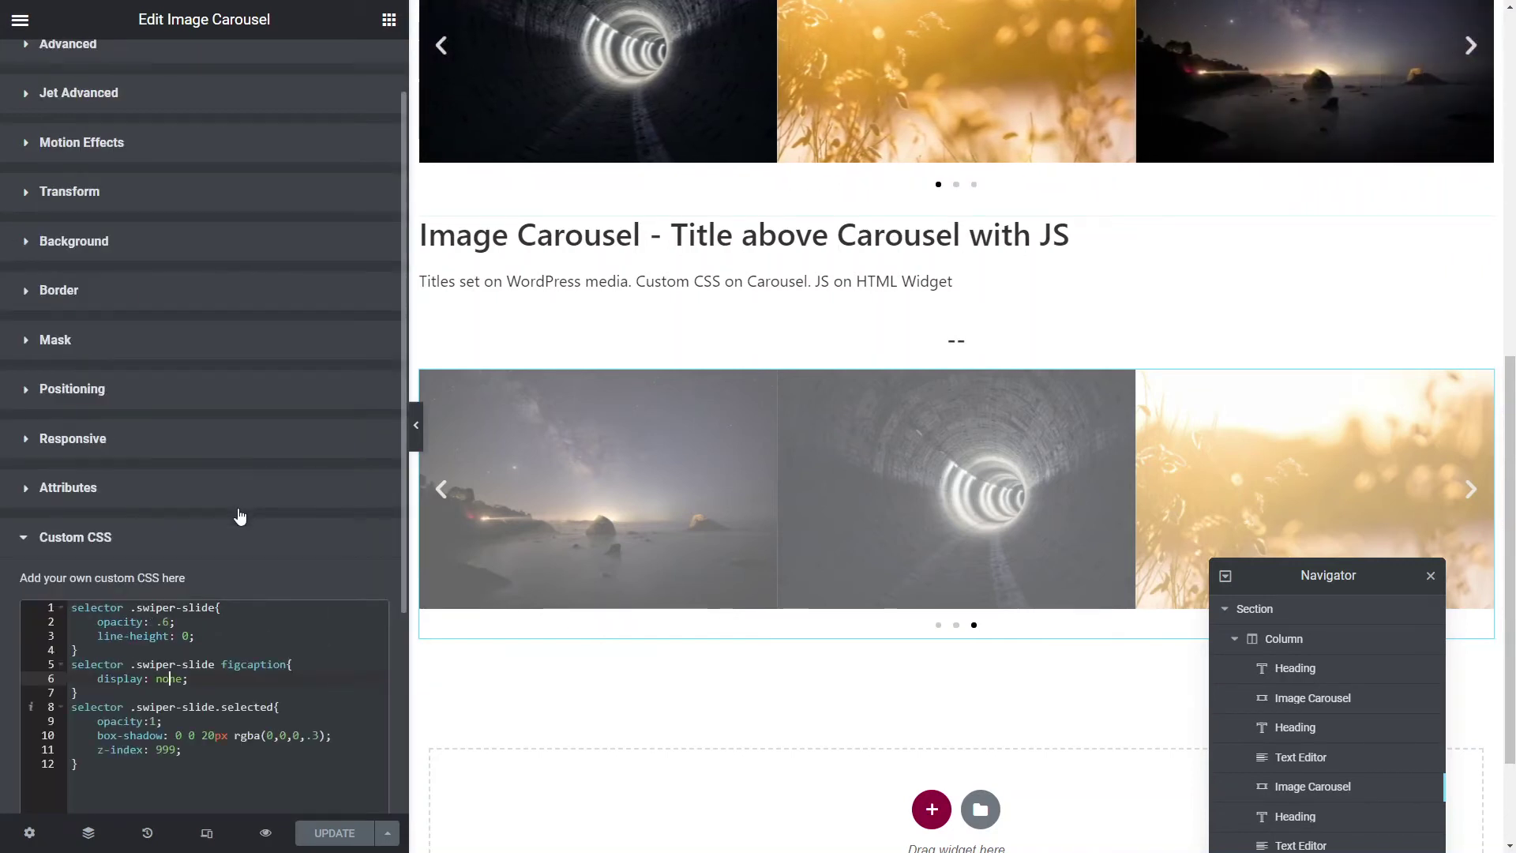
scroll(261, 576, "down", 2)
left_click(204, 511)
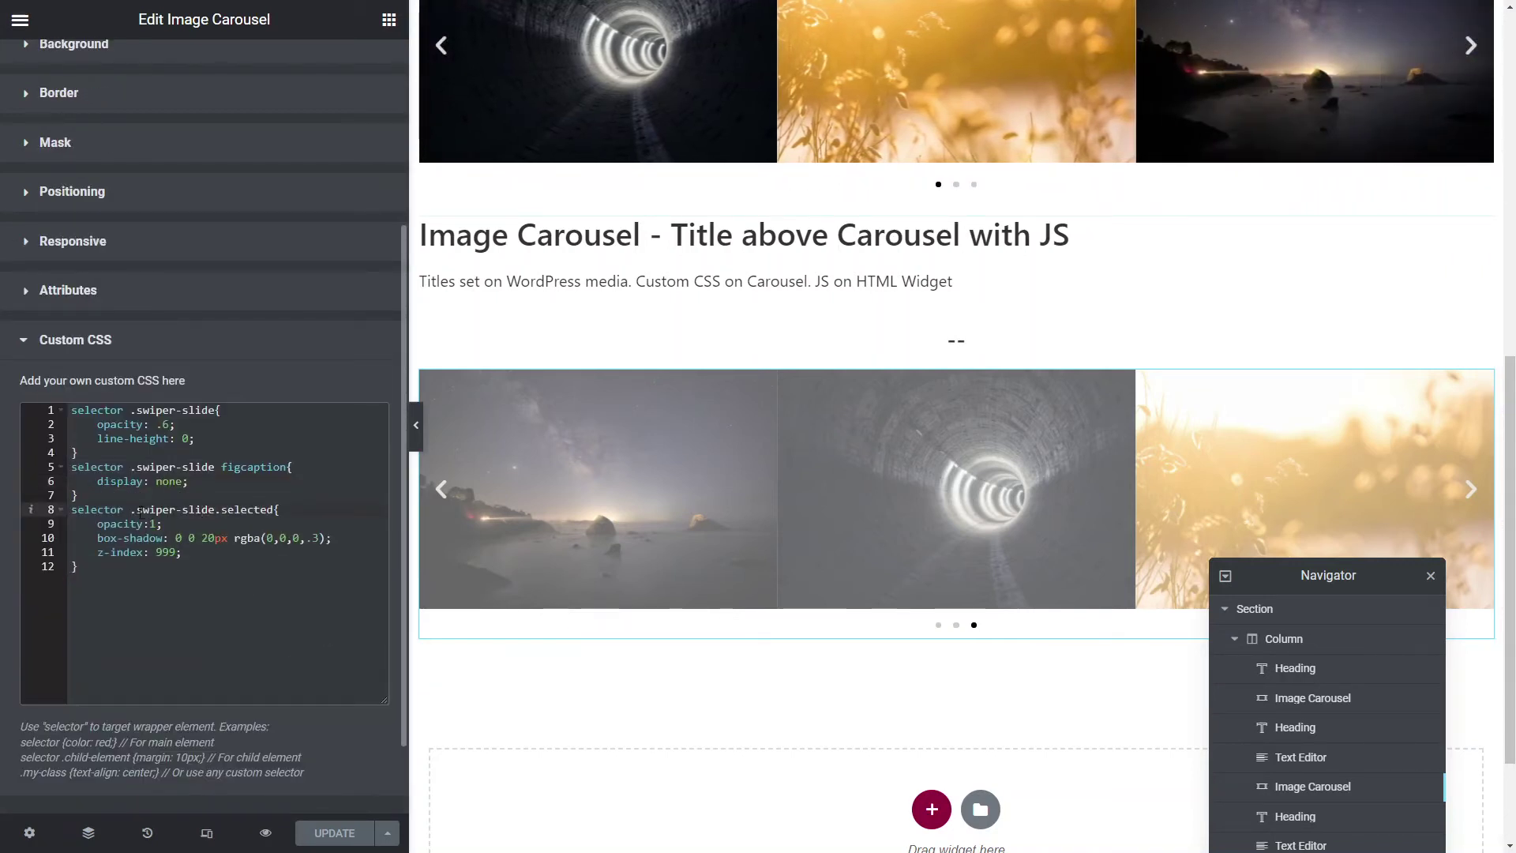
left_click_drag(139, 511, 237, 517)
left_click(243, 502)
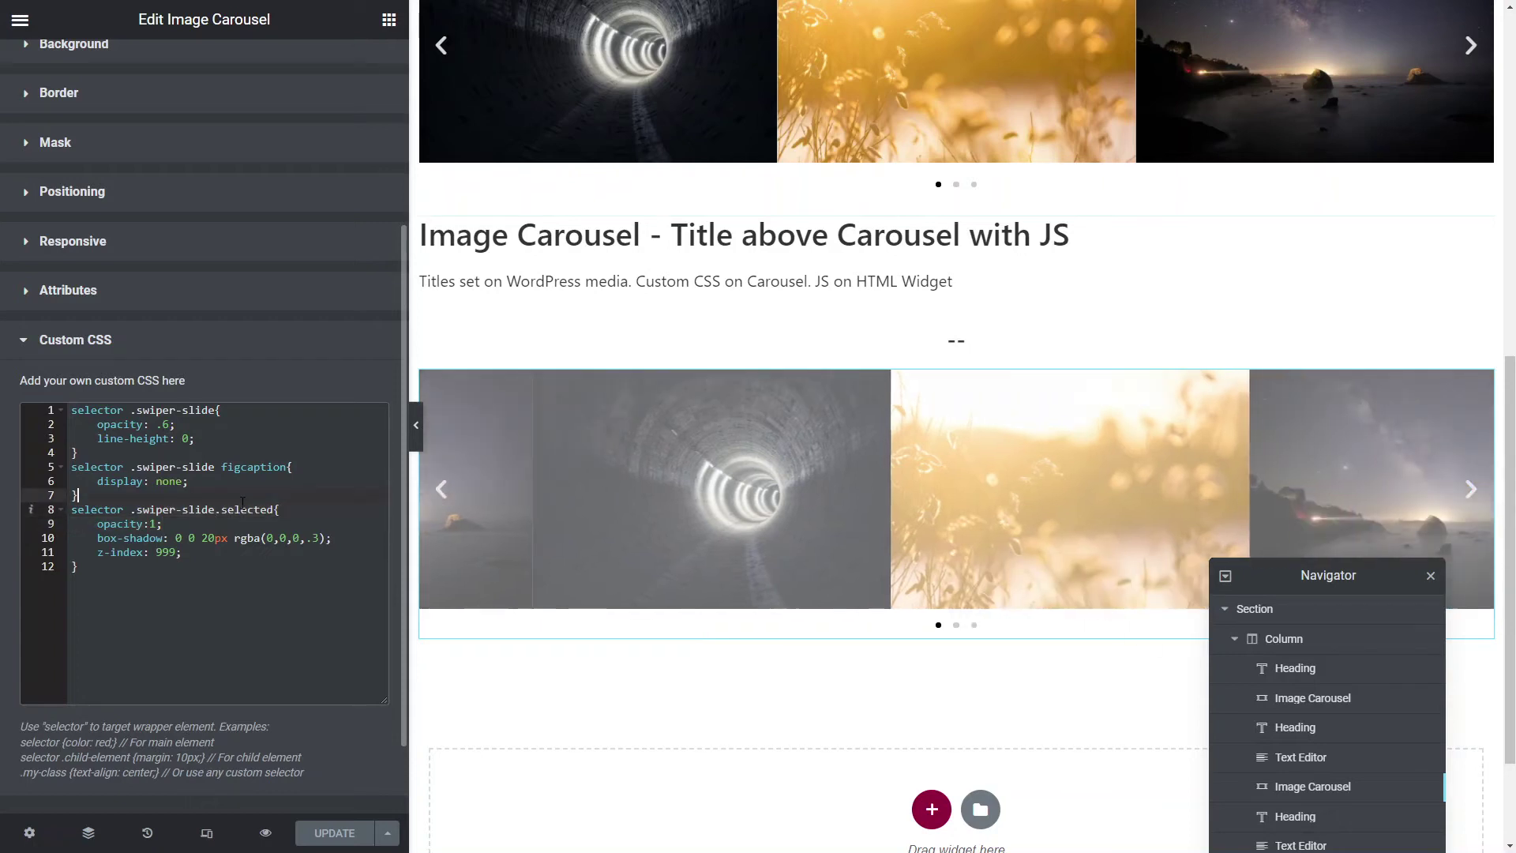
double_click(247, 511)
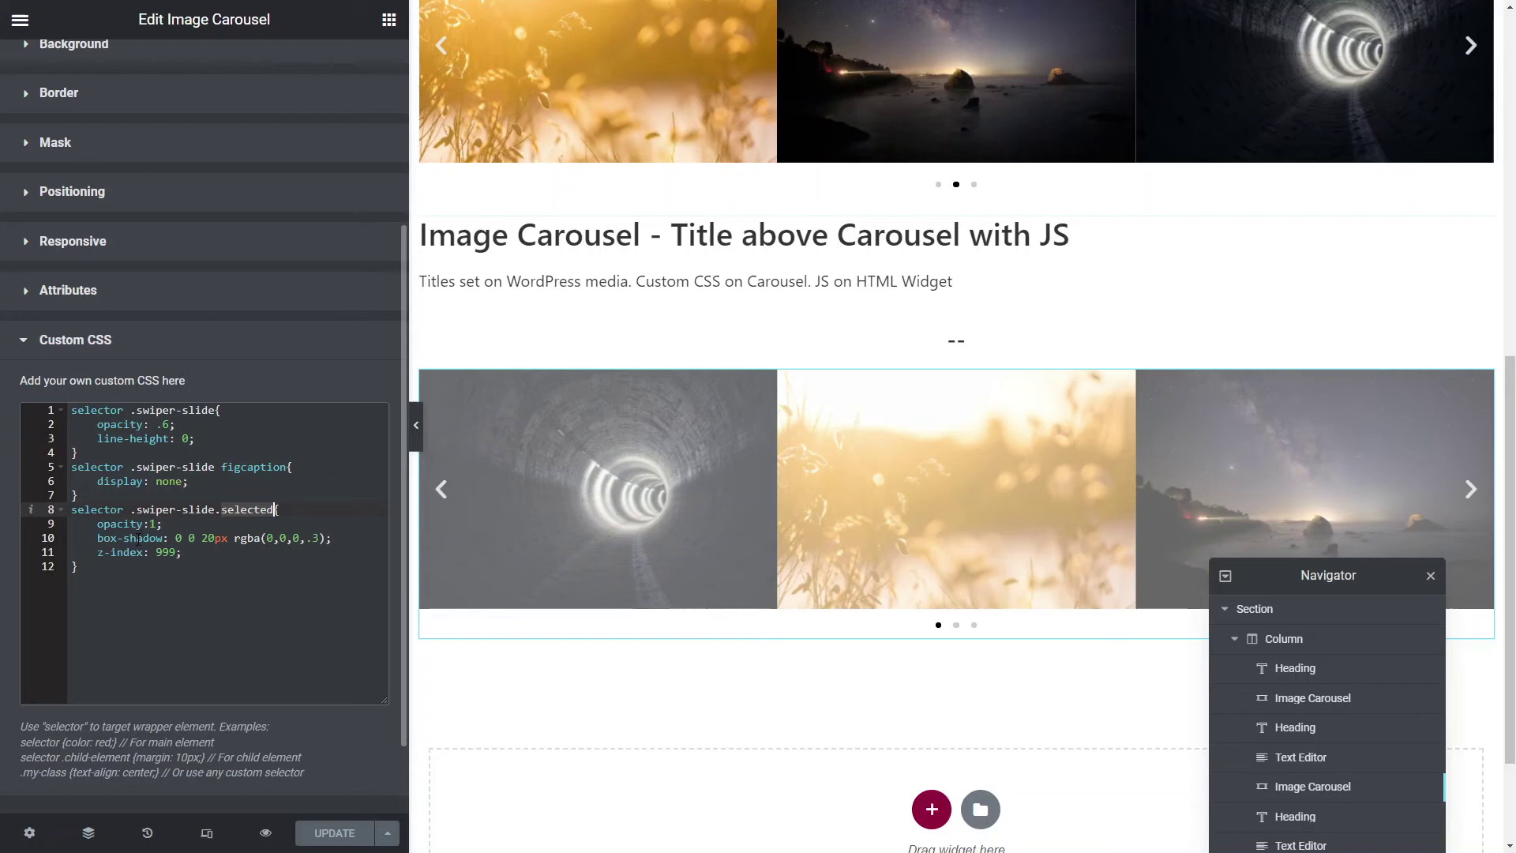
left_click(150, 524)
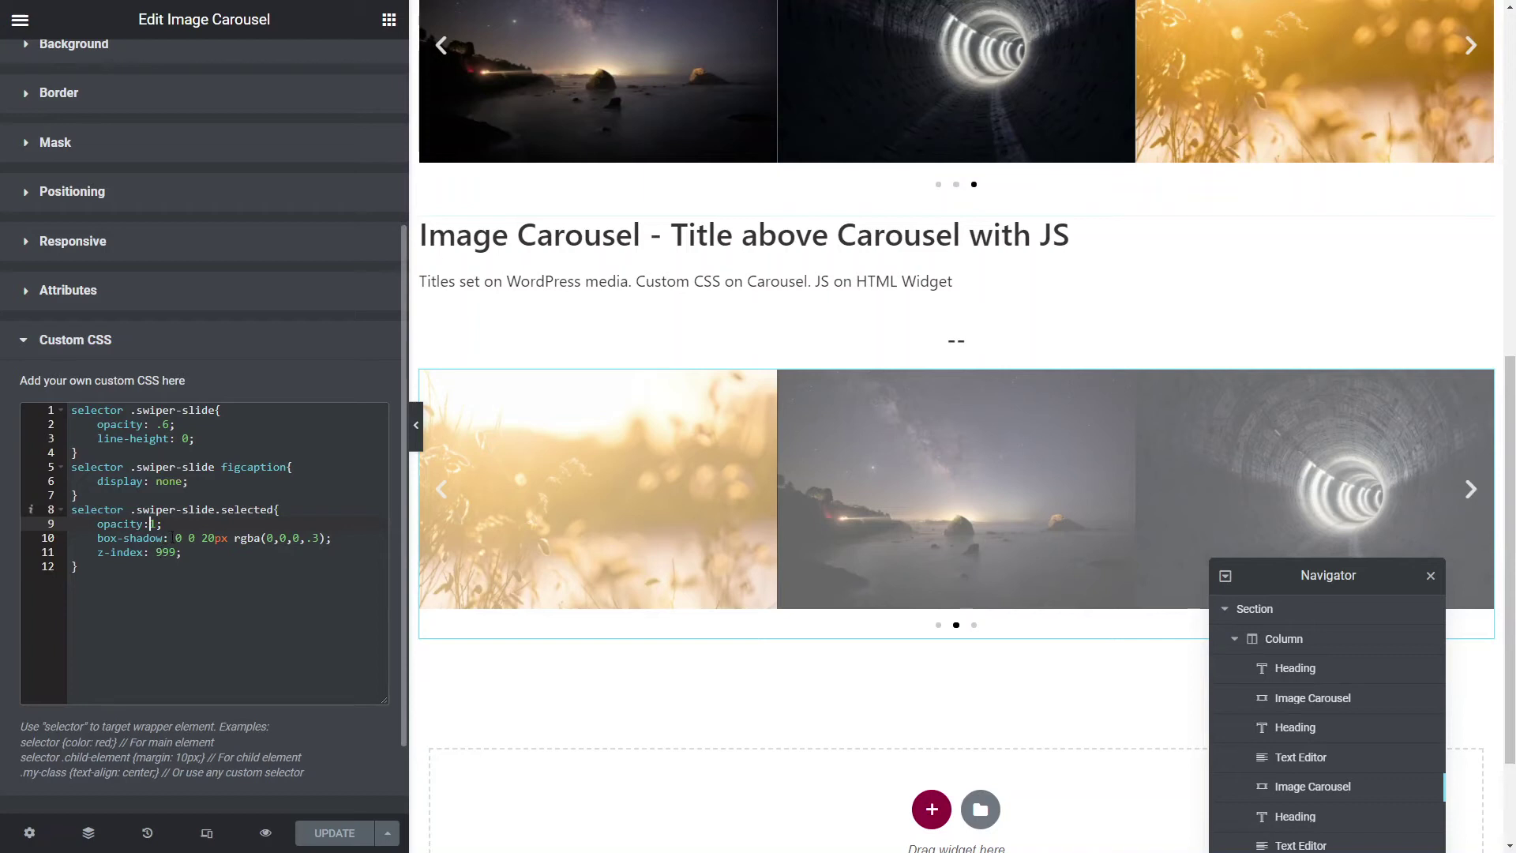
left_click(335, 518)
left_click(173, 553)
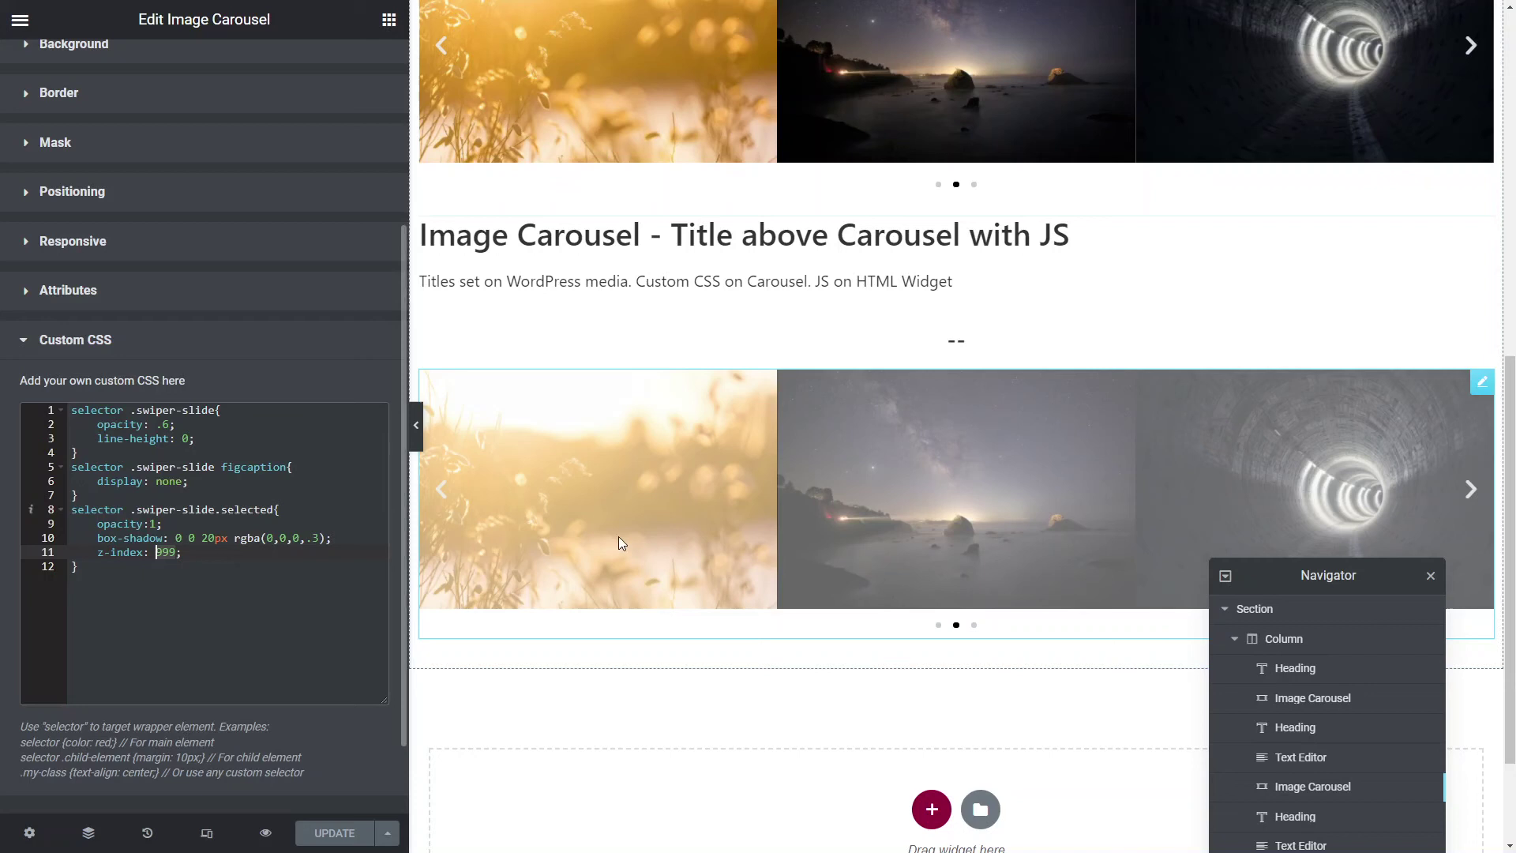
left_click_drag(1316, 576, 1377, 371)
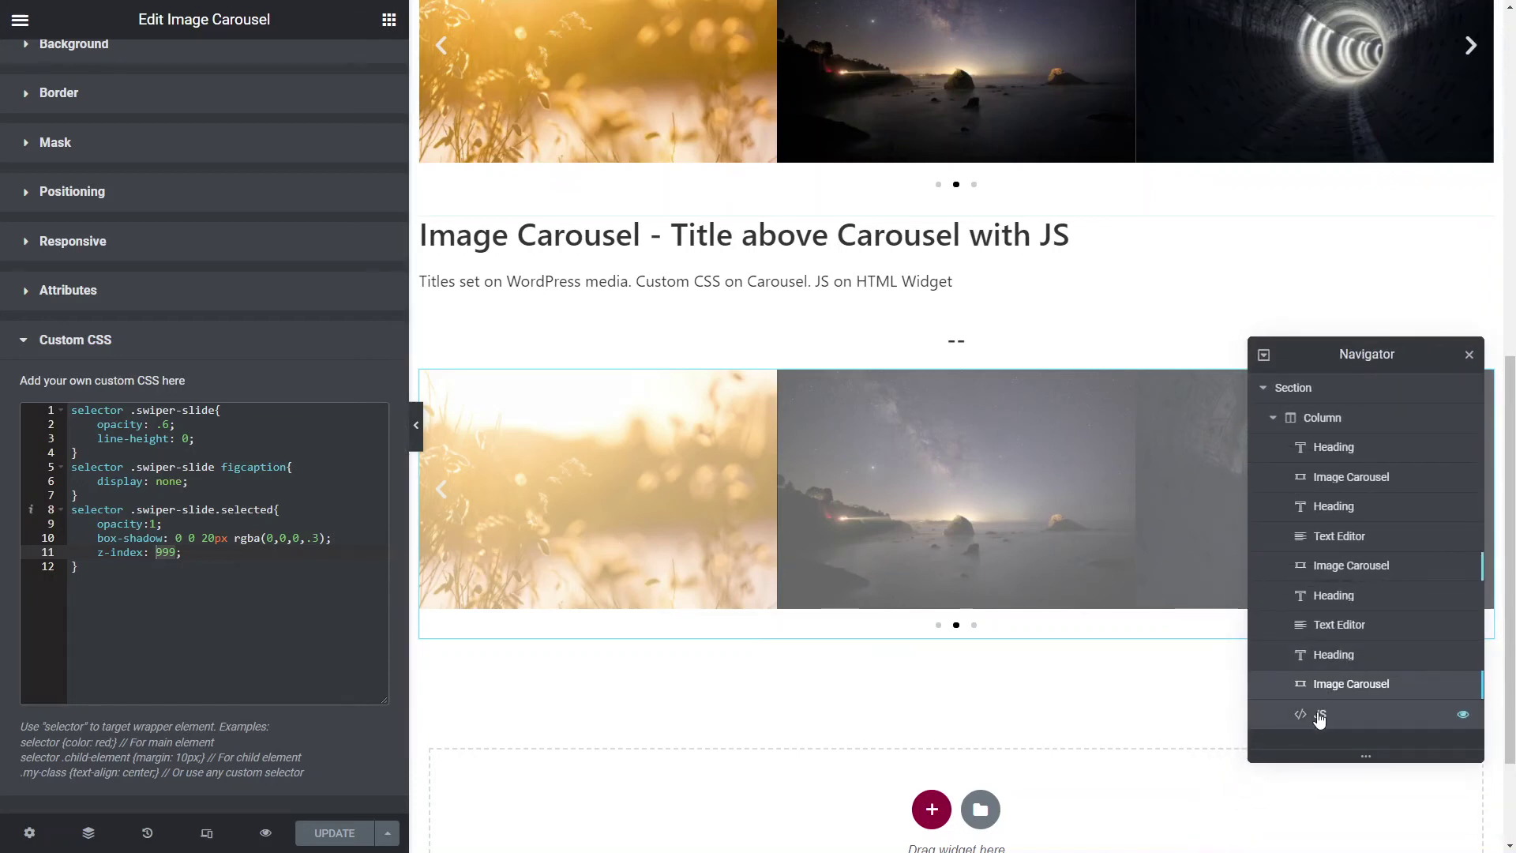
Widen the JS script editor, select the heading and carousel ID selectors, then open the '--' heading.
left_click(1319, 714)
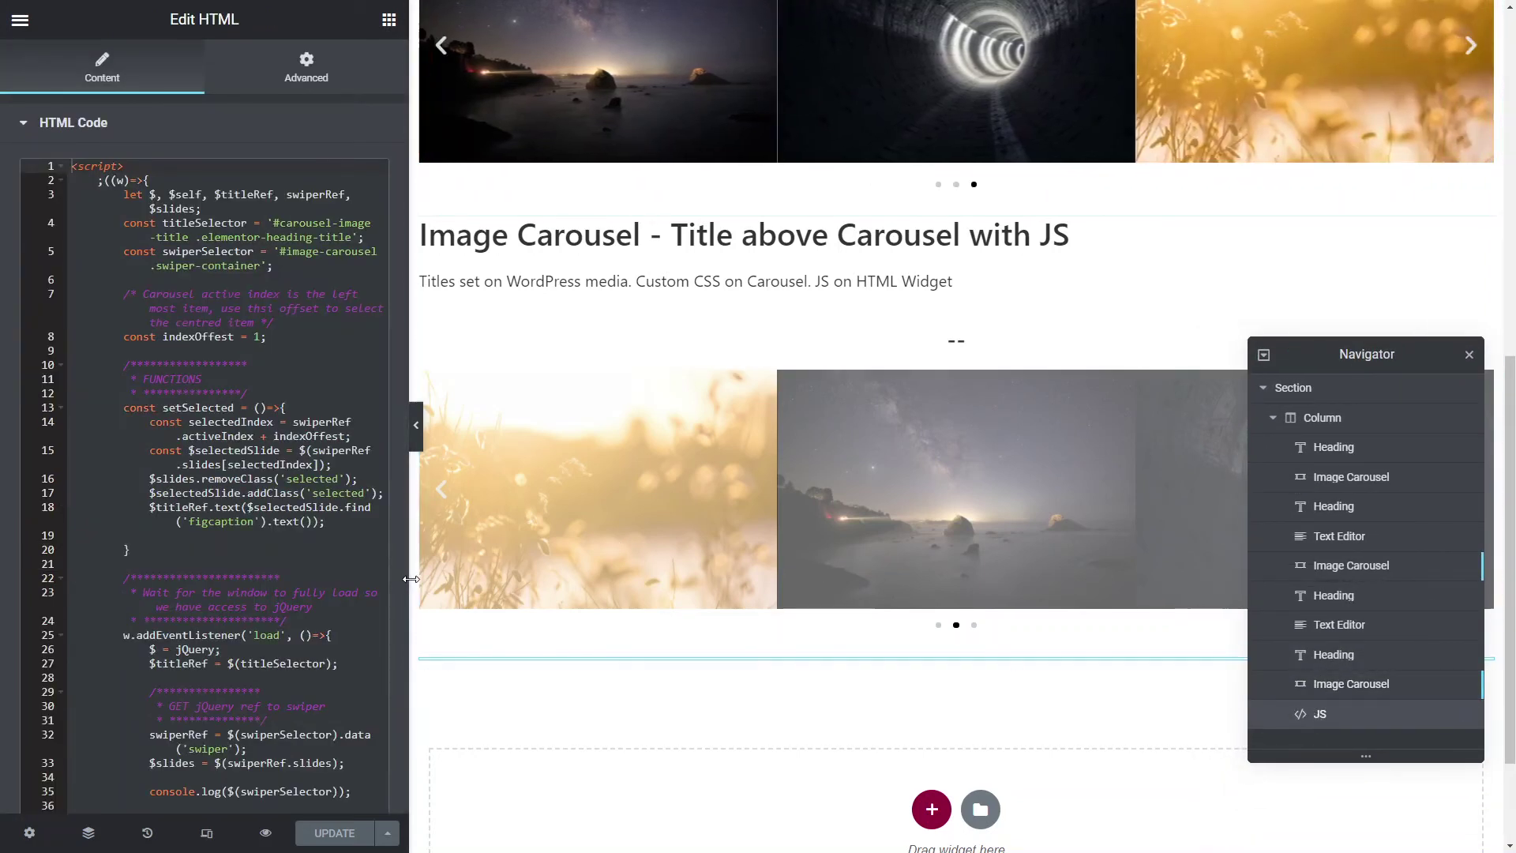
left_click_drag(409, 572, 549, 572)
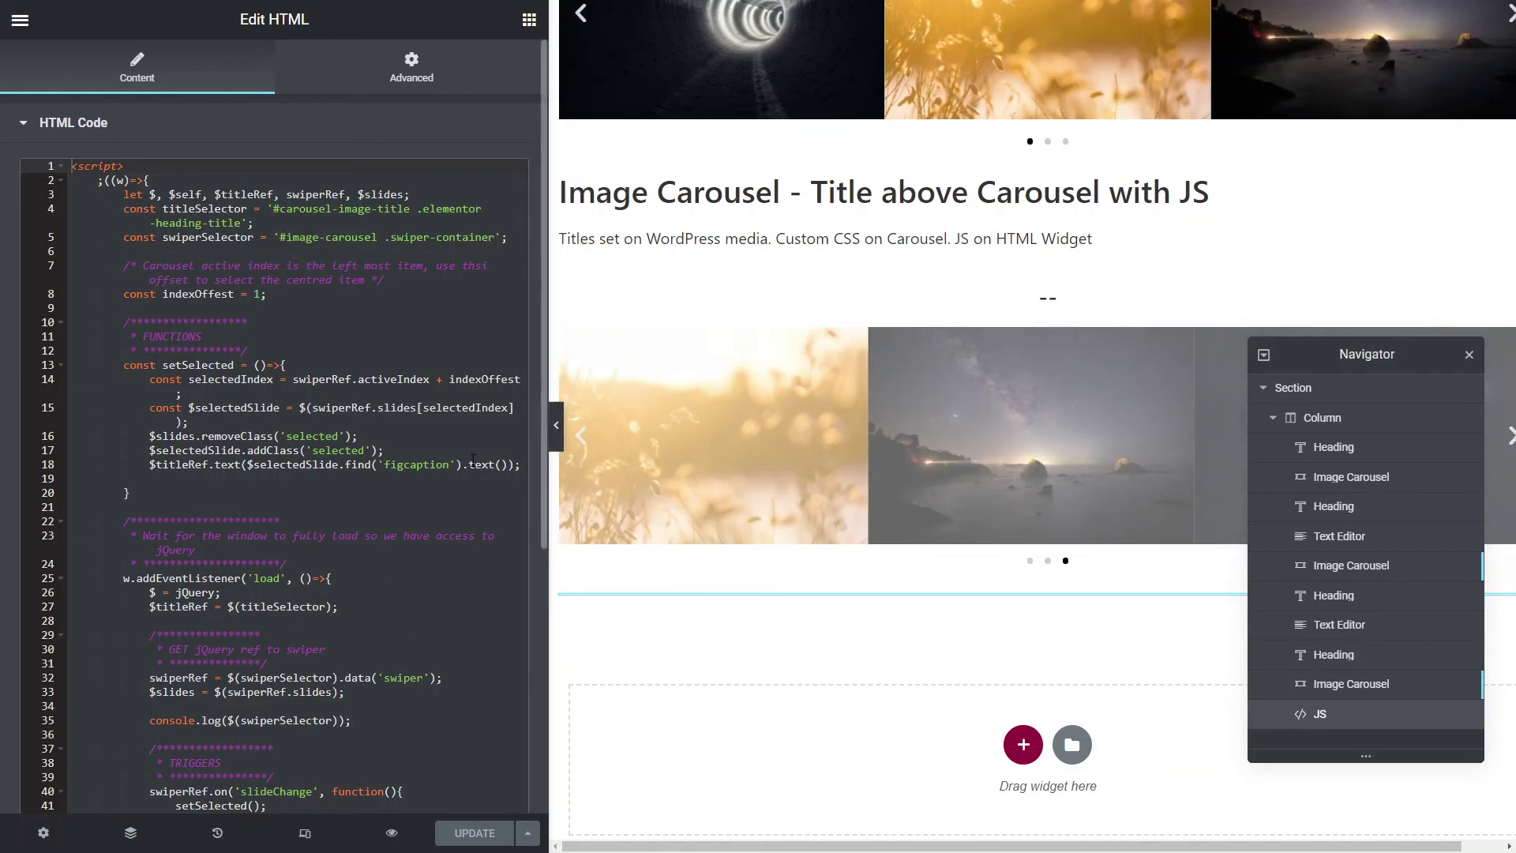
left_click(360, 209)
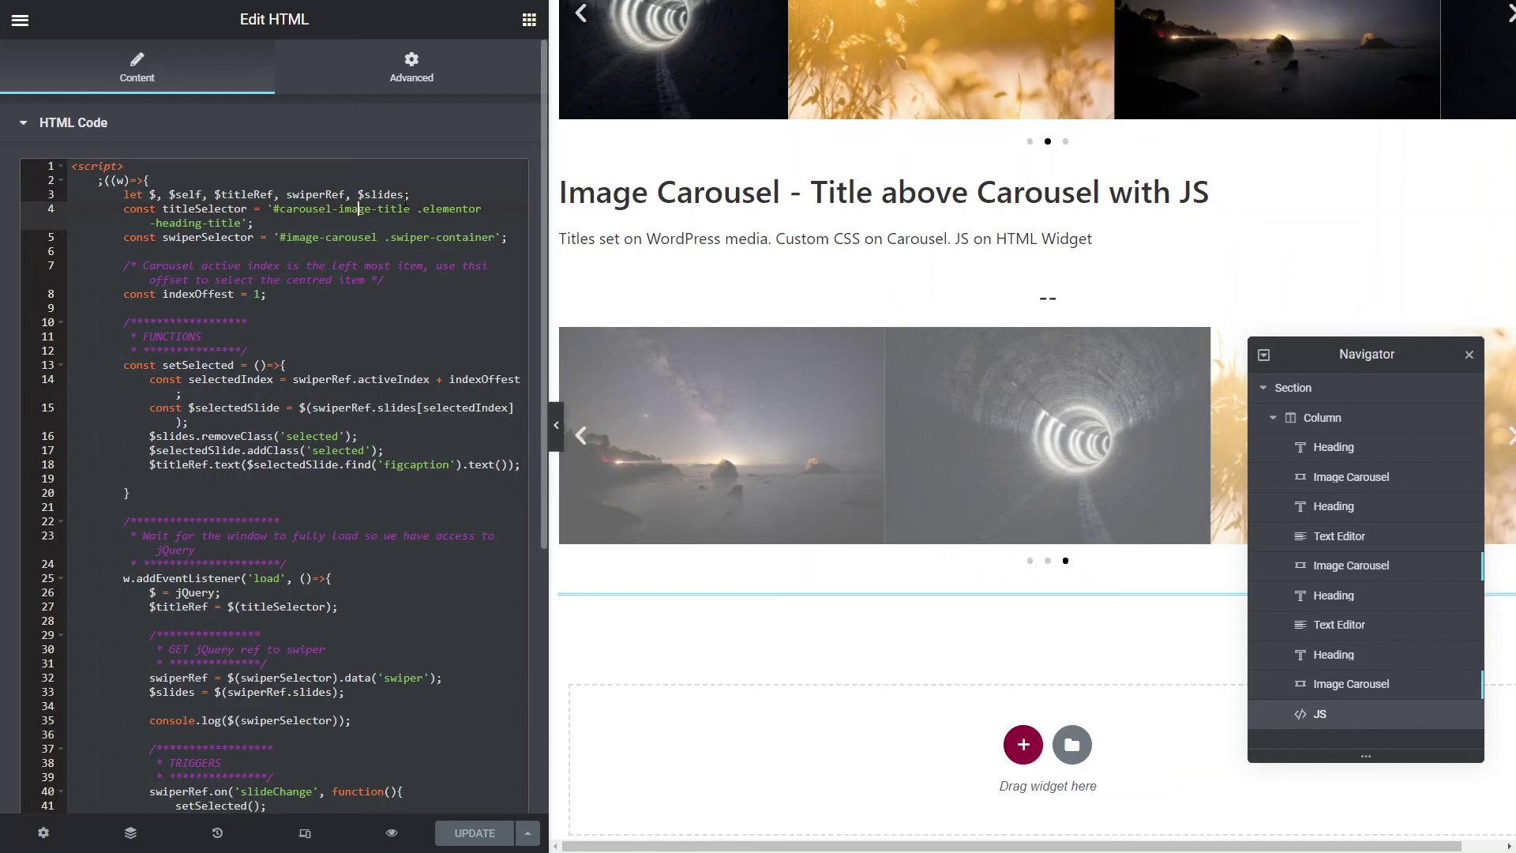
left_click_drag(410, 209, 290, 214)
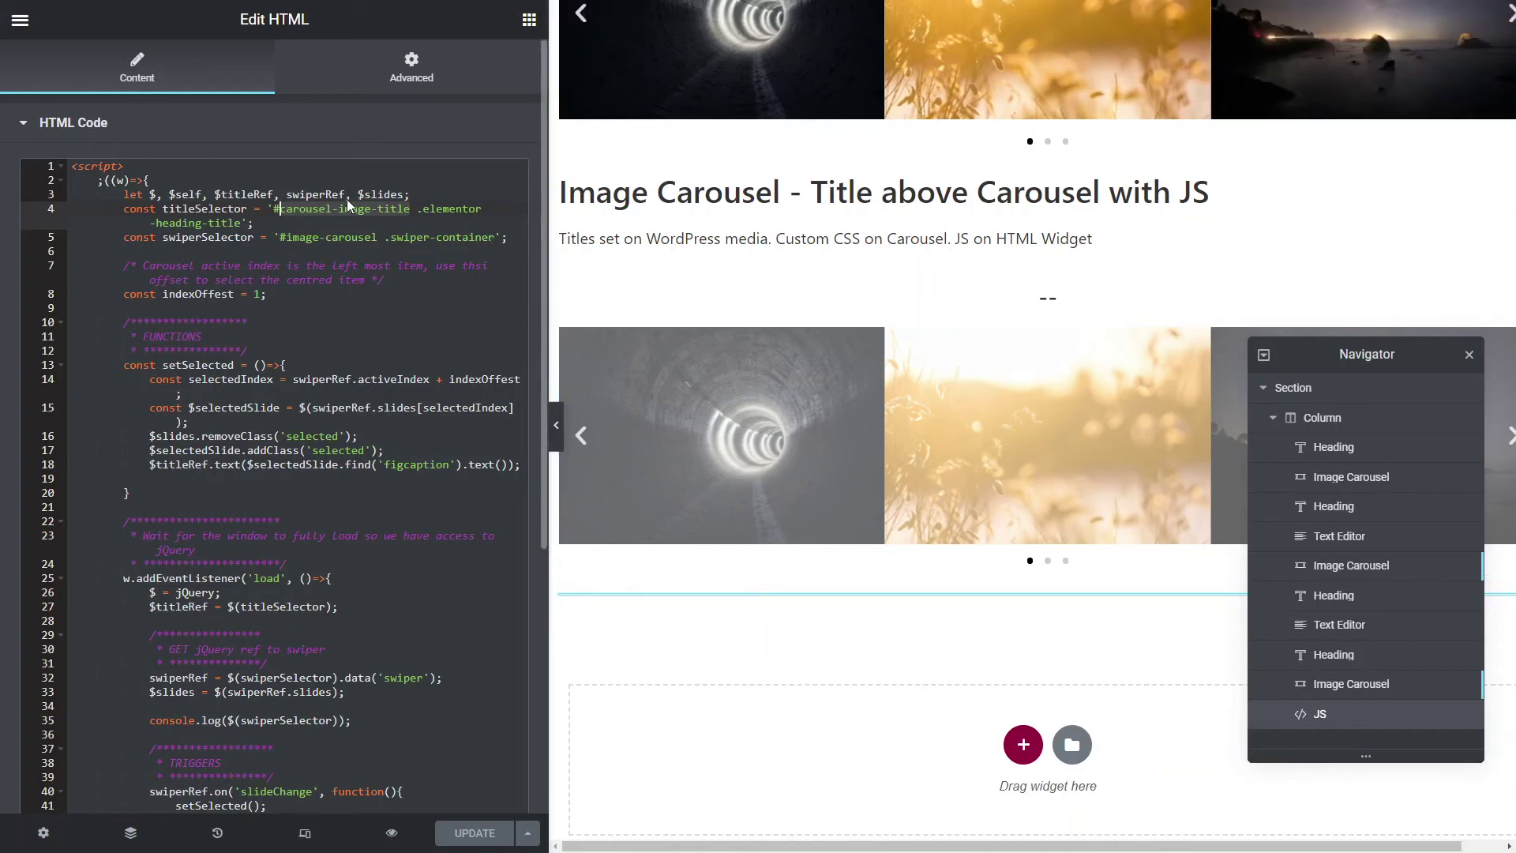
left_click_drag(376, 237, 281, 237)
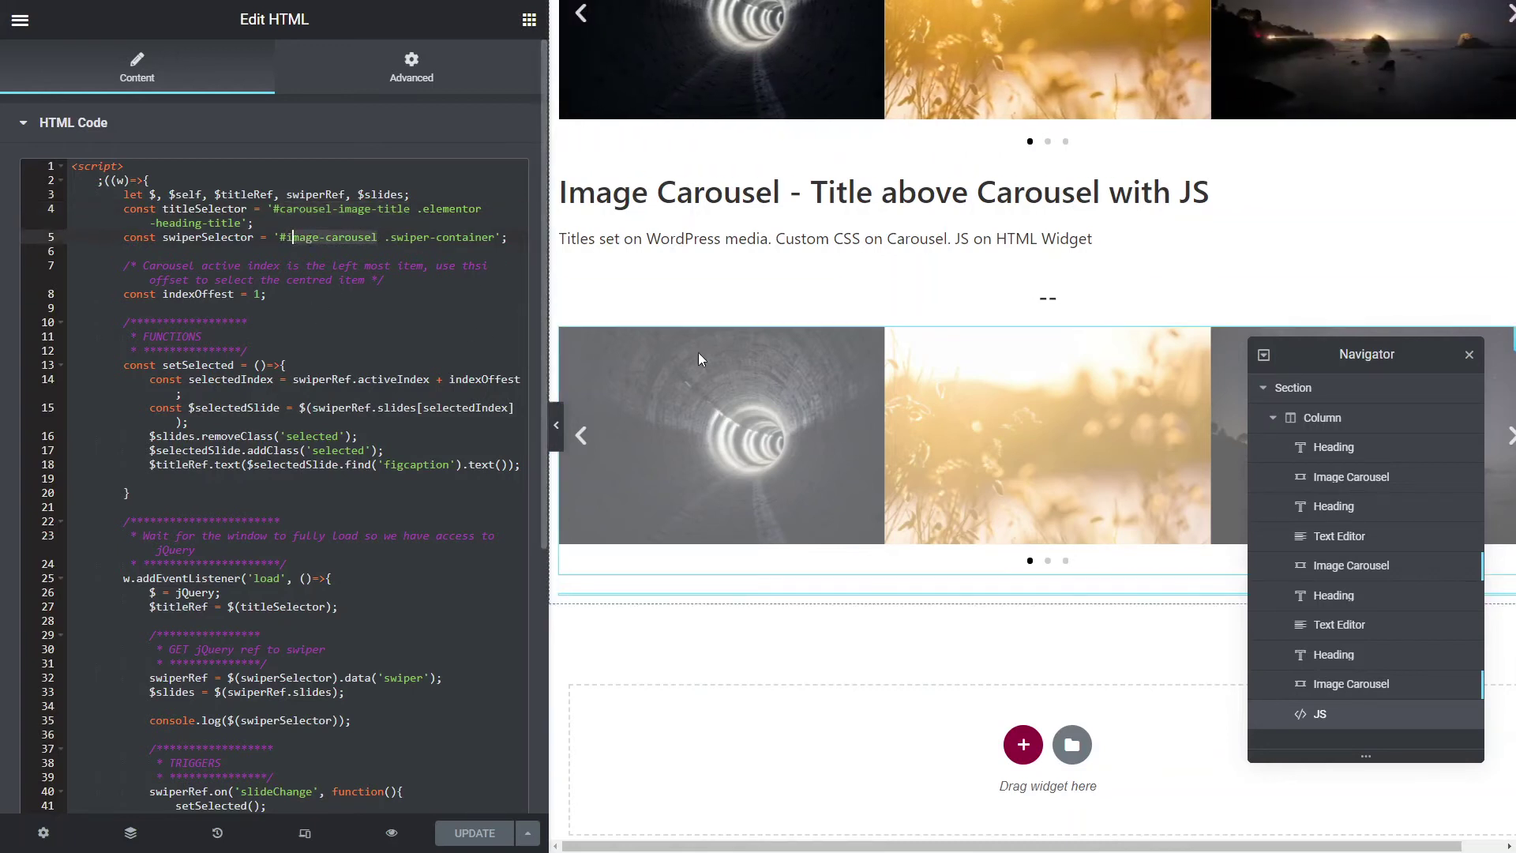
left_click(1070, 304)
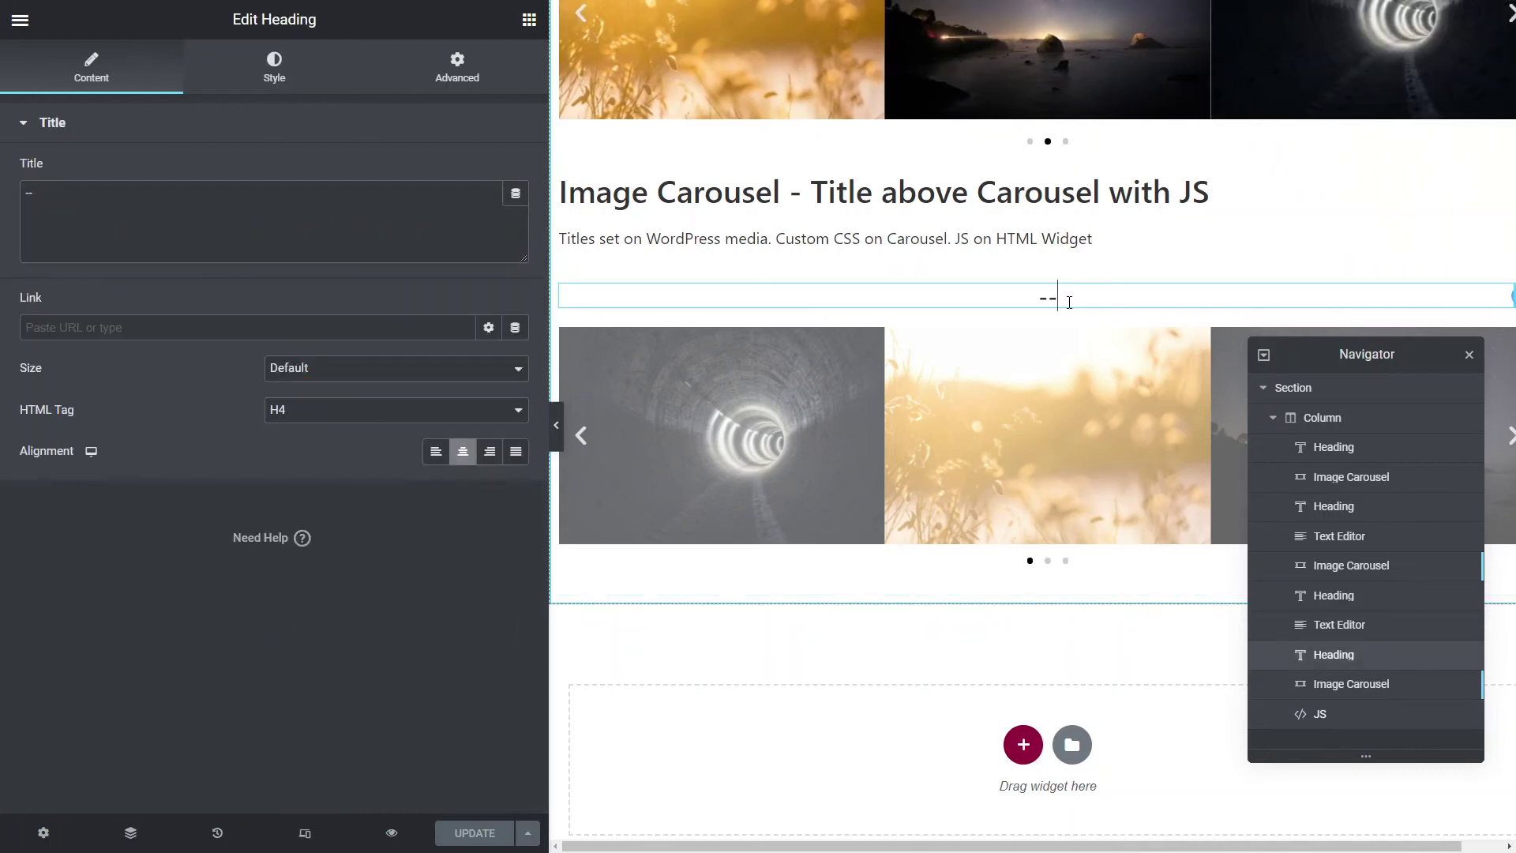
Select CSS IDs 'carousel-image-title' on the heading and 'image-carousel' on the carousel, then reopen the JS script.
left_click(457, 67)
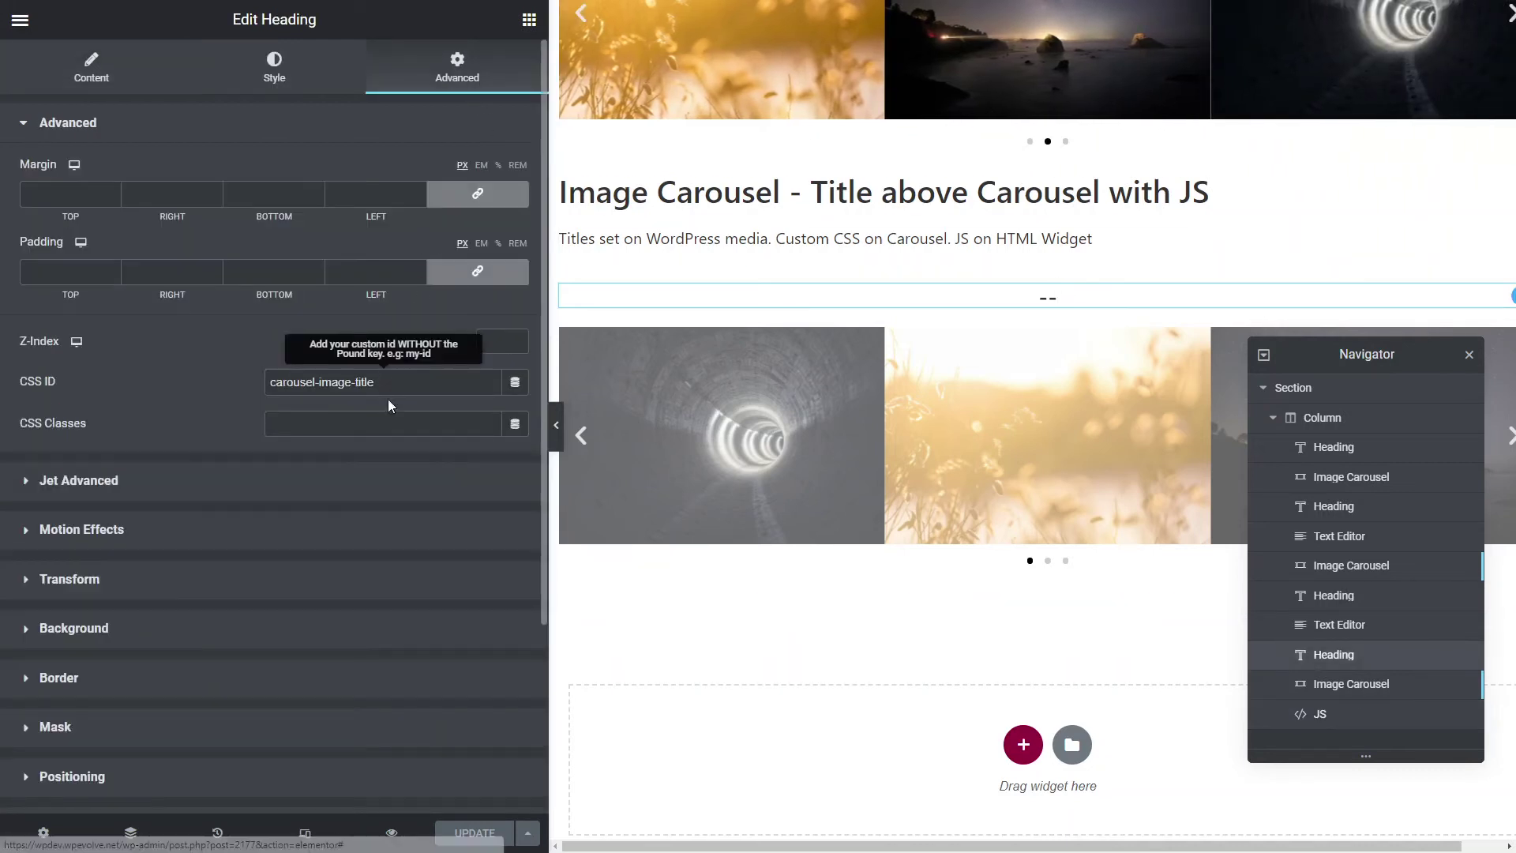
left_click_drag(379, 382, 158, 377)
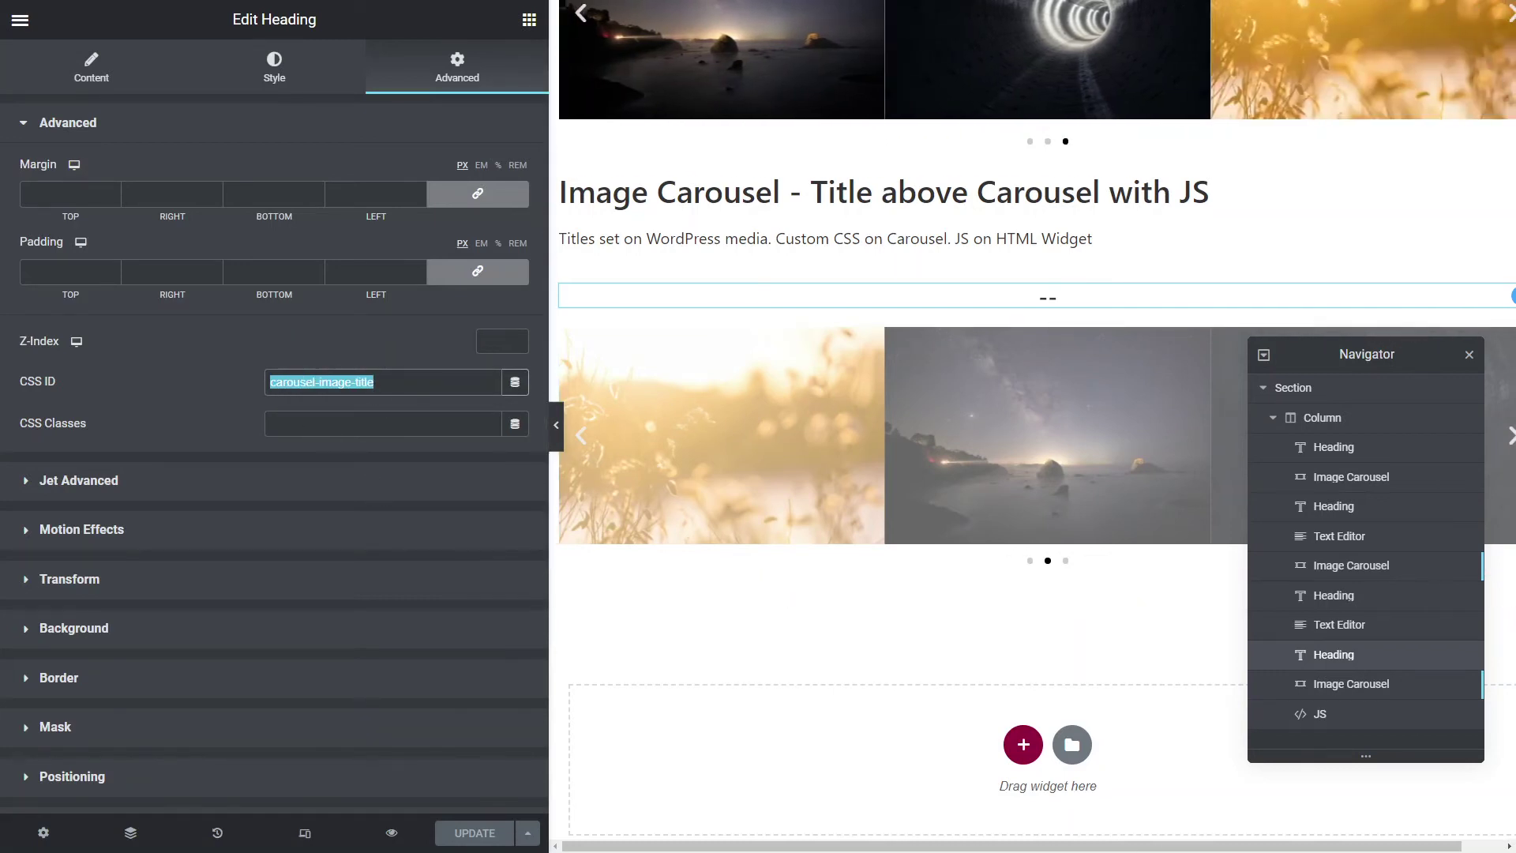
left_click(1090, 411)
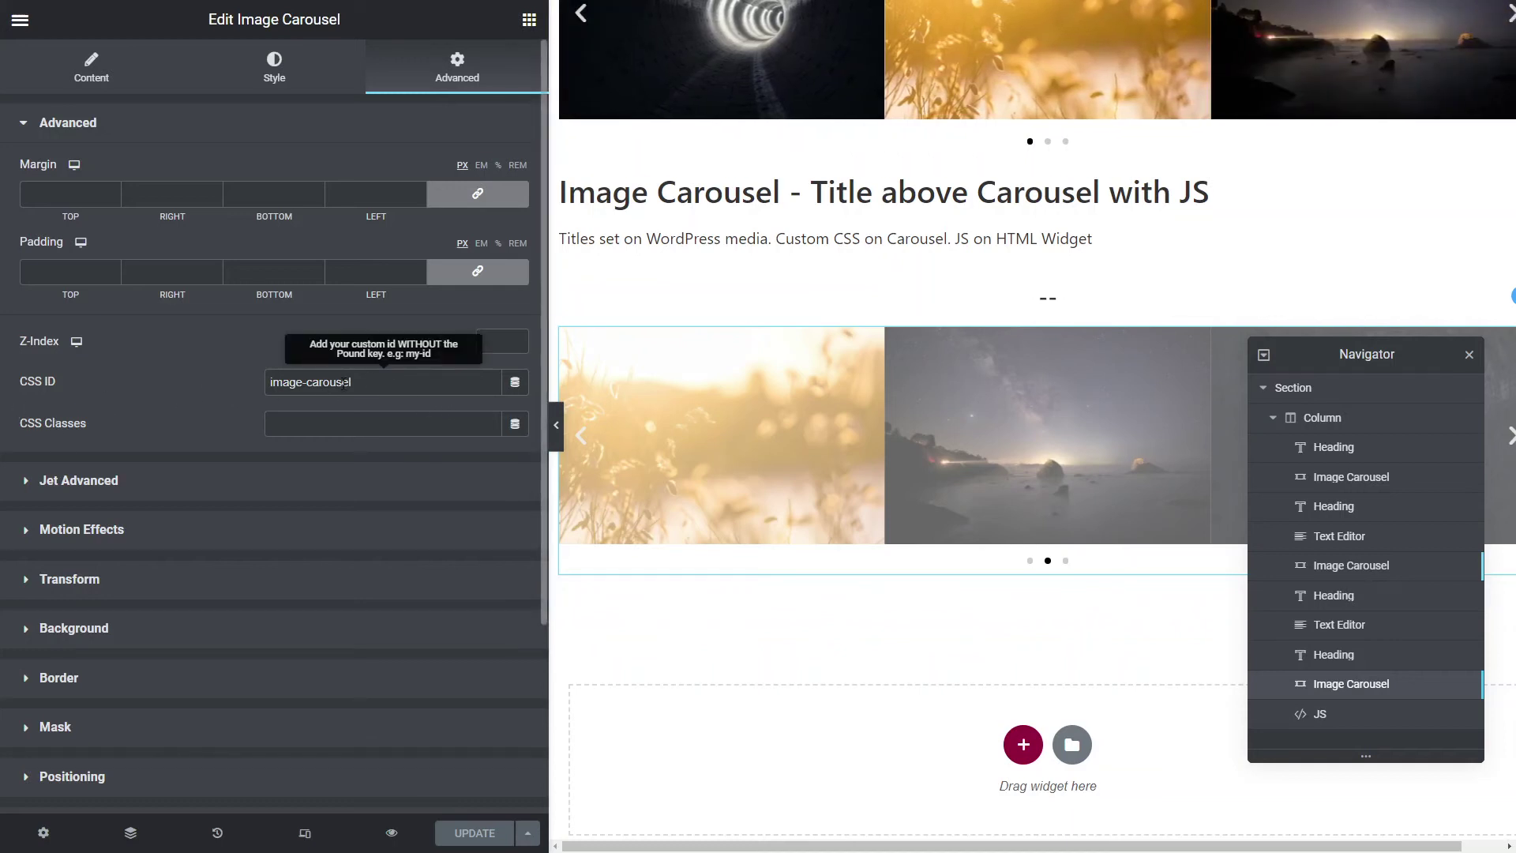
left_click_drag(355, 382, 123, 386)
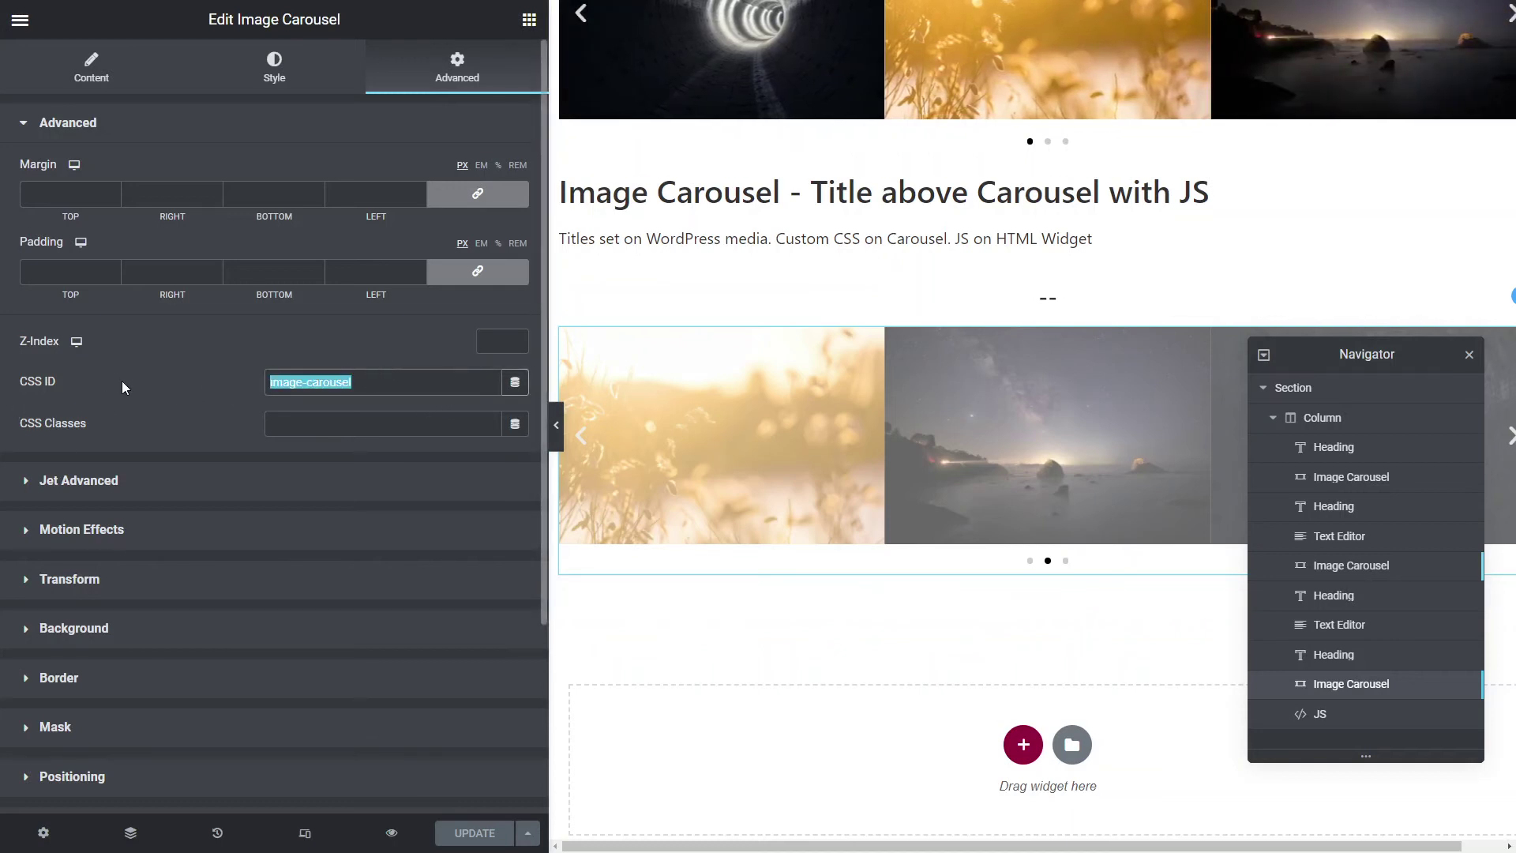
left_click(1317, 715)
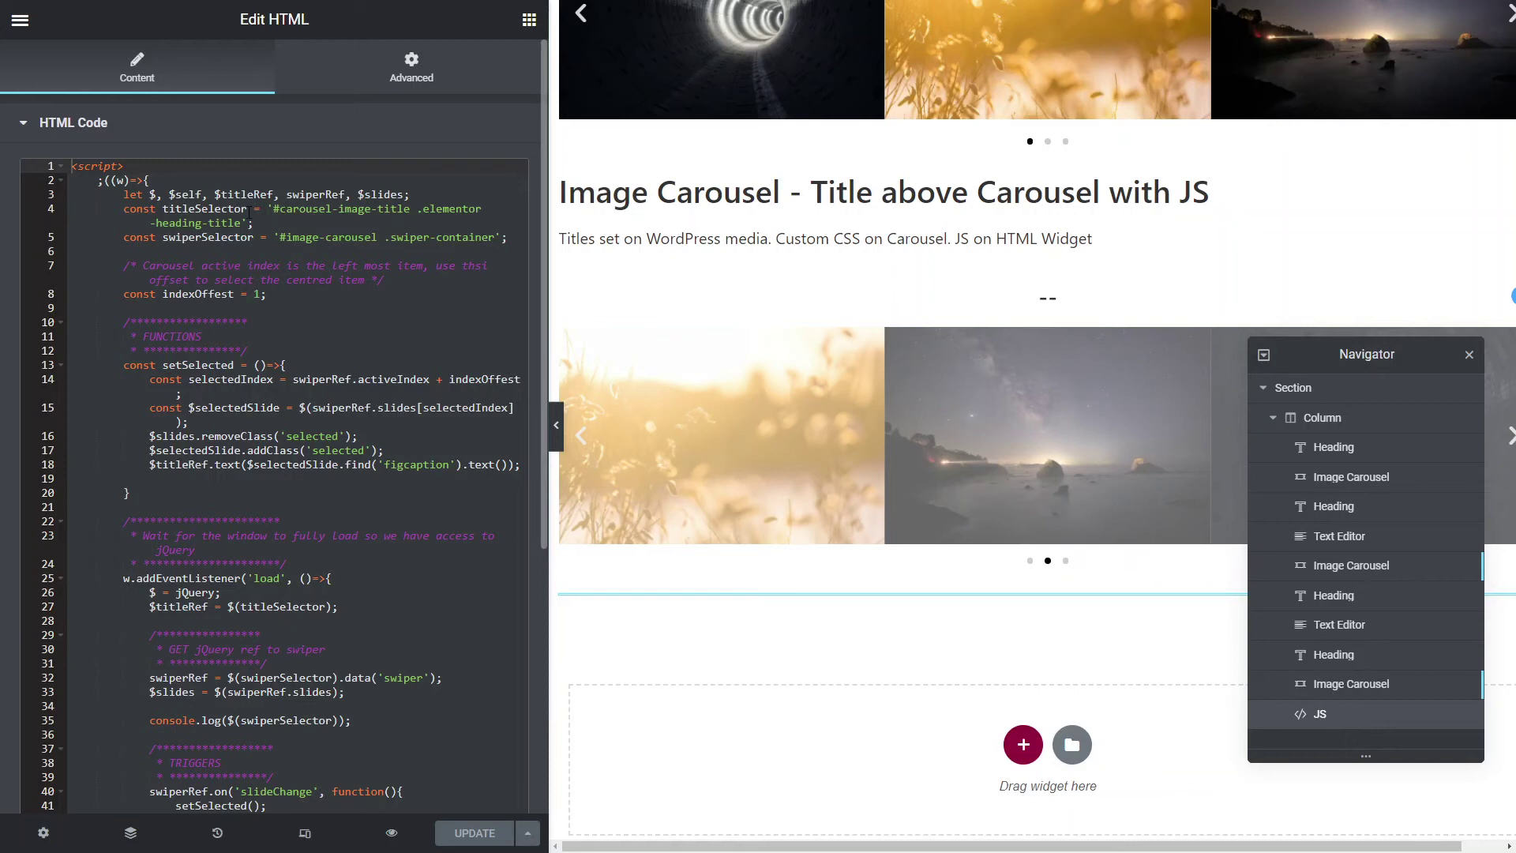
left_click(375, 237)
left_click(327, 308)
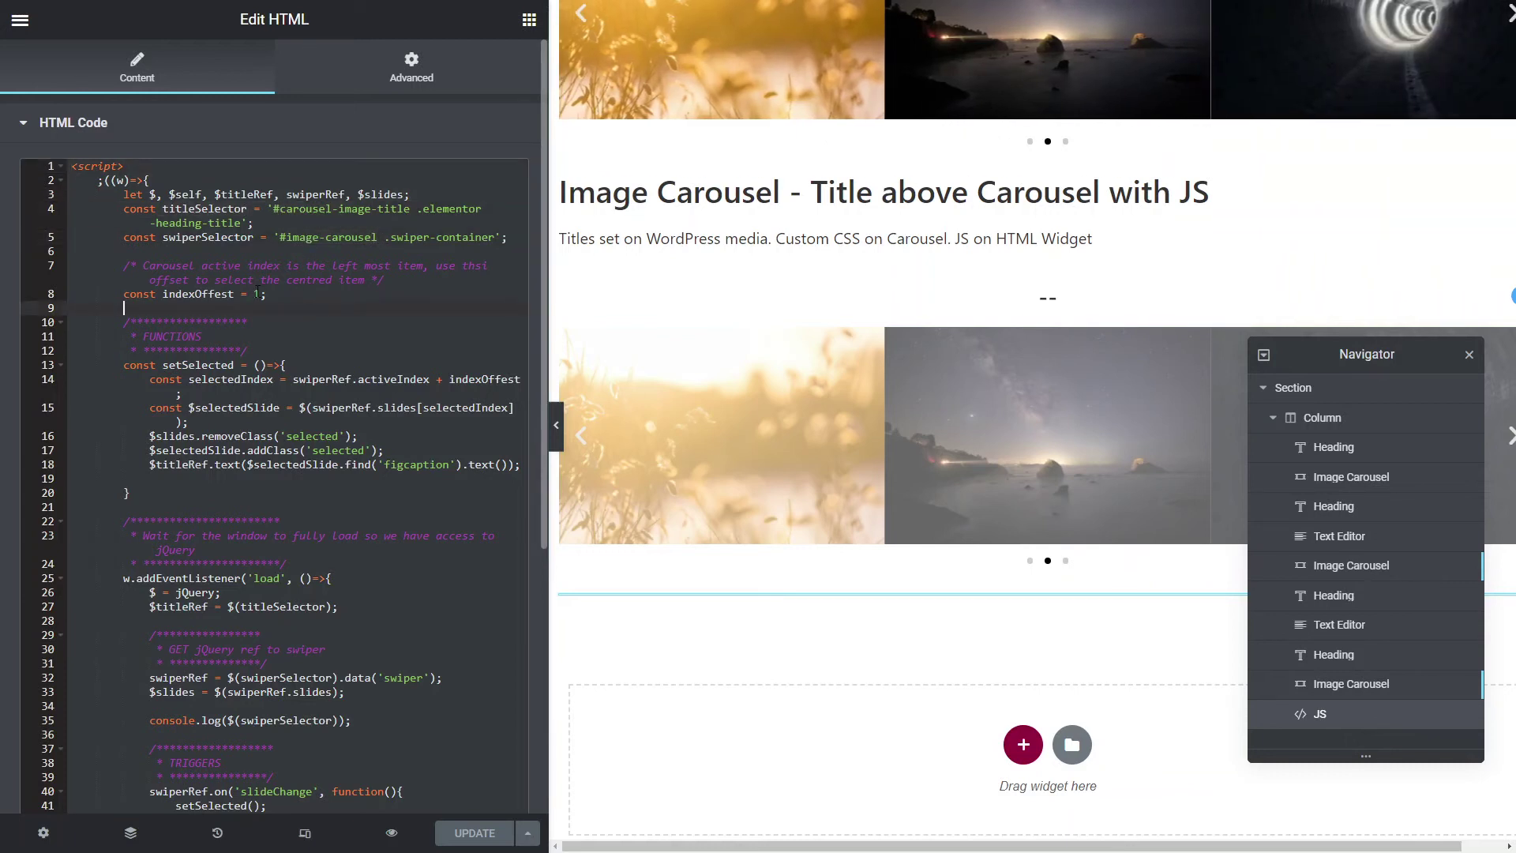
left_click(272, 295)
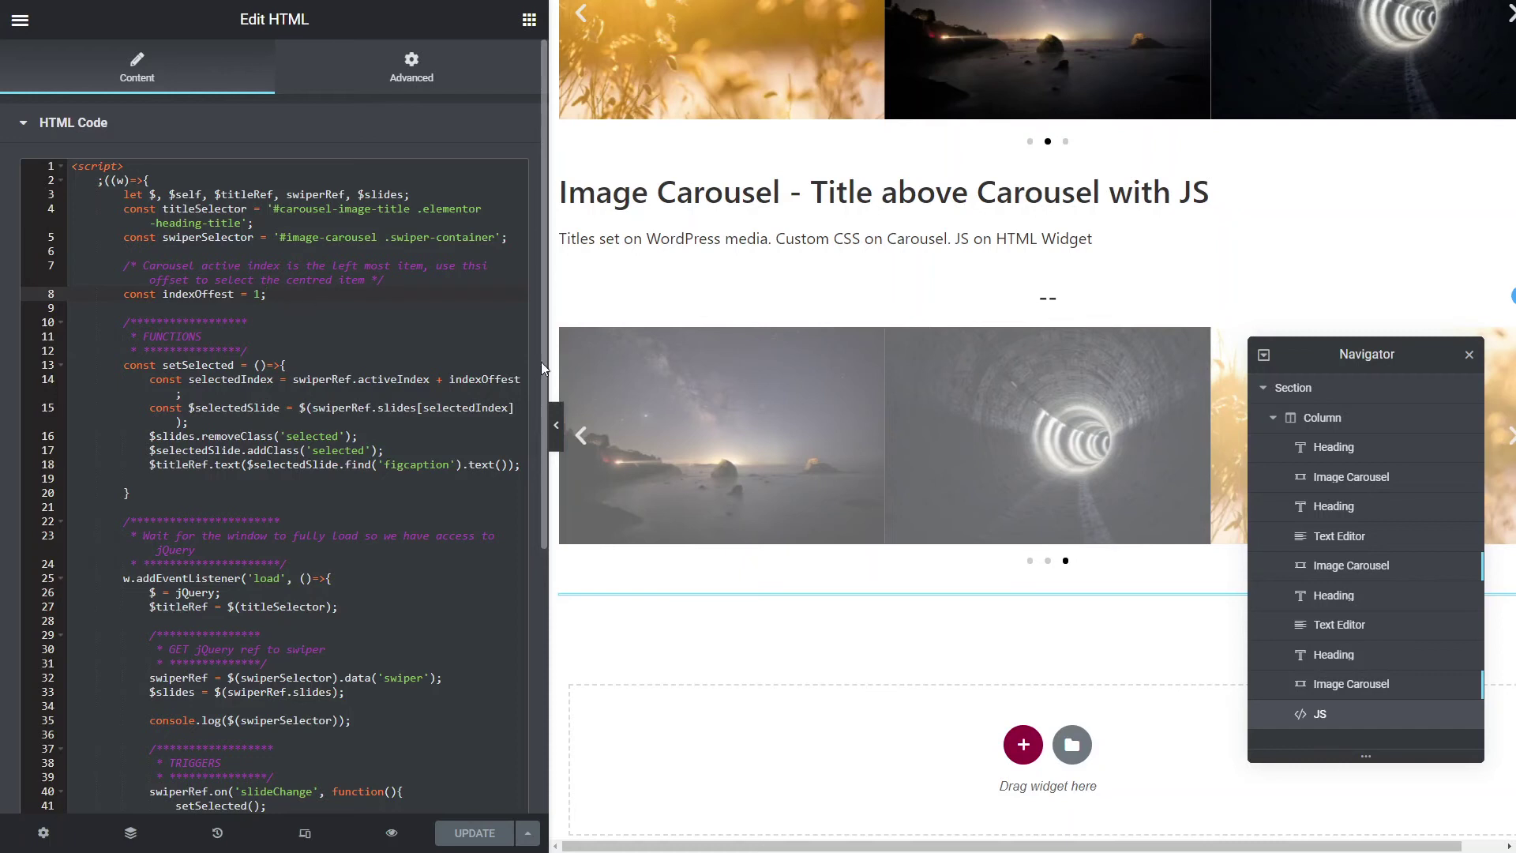
left_click_drag(1252, 362, 1267, 470)
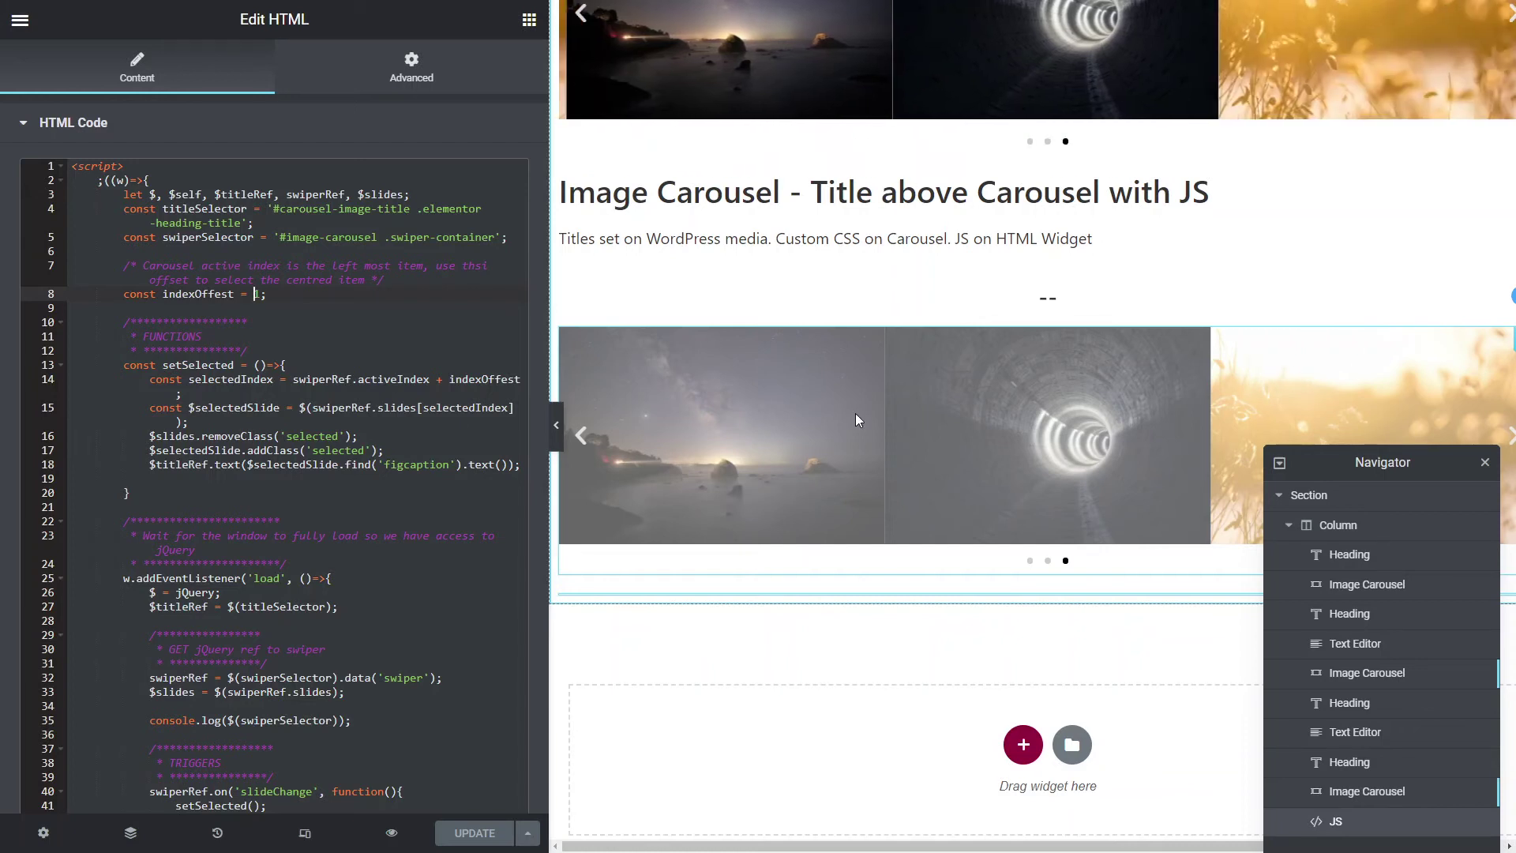
left_click(289, 348)
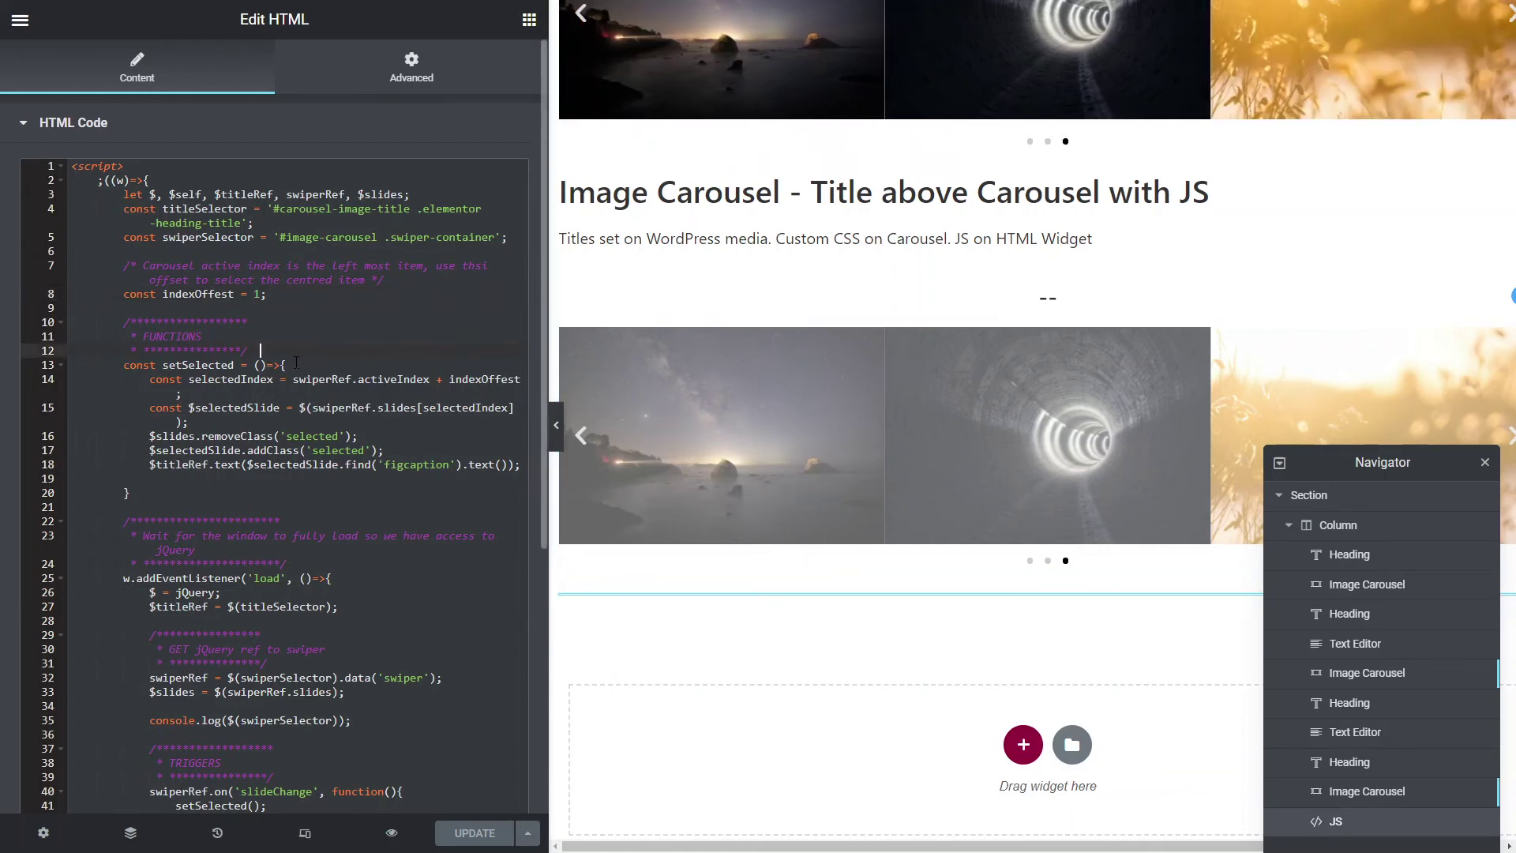
scroll(296, 364, "down", 4)
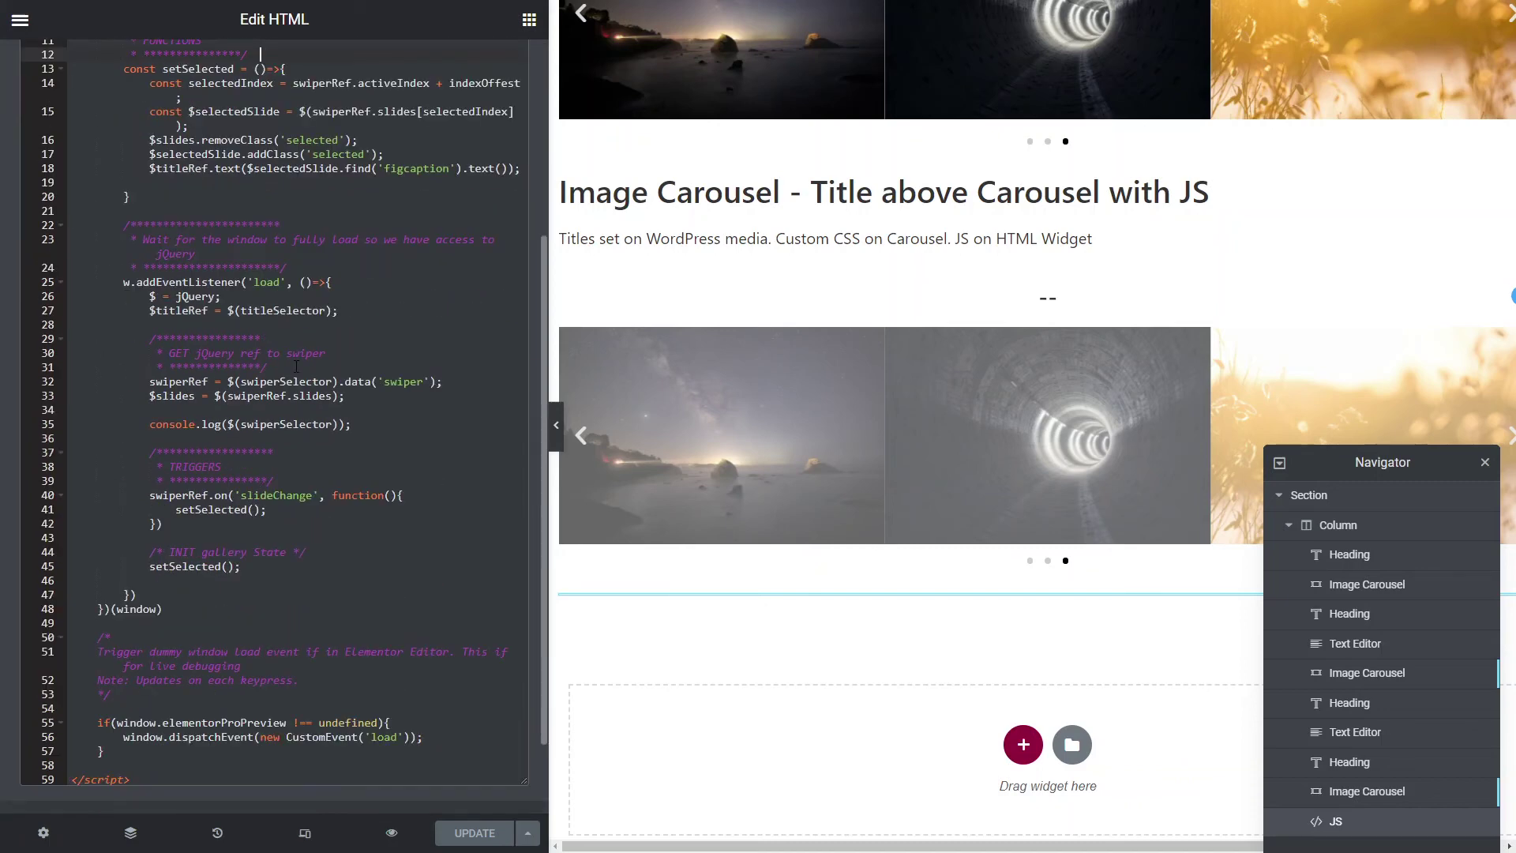
scroll(330, 371, "up", 3)
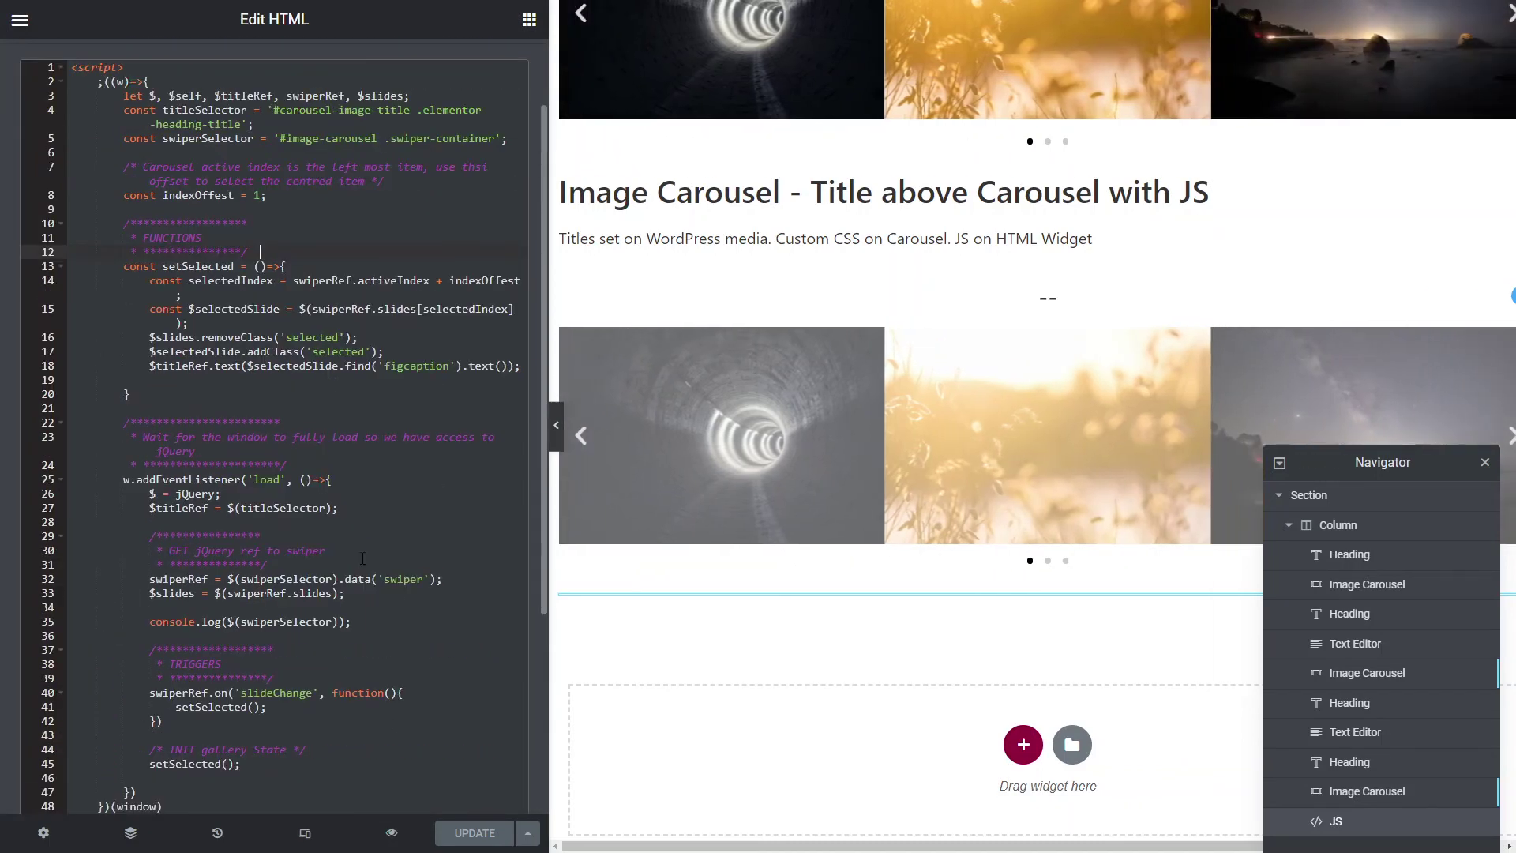
scroll(357, 554, "down", 3)
scroll(358, 554, "down", 2)
scroll(294, 341, "up", 2)
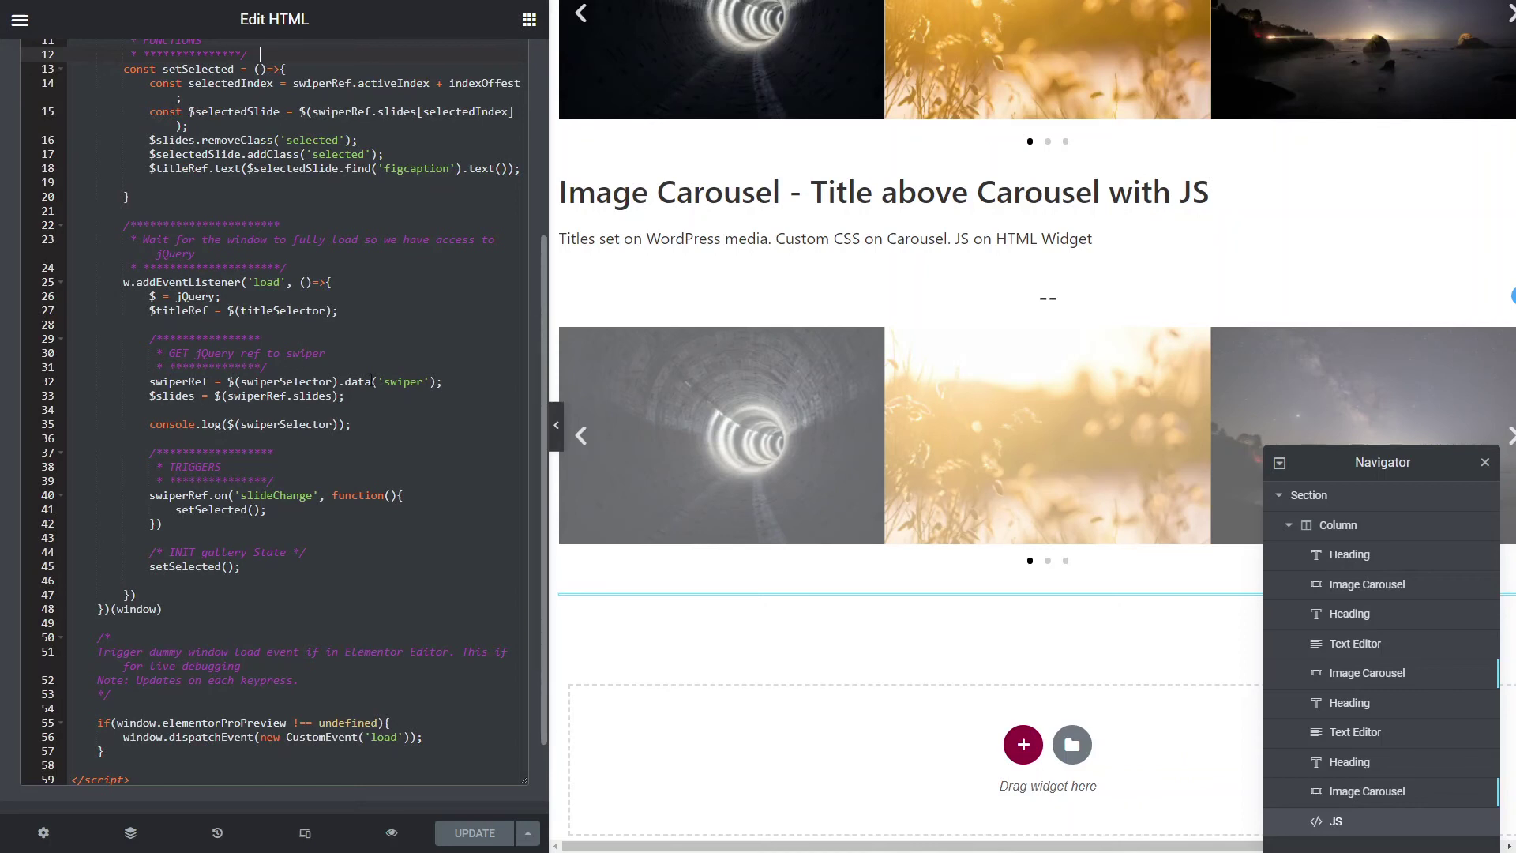
left_click(287, 495)
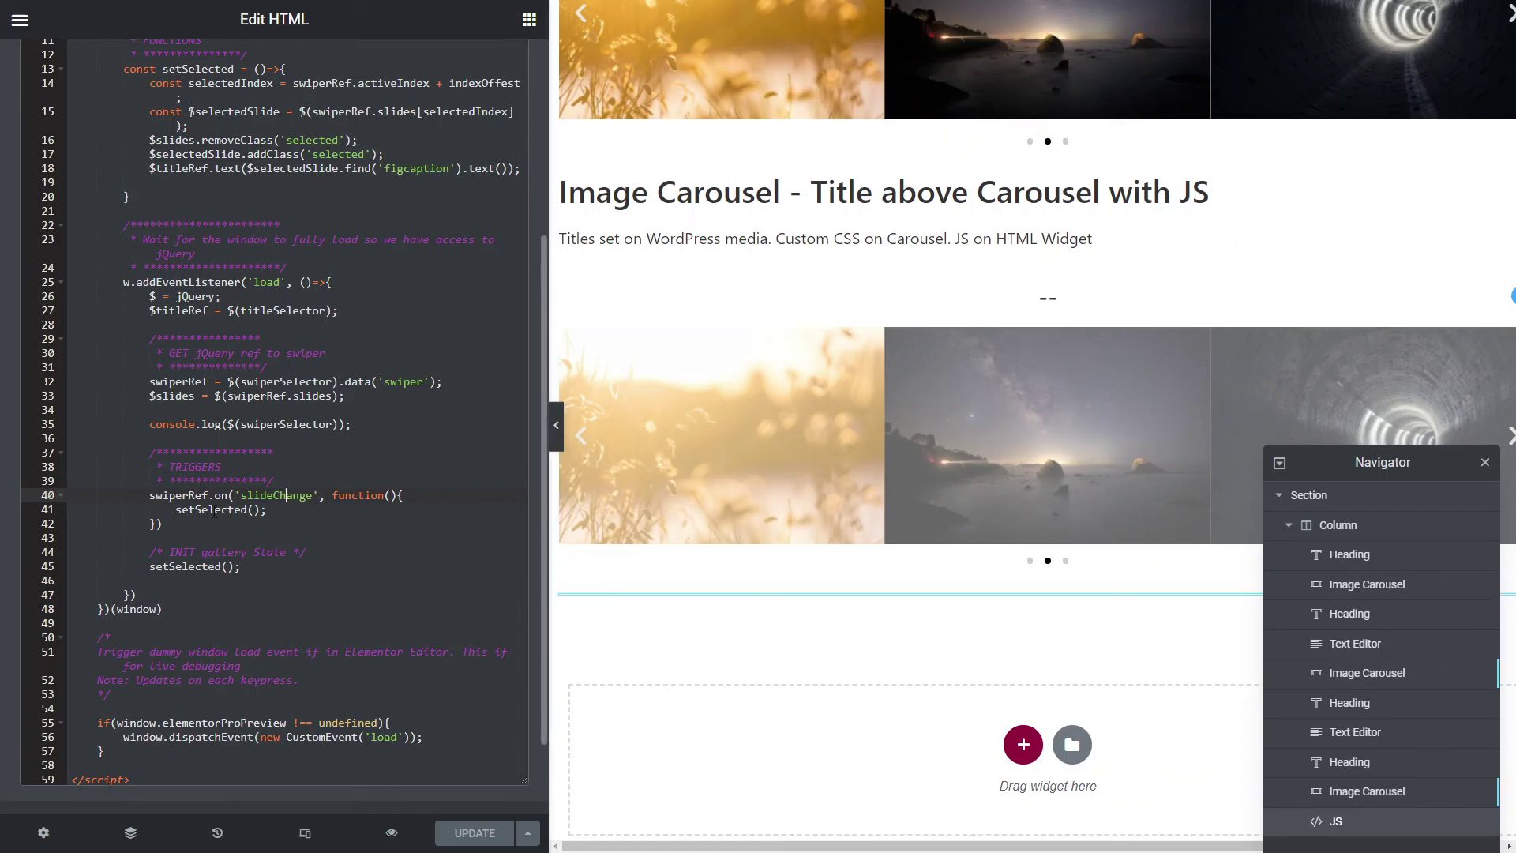
left_click(249, 509)
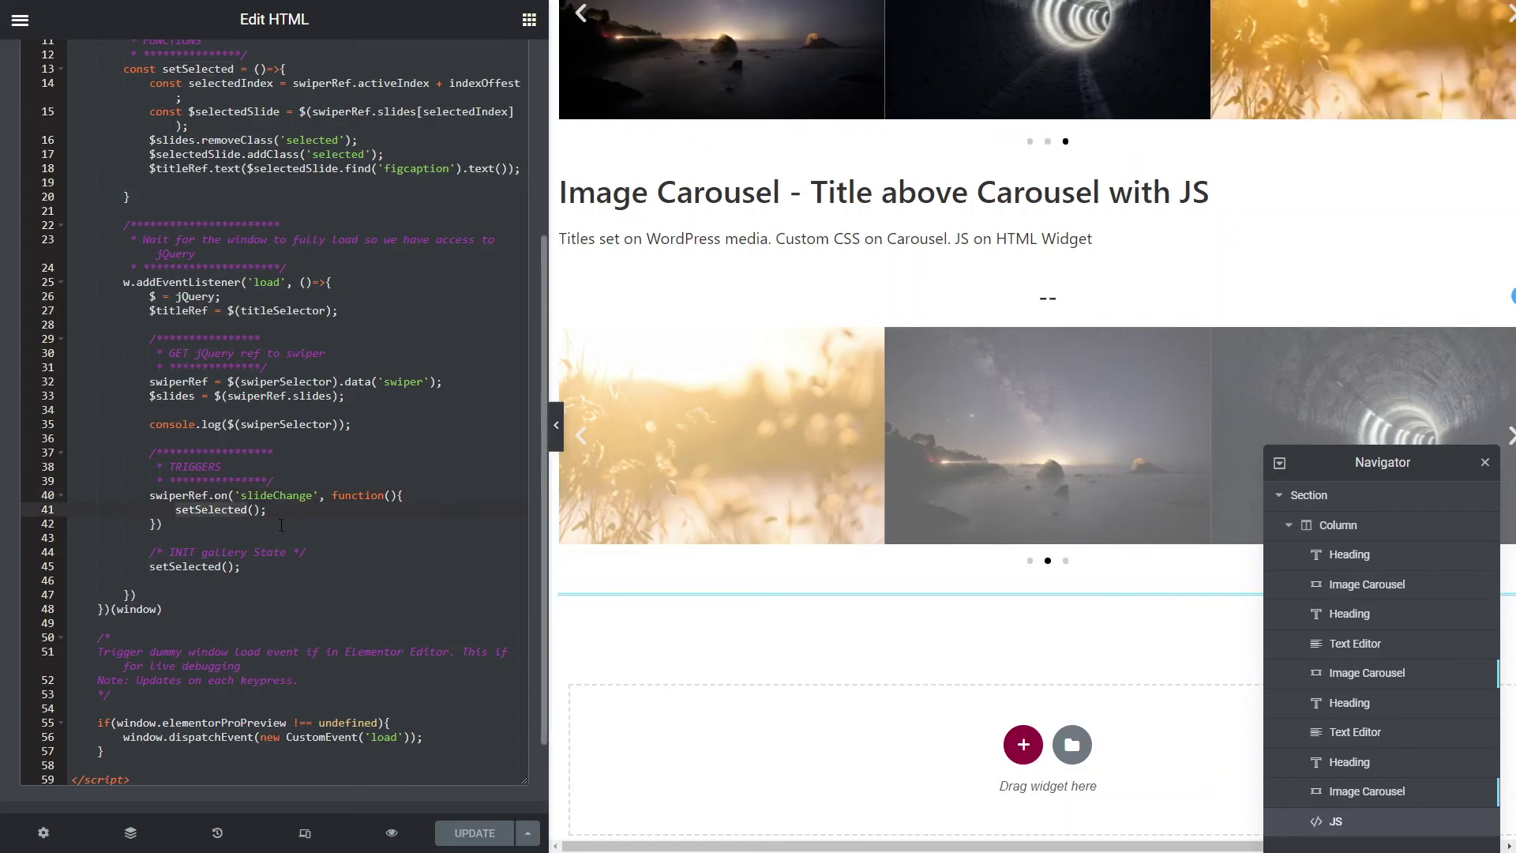
scroll(300, 486, "up", 5)
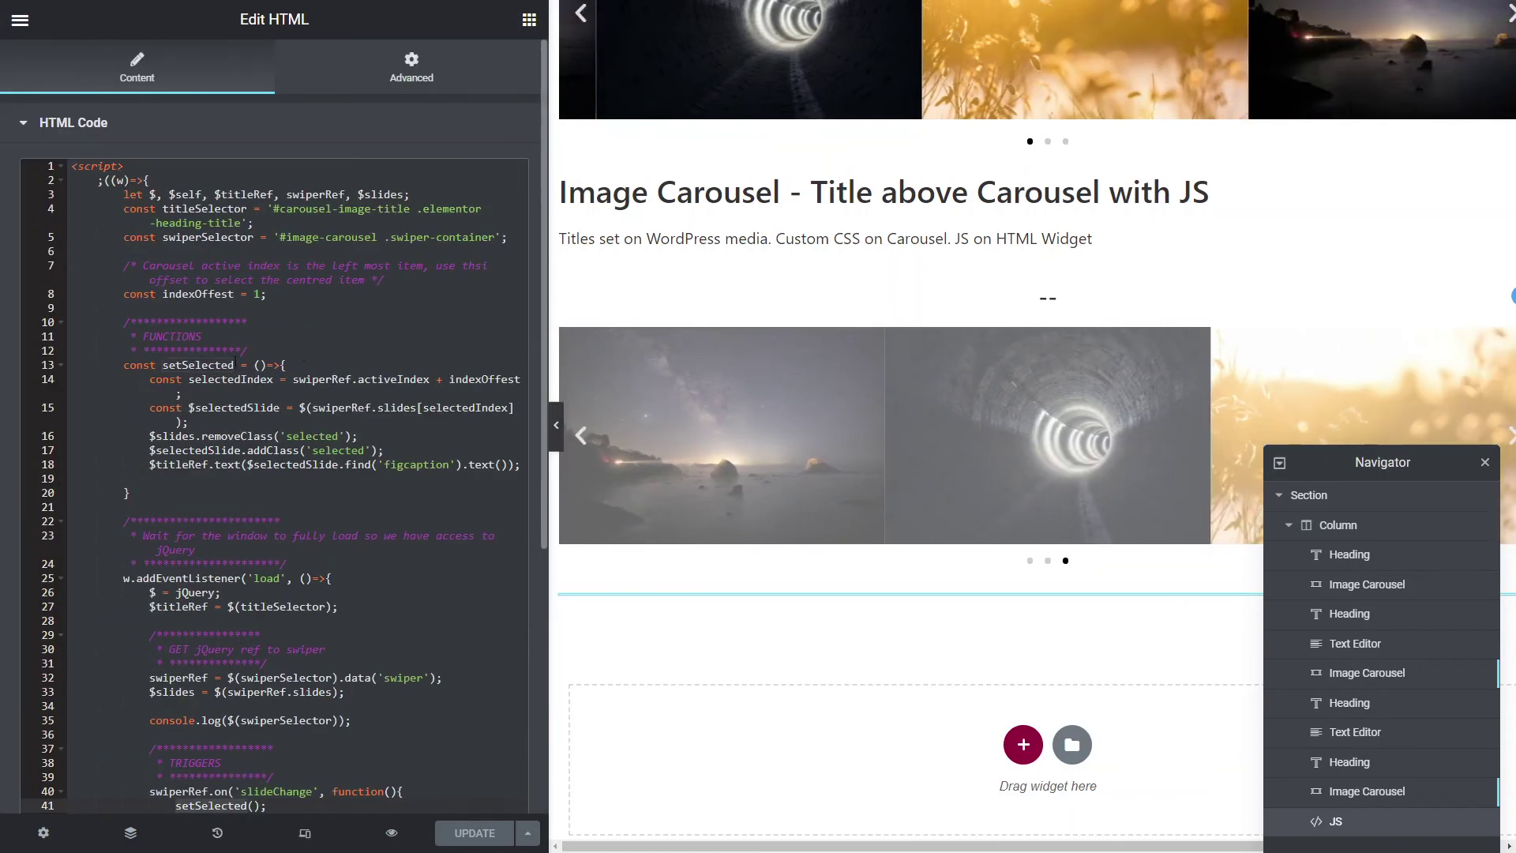
left_click(430, 379)
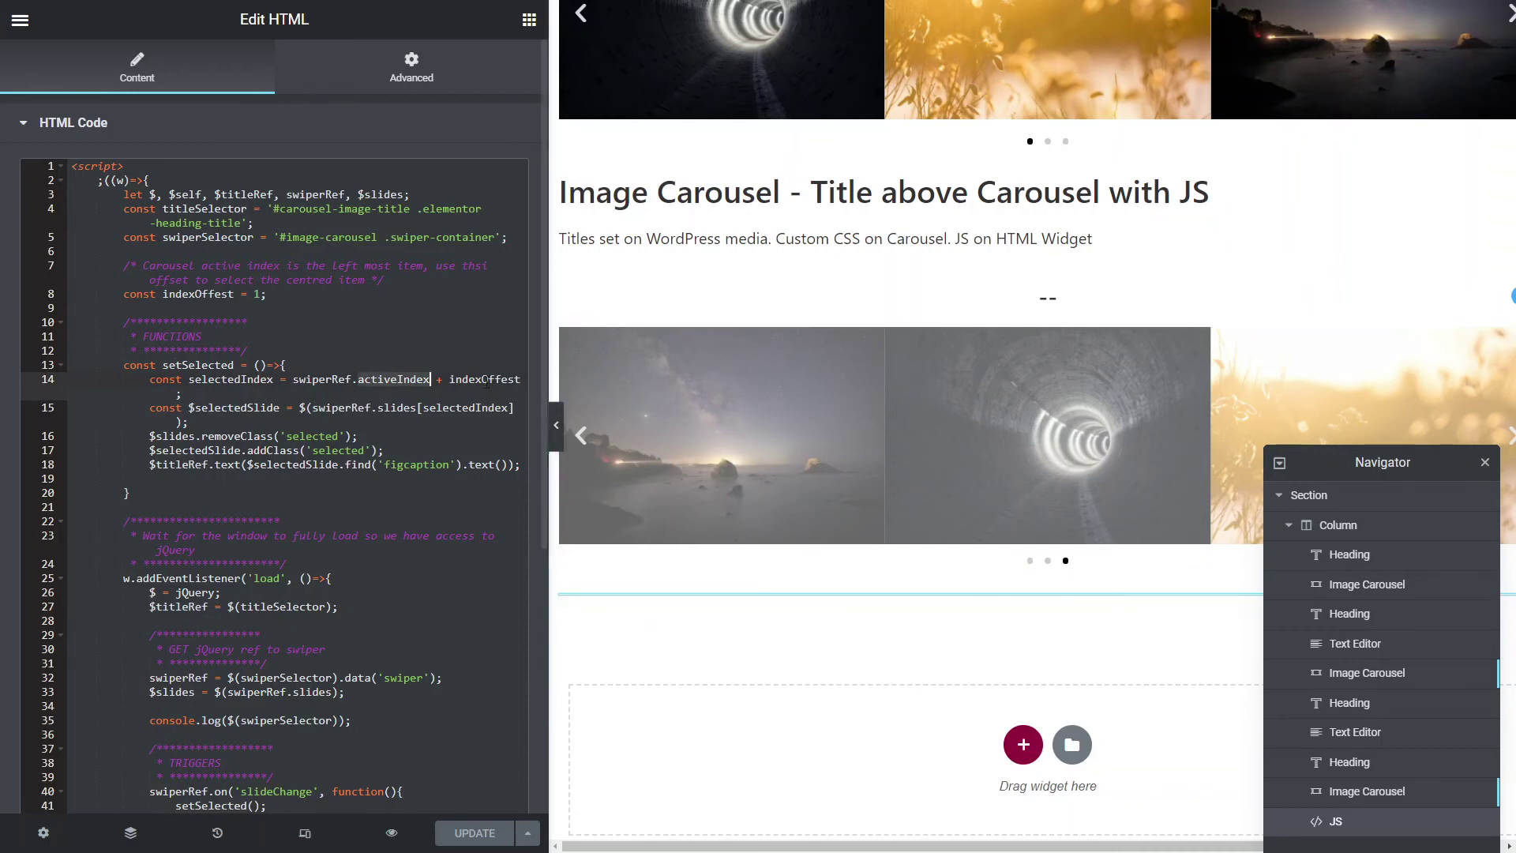
left_click(450, 380)
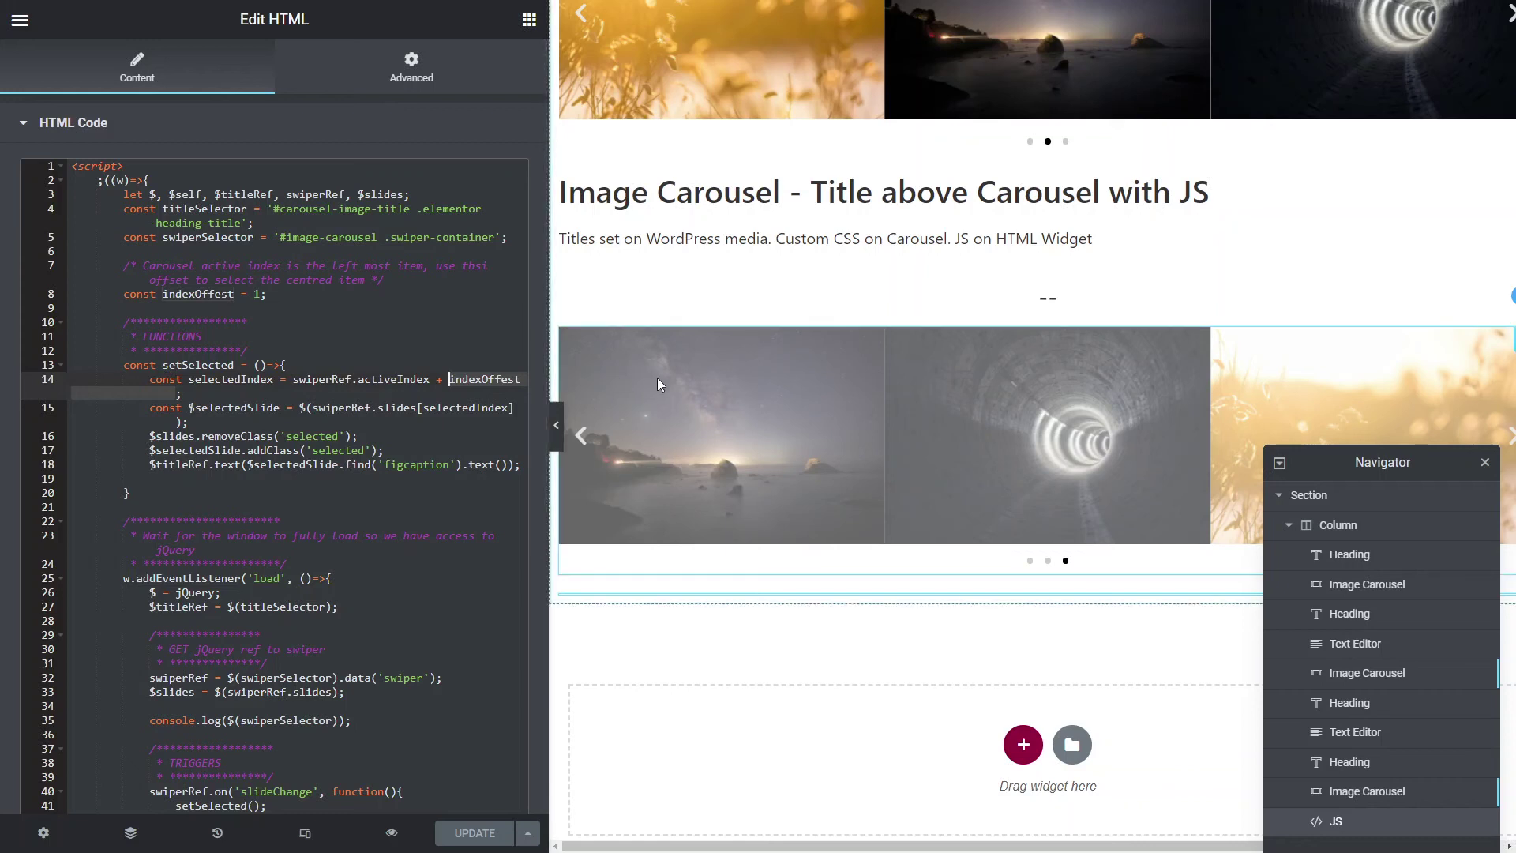
left_click(239, 392)
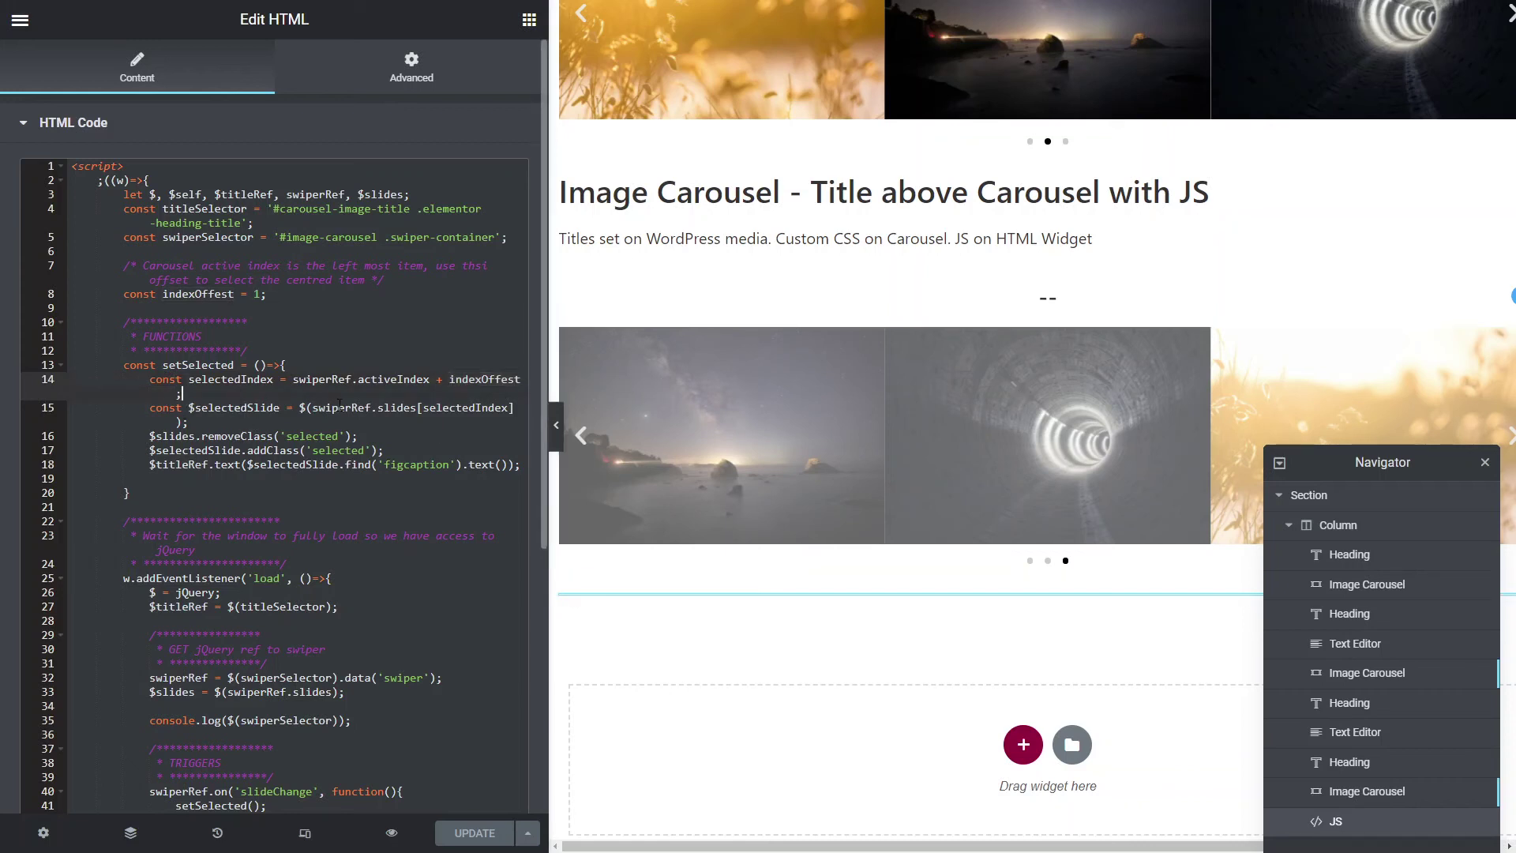
left_click(313, 436)
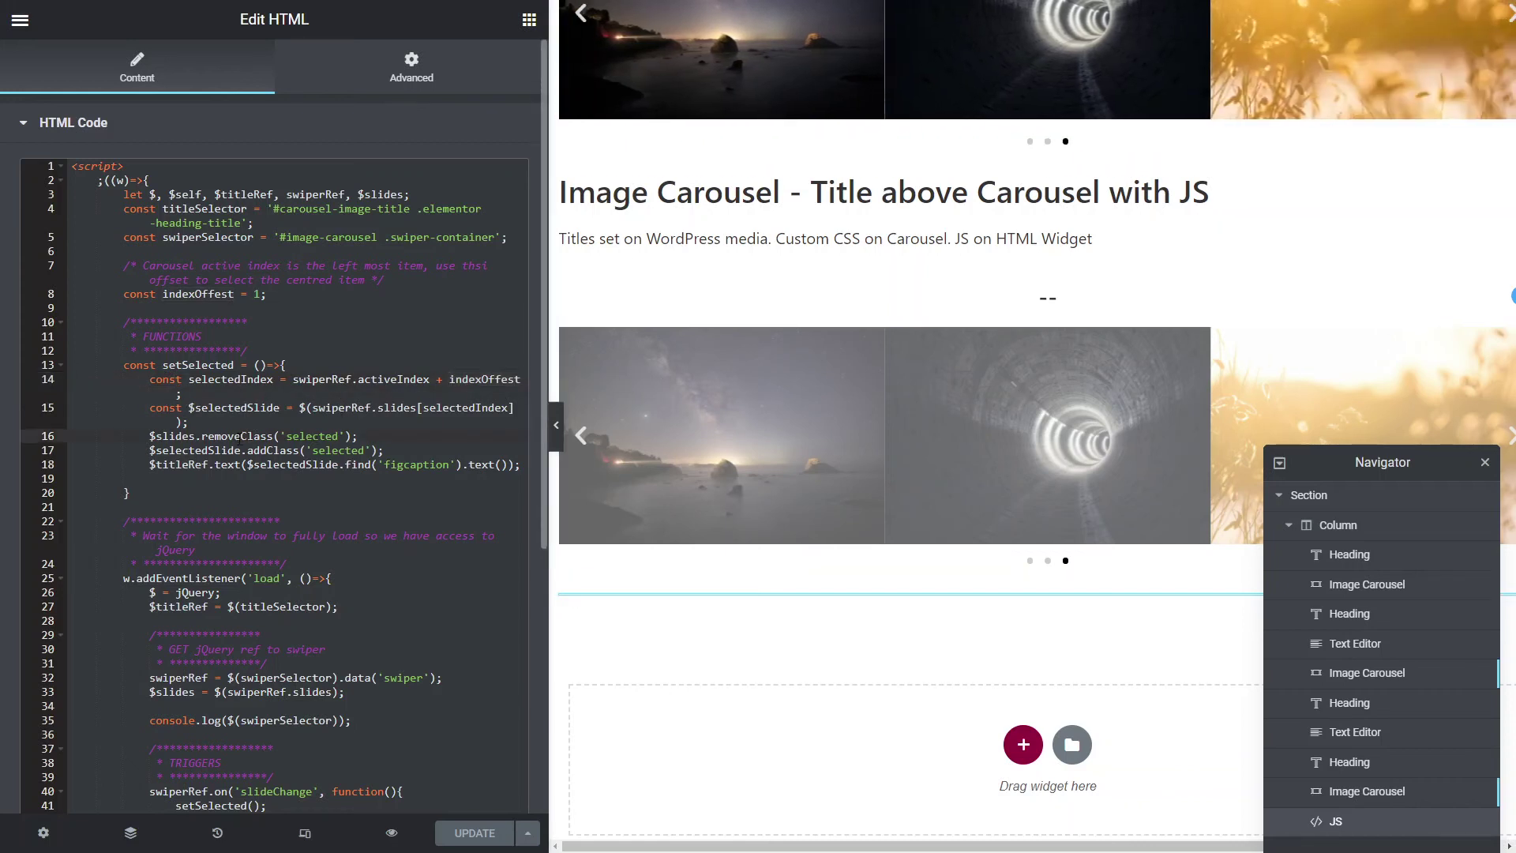
double_click(312, 436)
left_click(183, 450)
double_click(183, 450)
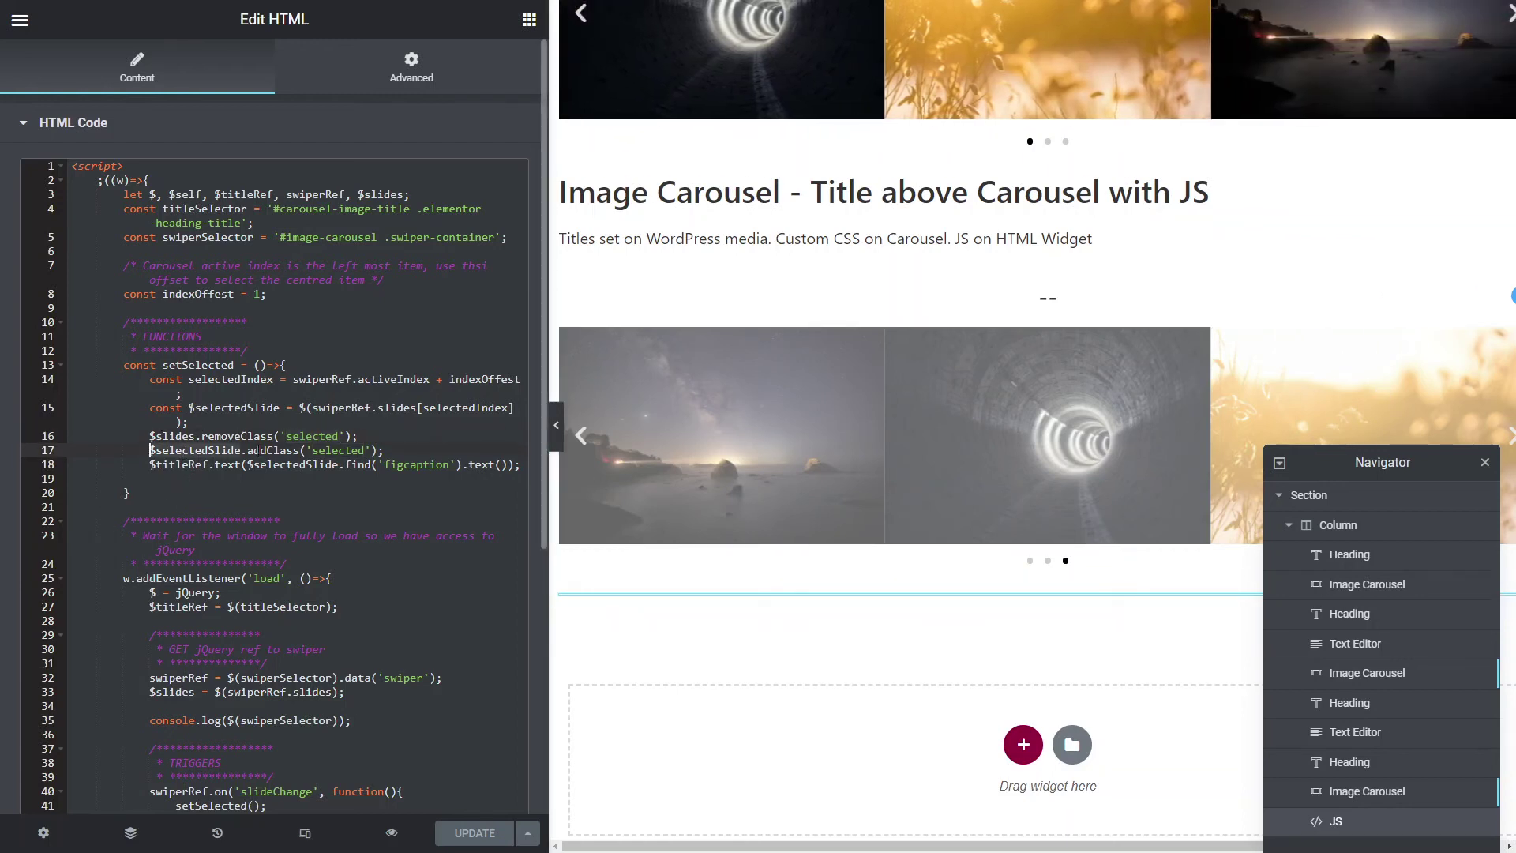
left_click(267, 452)
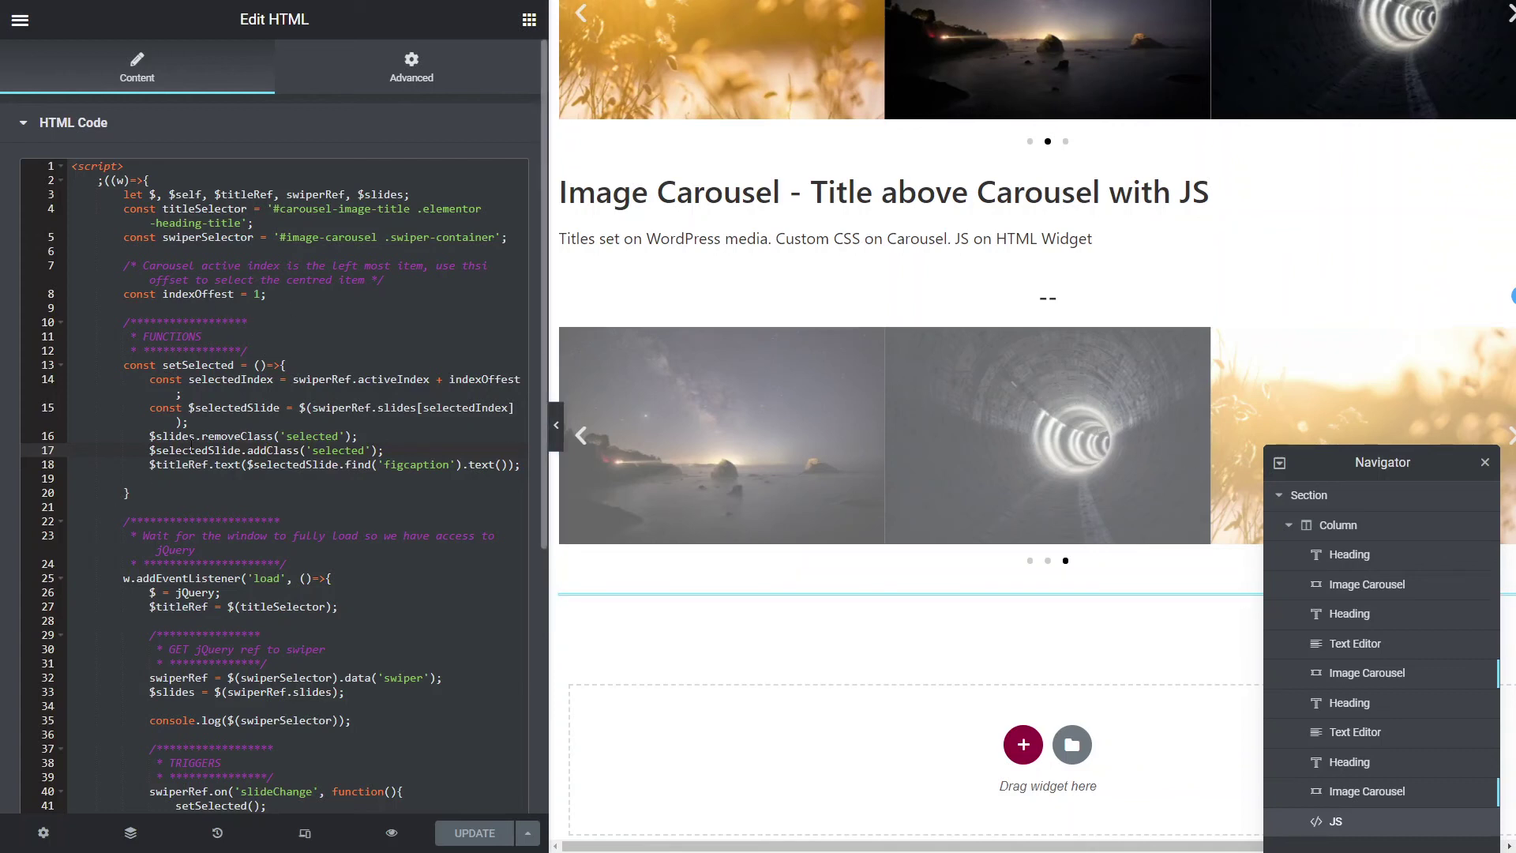
key("Up")
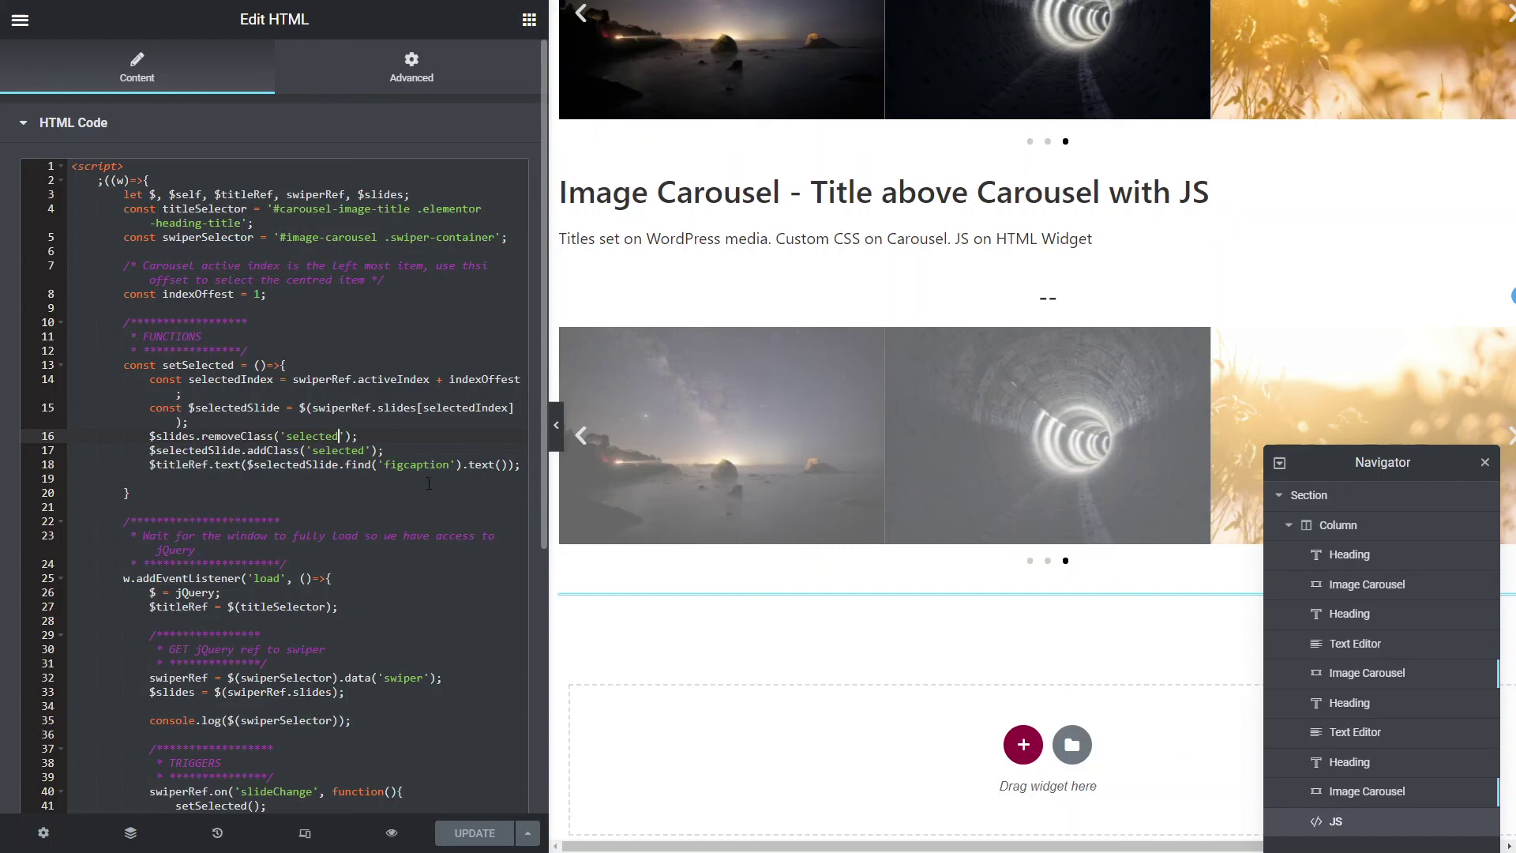
left_click(424, 465)
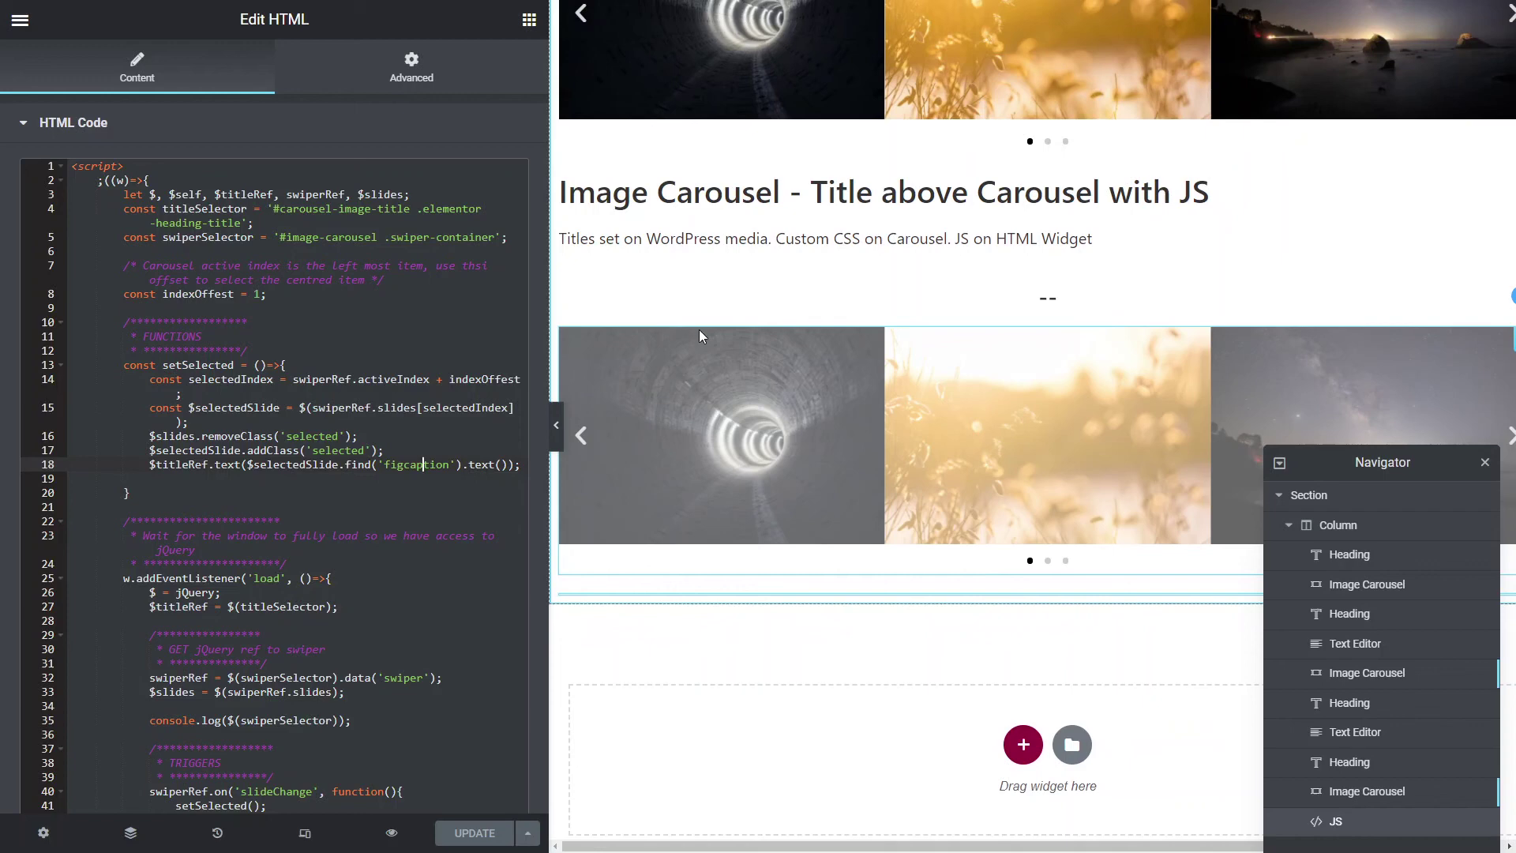
scroll(1098, 213, "up", 4)
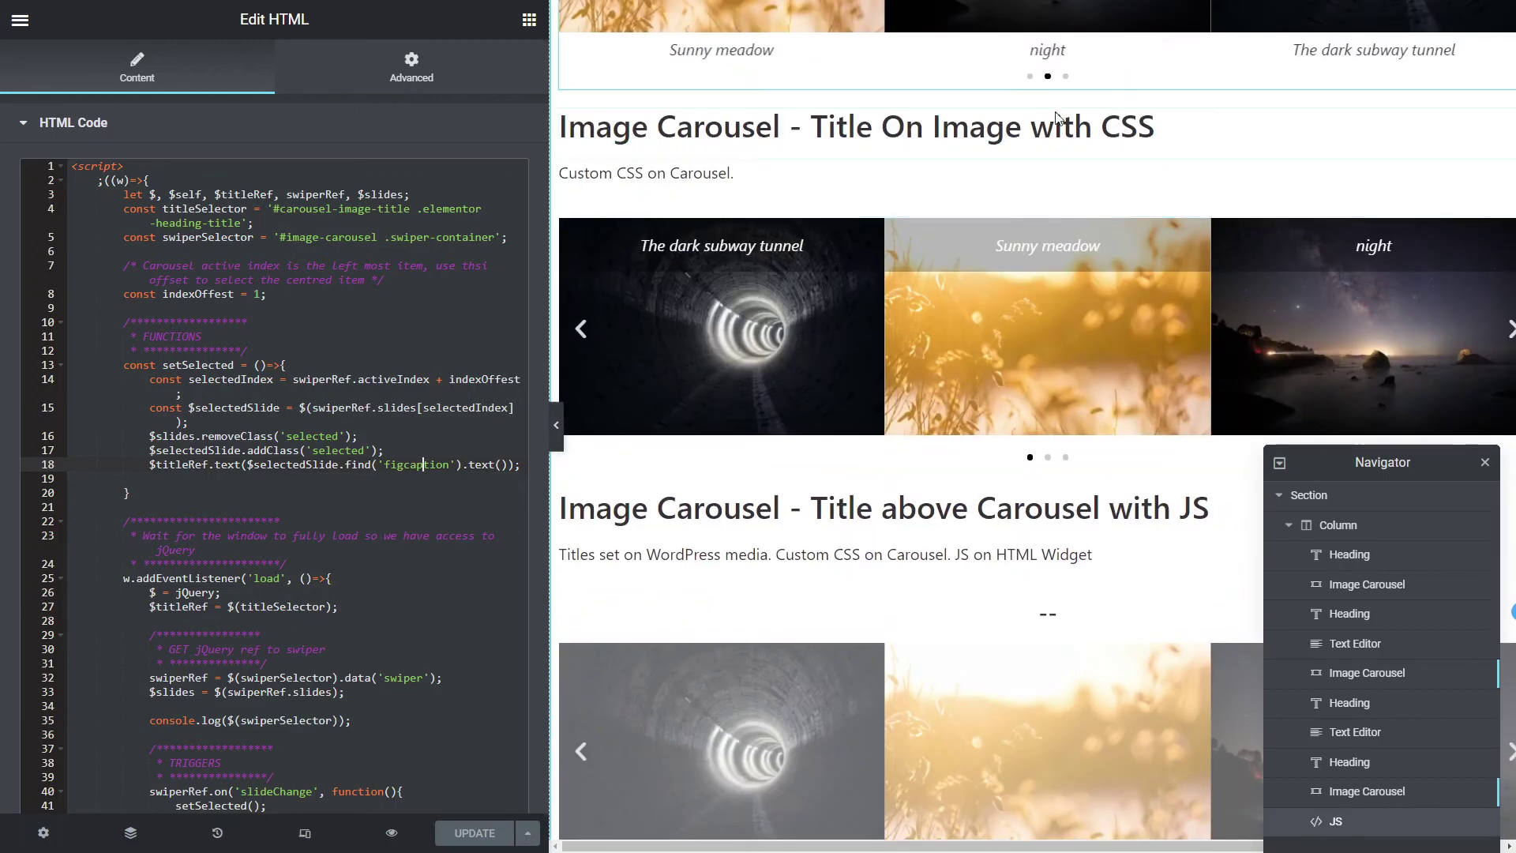
scroll(1089, 442, "down", 5)
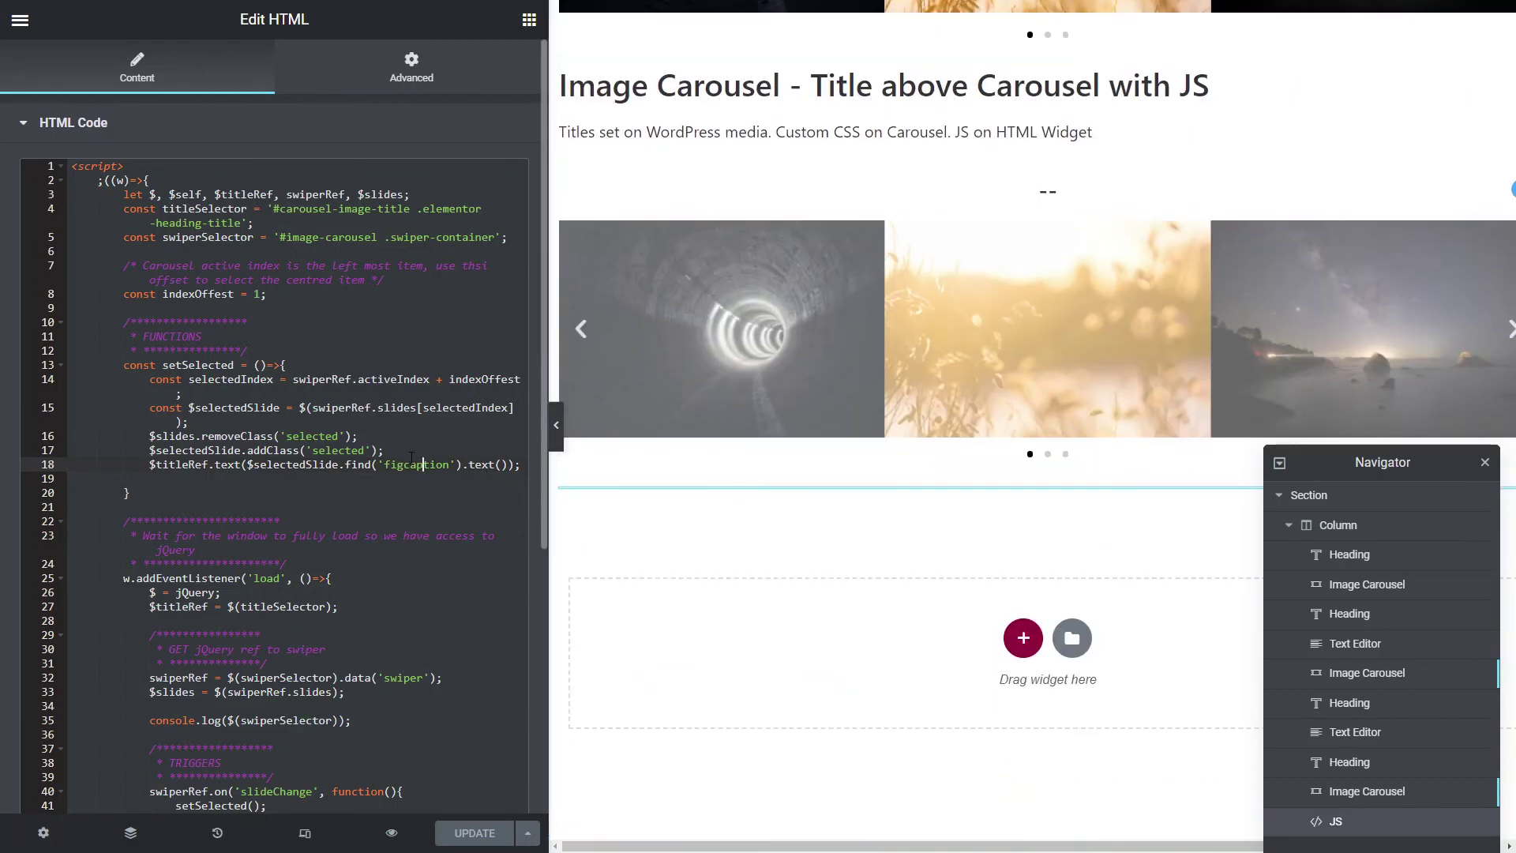
left_click(411, 464)
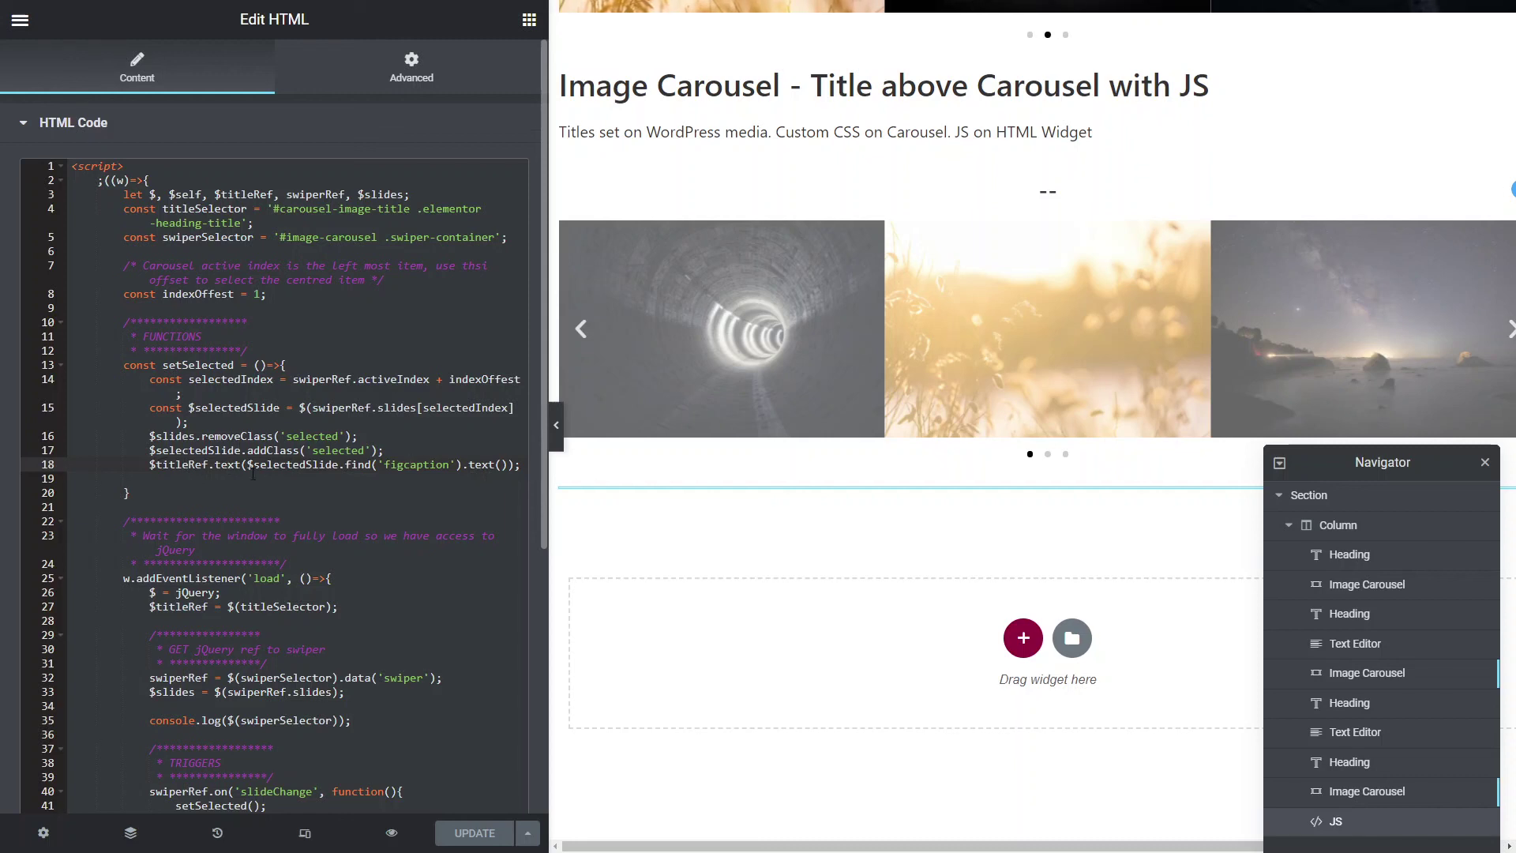
scroll(987, 387, "up", 3)
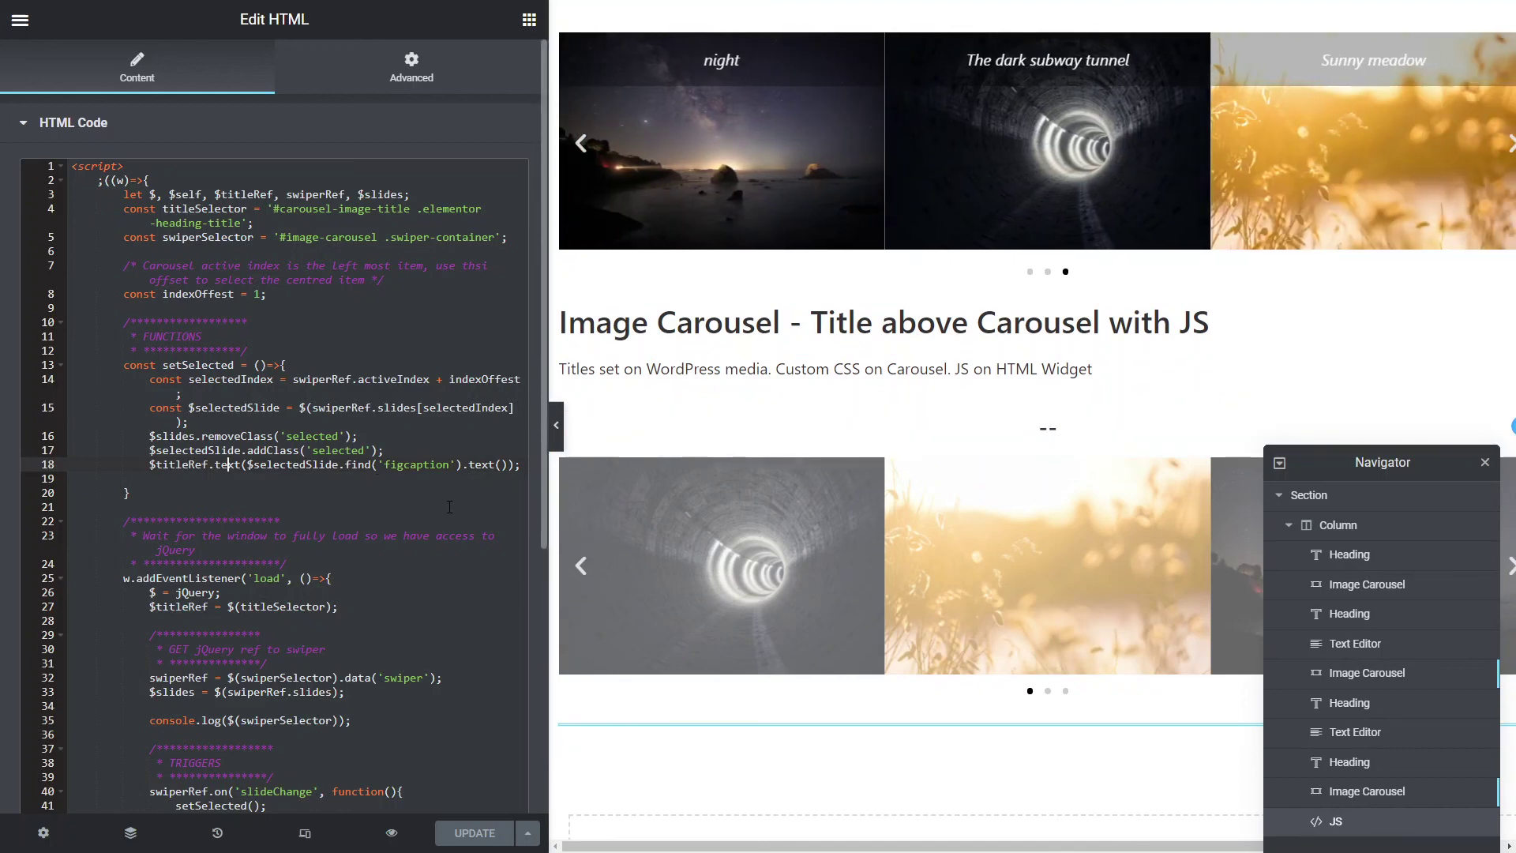
scroll(452, 516, "down", 2)
scroll(423, 548, "up", 2)
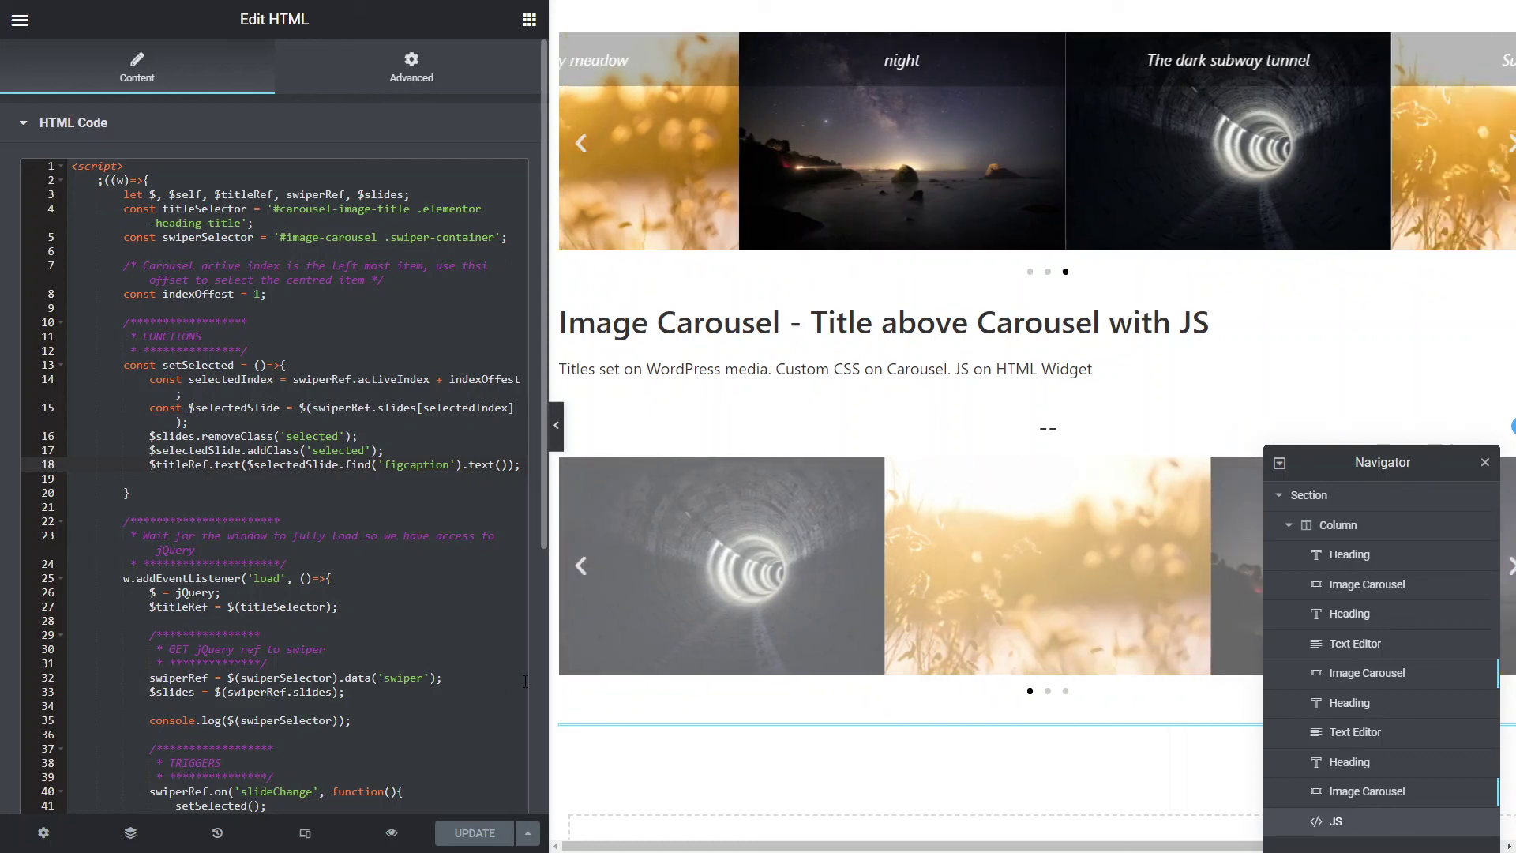
scroll(389, 557, "down", 5)
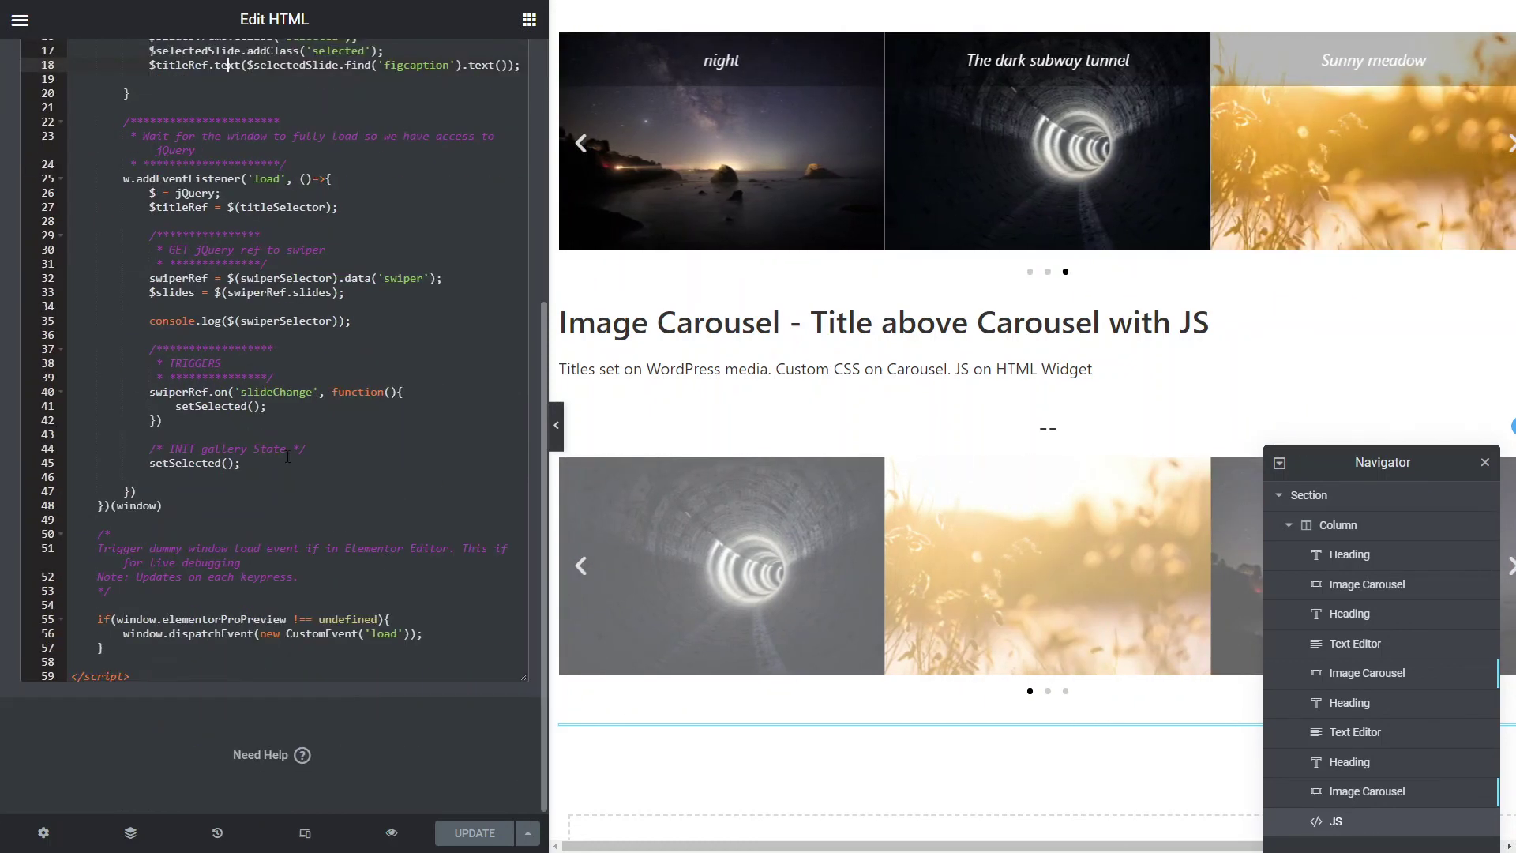
scroll(229, 385, "up", 5)
scroll(329, 693, "down", 5)
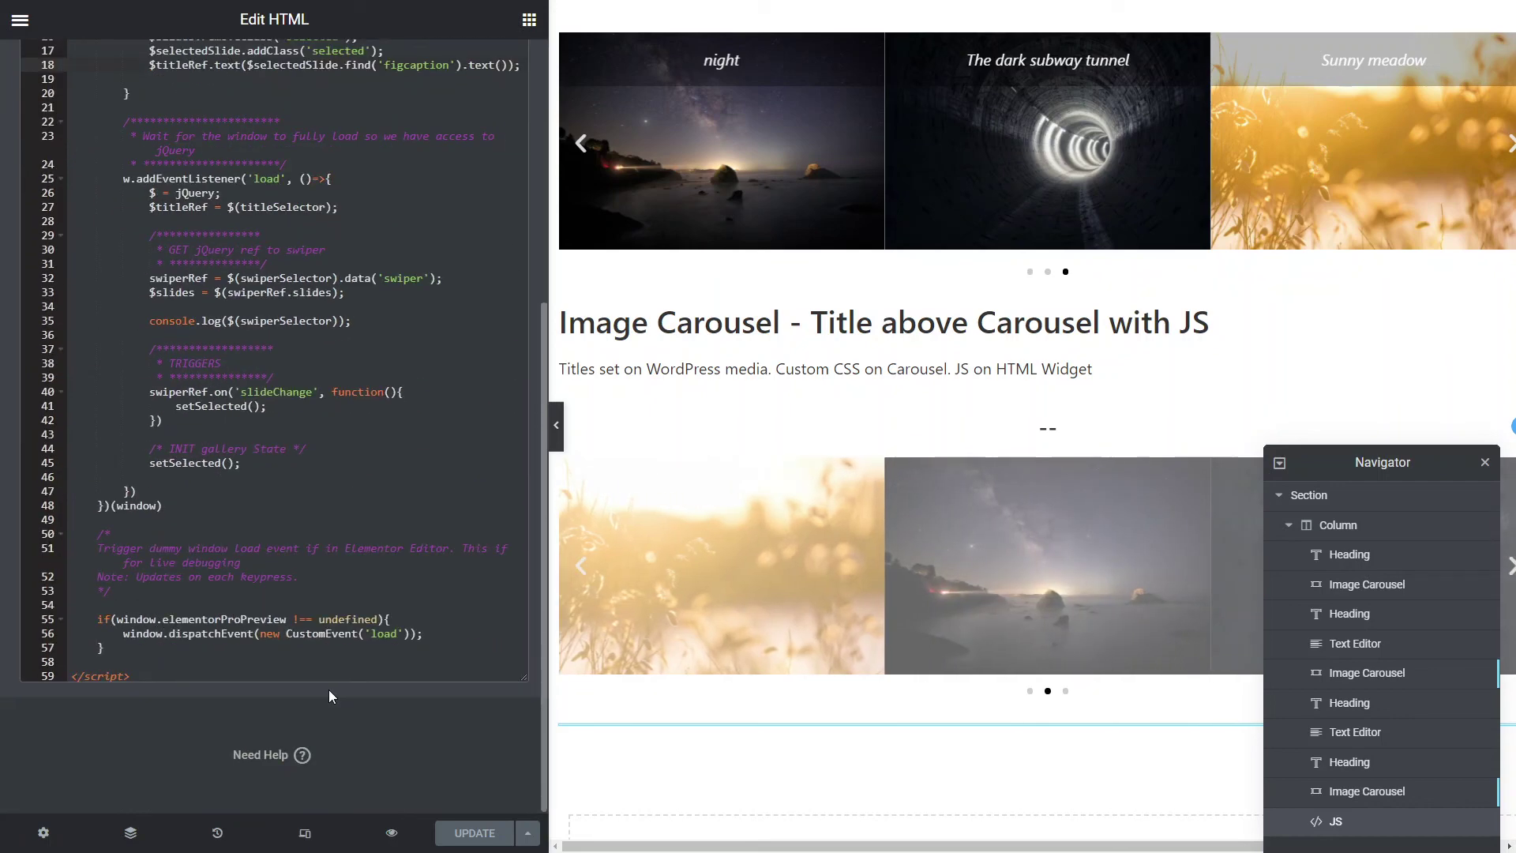
scroll(328, 692, "up", 5)
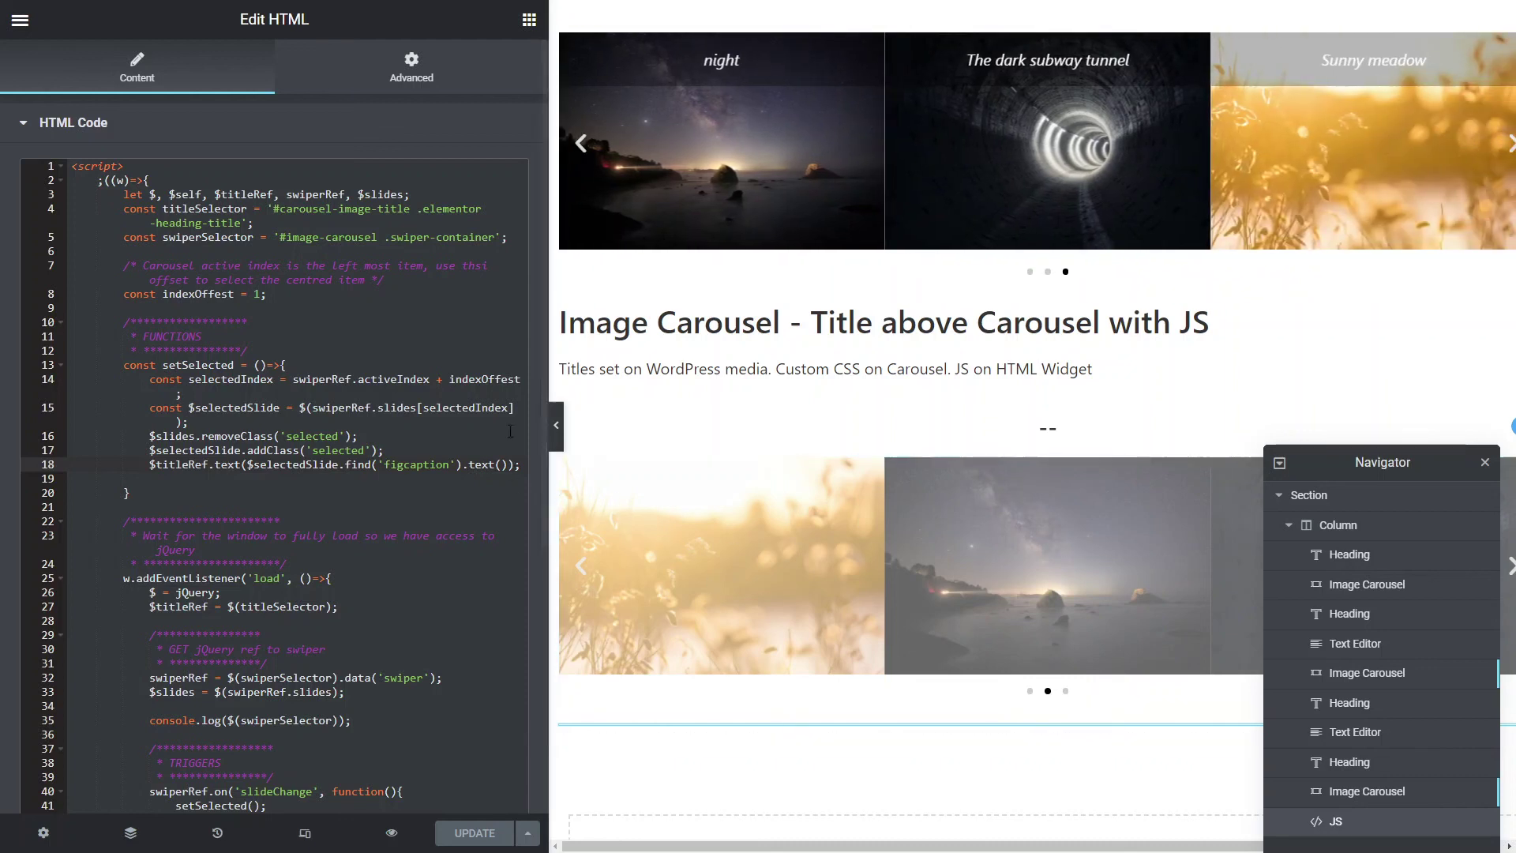
left_click(1050, 429)
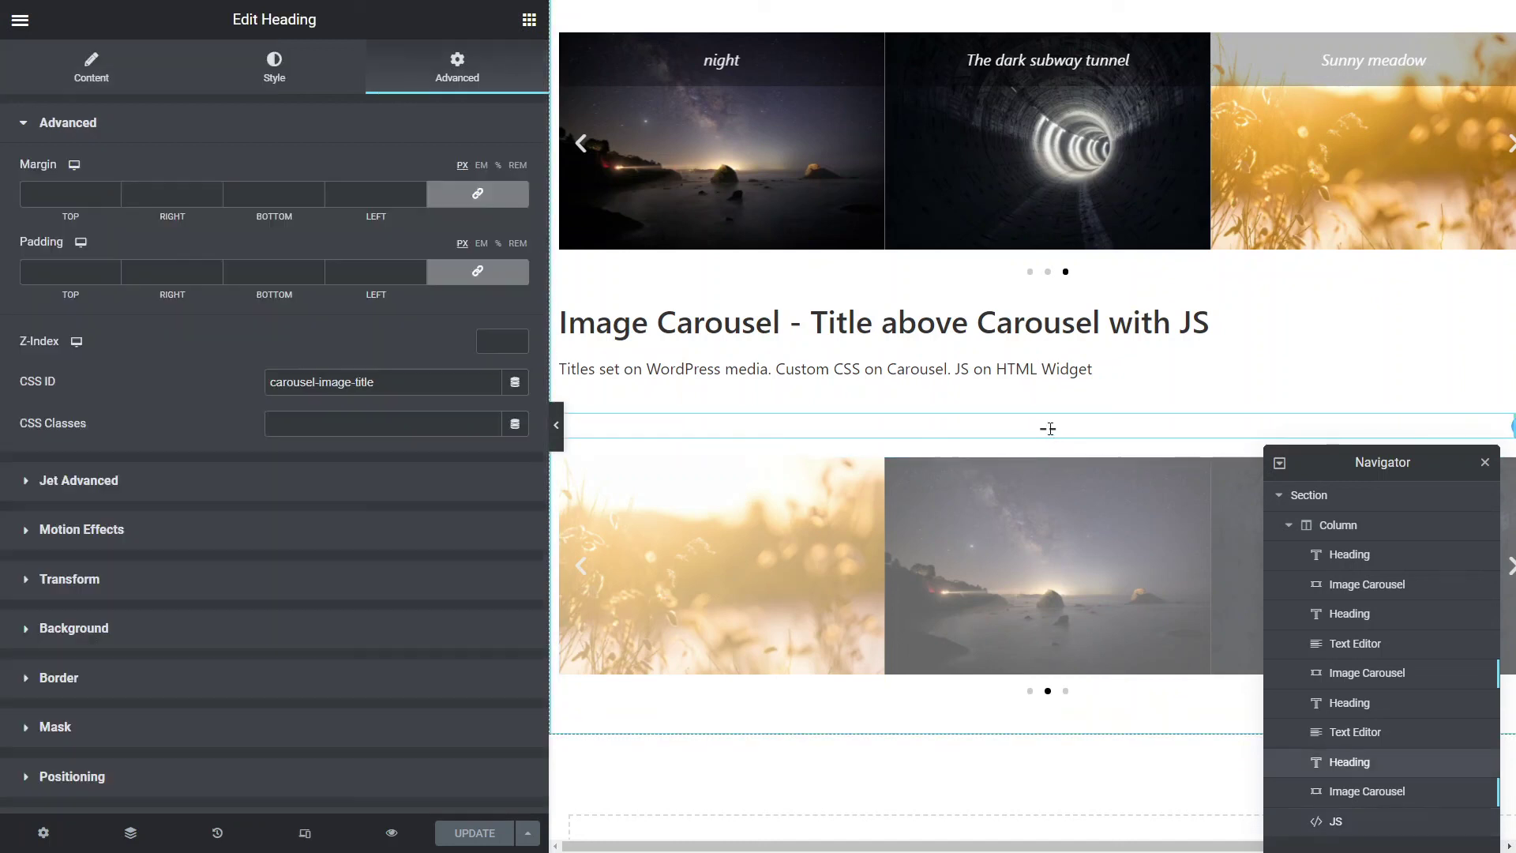
left_click_drag(410, 383, 229, 405)
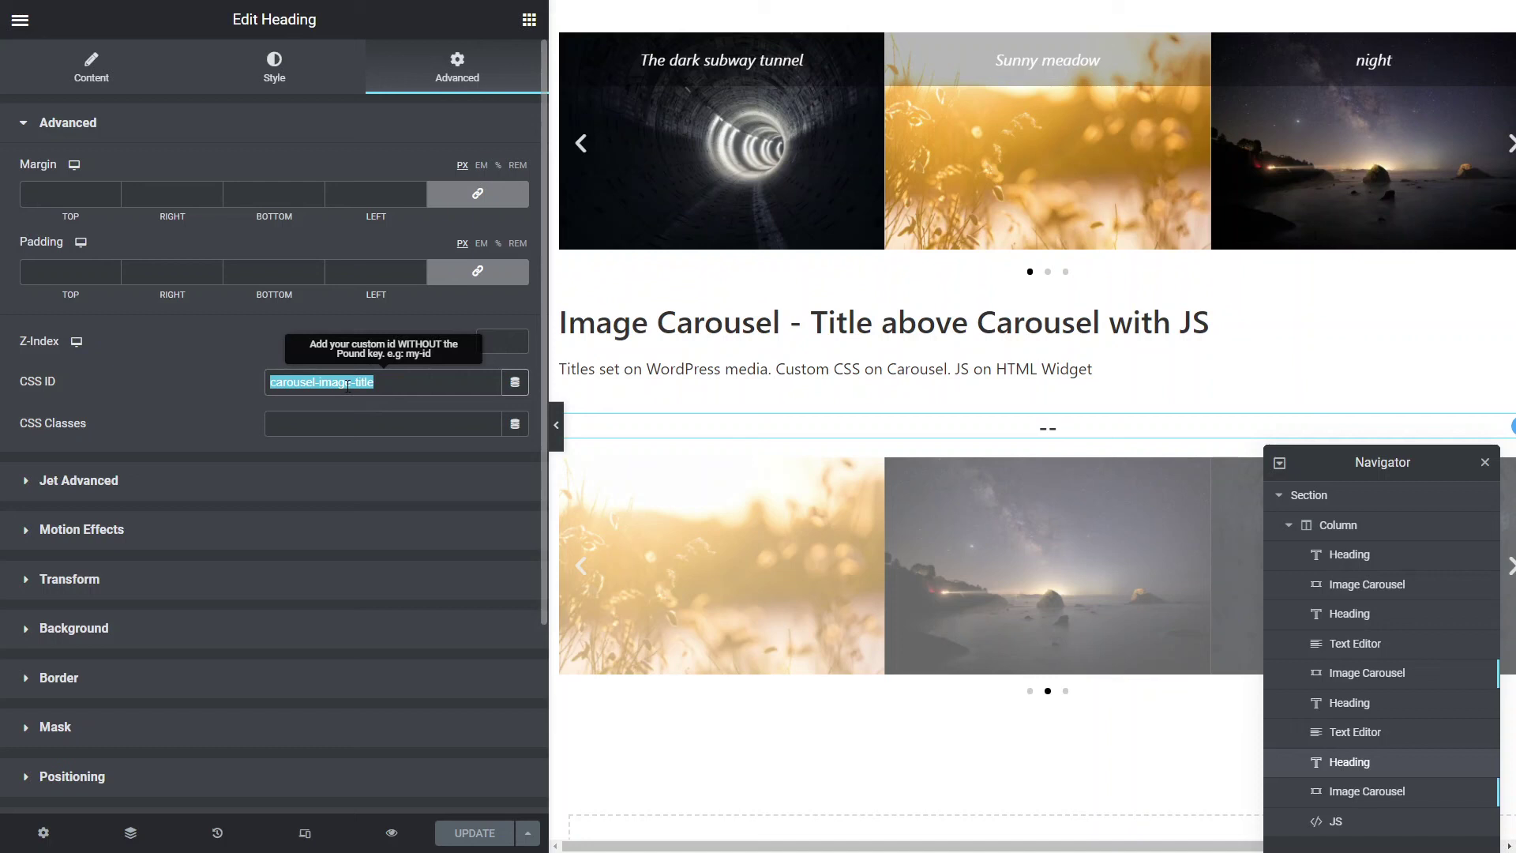
left_click(1200, 488)
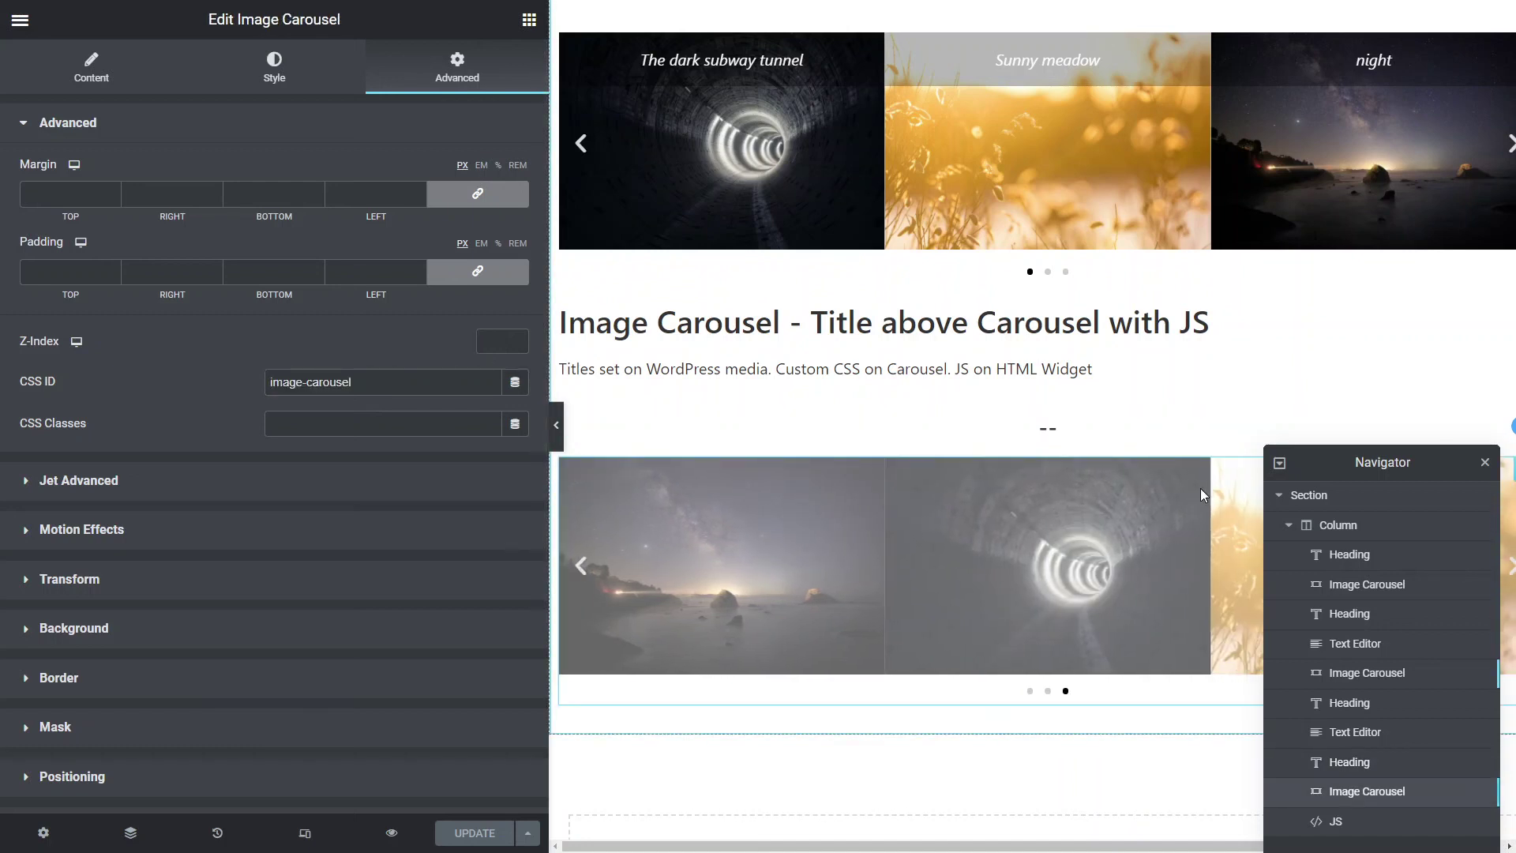
left_click_drag(362, 387, 260, 382)
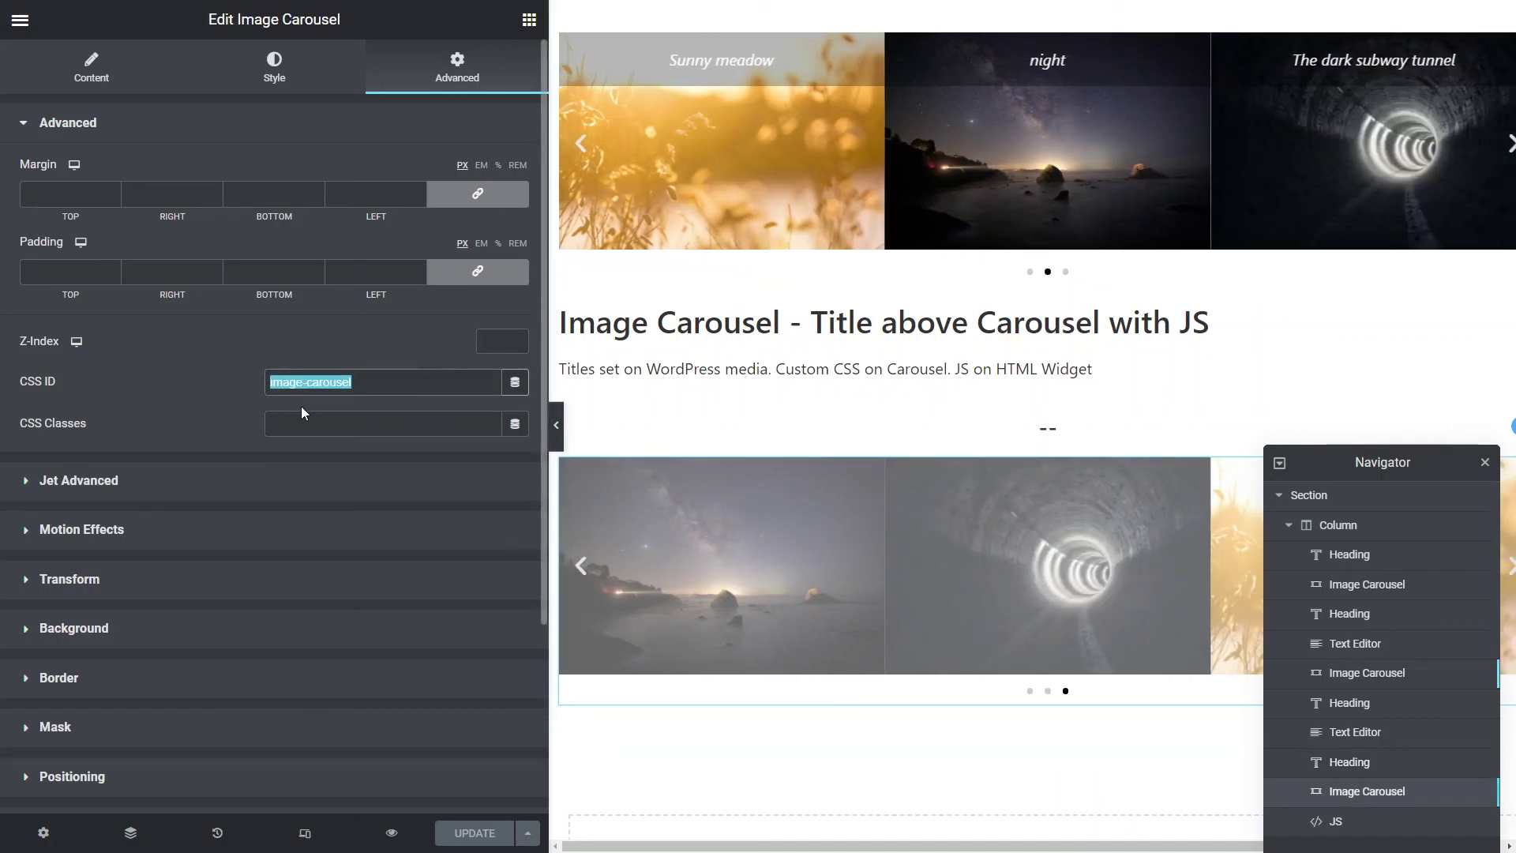
left_click(1335, 821)
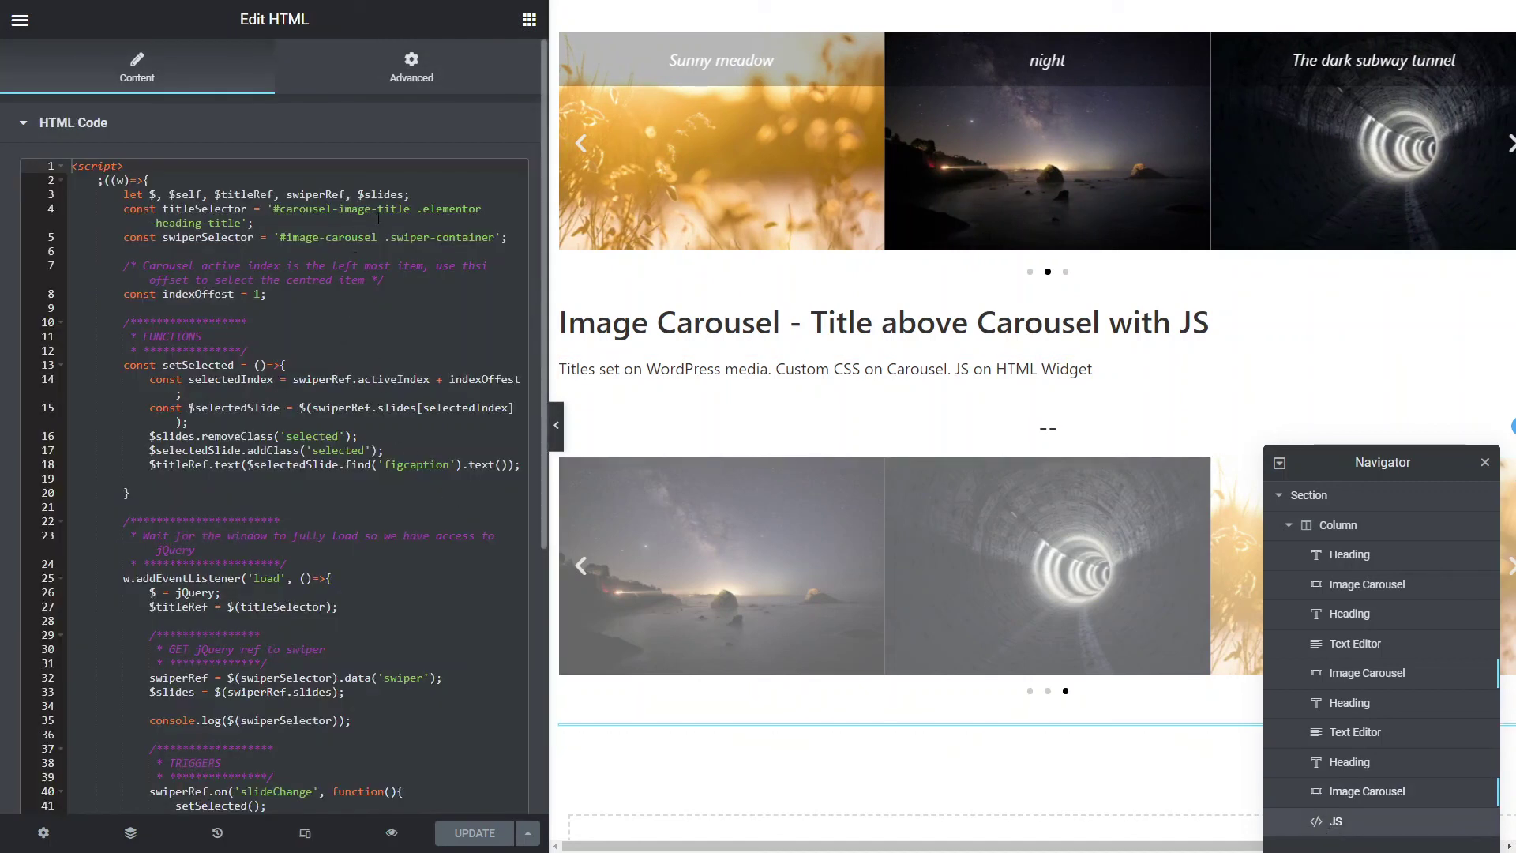
left_click(410, 208)
left_click_drag(410, 209, 281, 209)
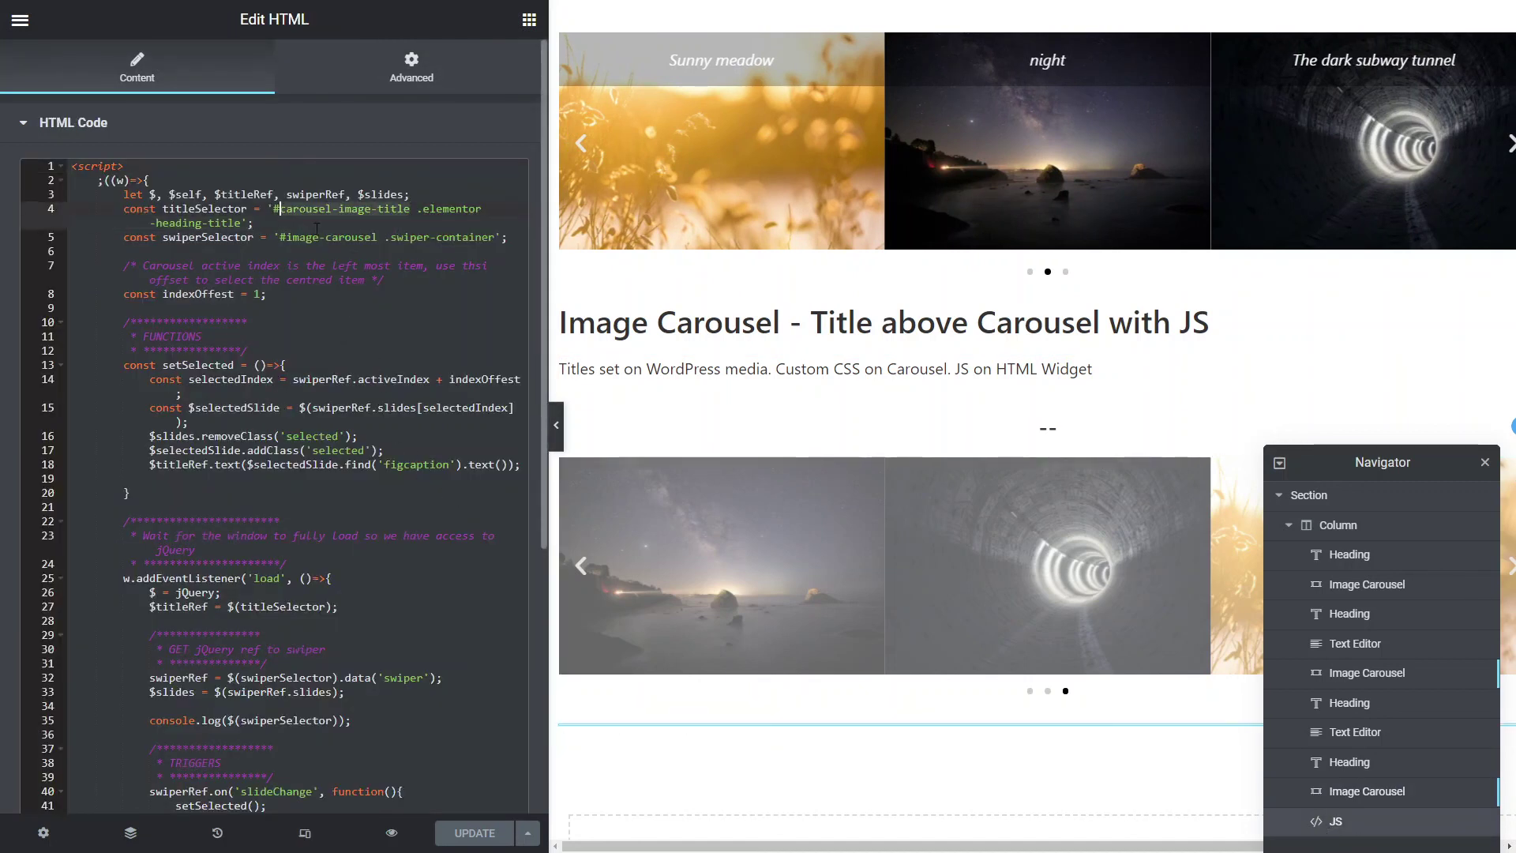
left_click_drag(377, 237, 285, 237)
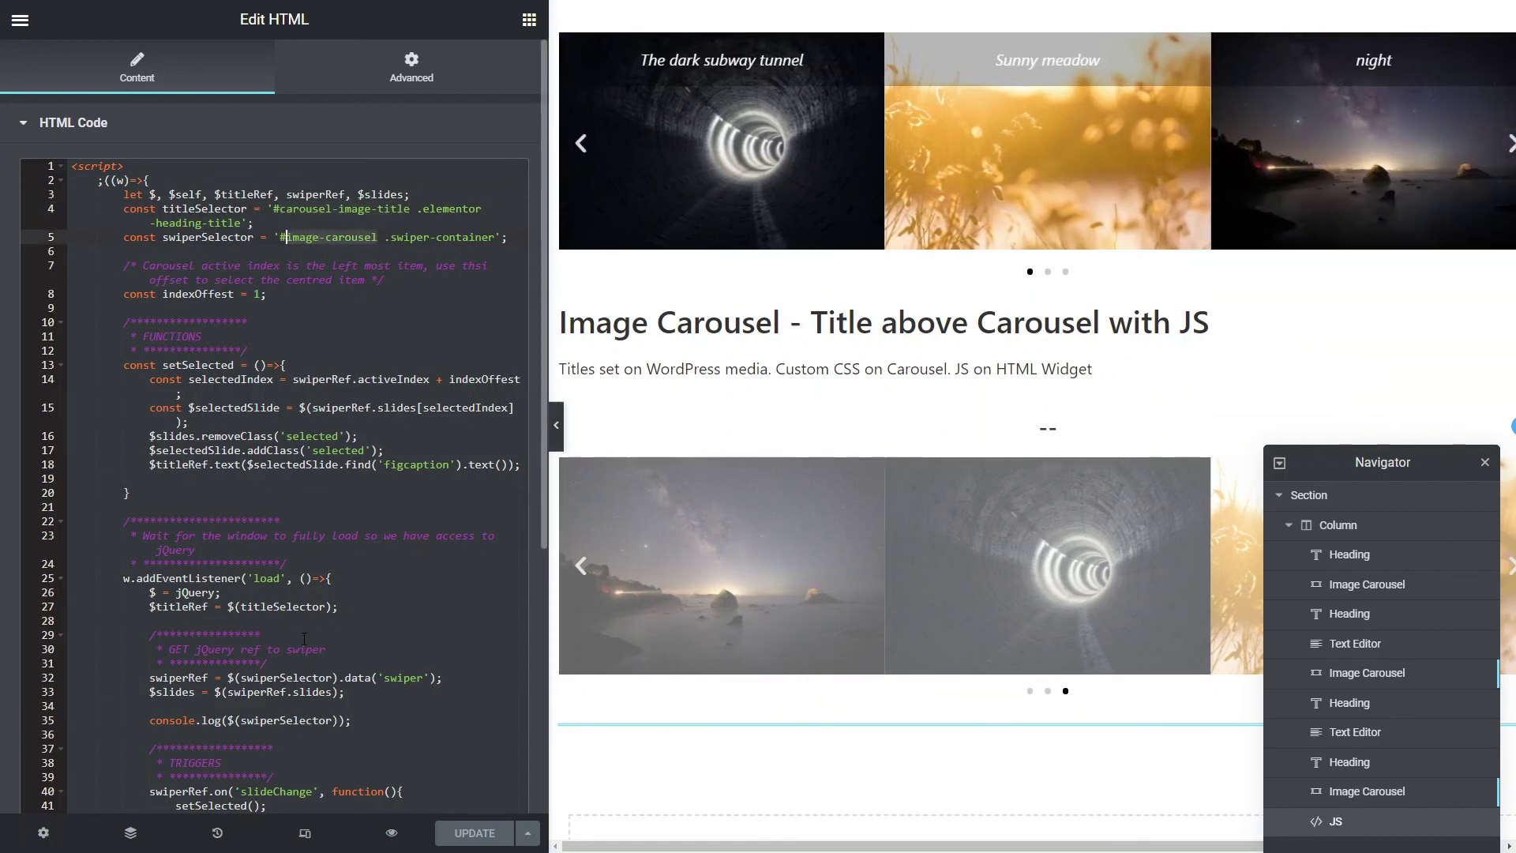
scroll(594, 528, "down", 2)
scroll(483, 630, "down", 5)
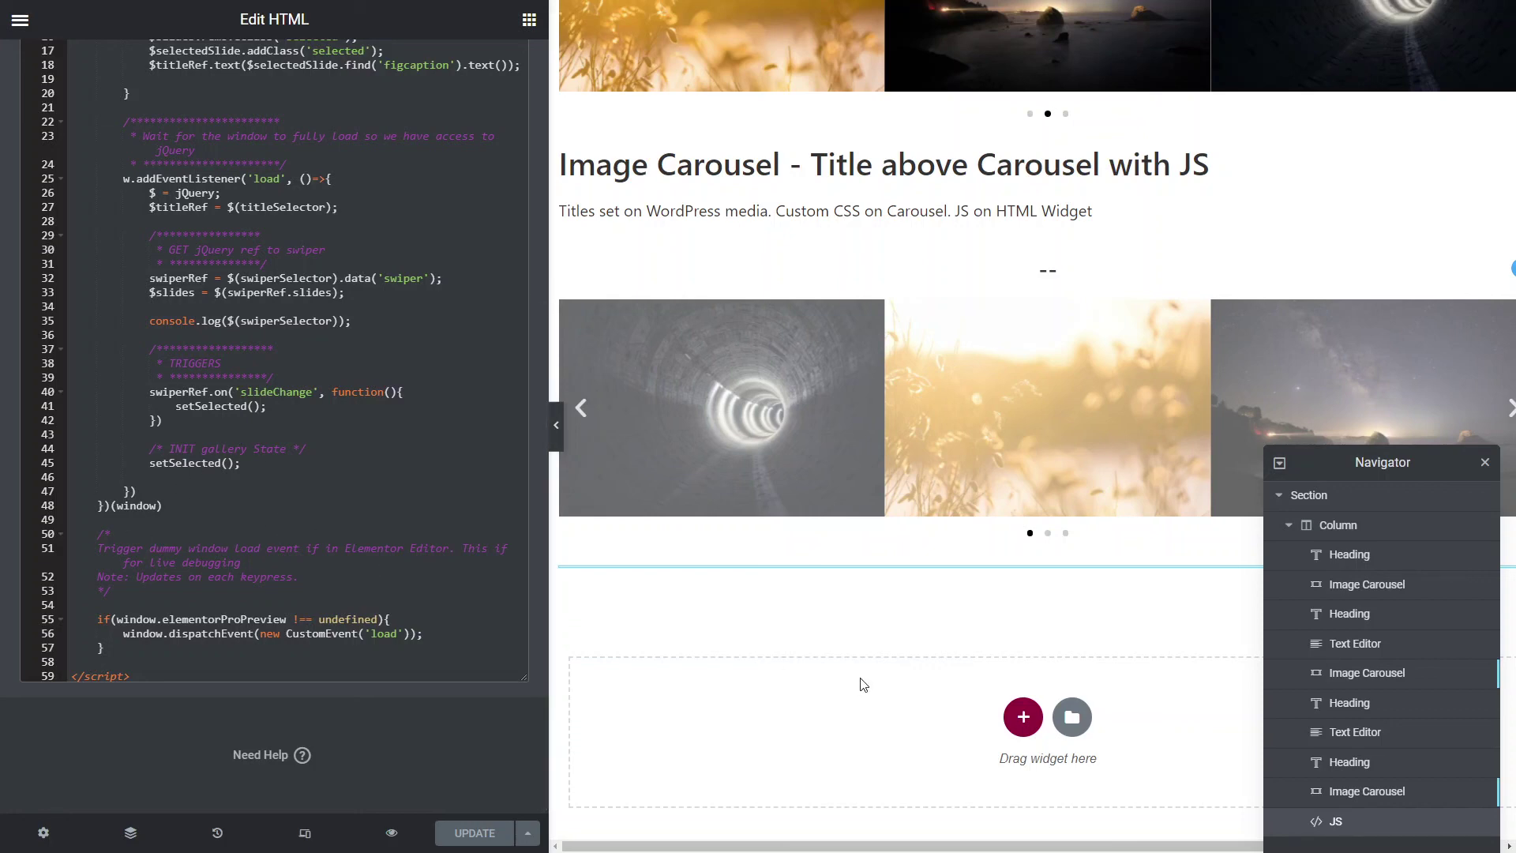
scroll(847, 283, "up", 1)
scroll(859, 573, "down", 1)
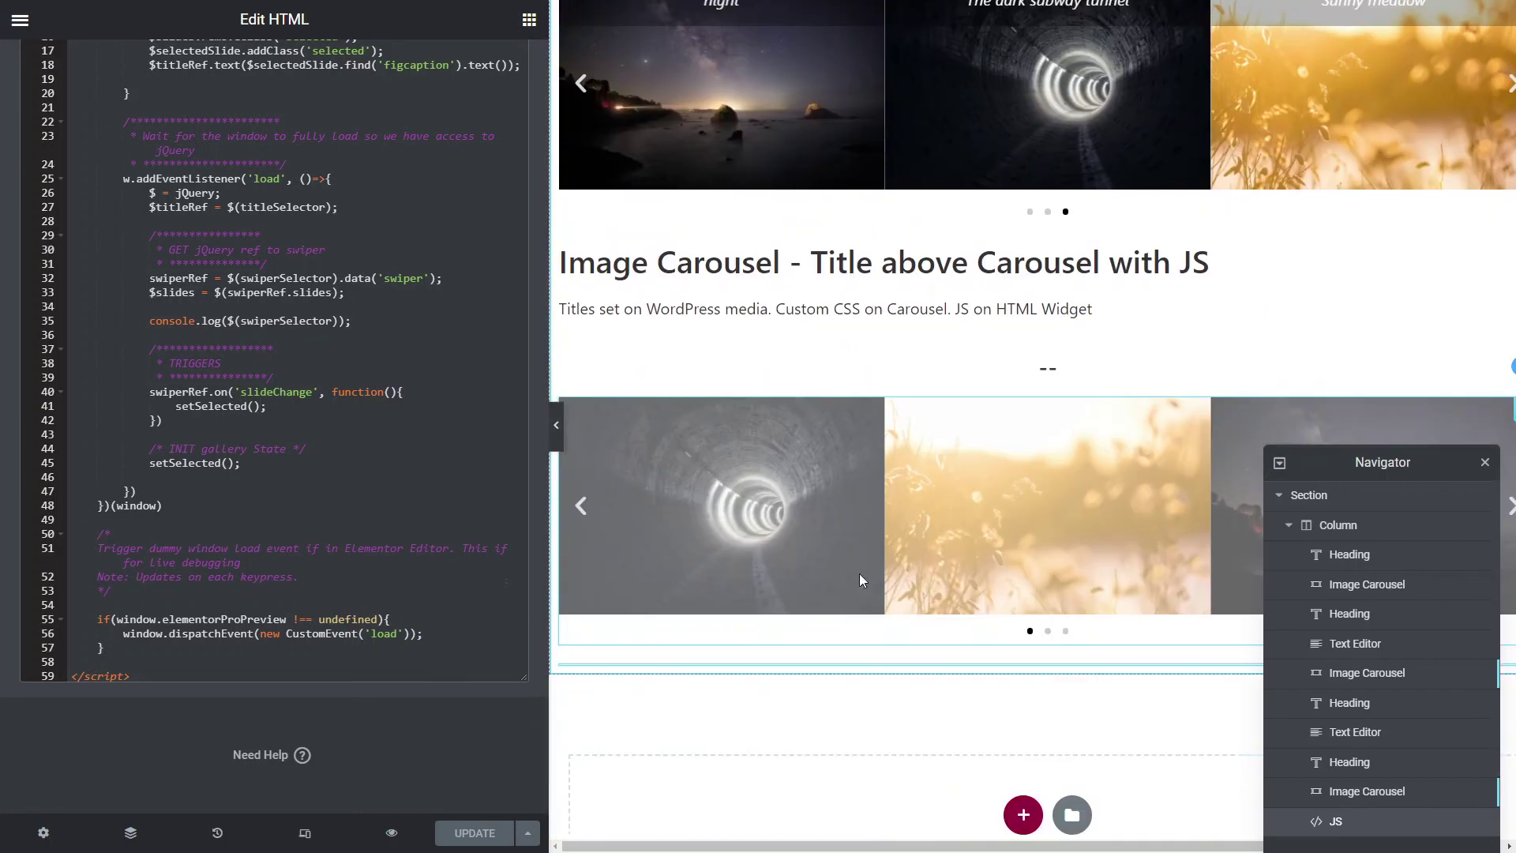